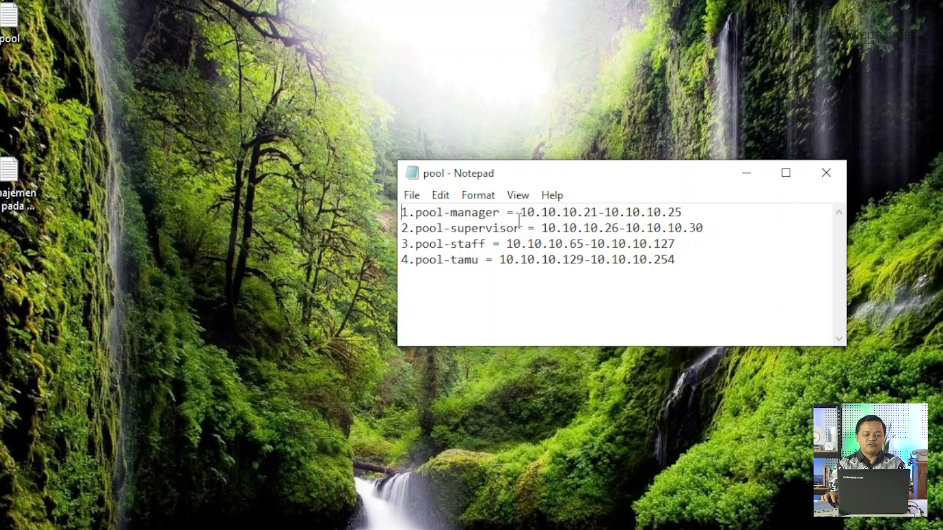
- Copy the manager range 10.10.10.21-10.10.10.25 from the Notepad plan back into WinBox
drag(520, 214, 684, 215)
right_click(658, 222)
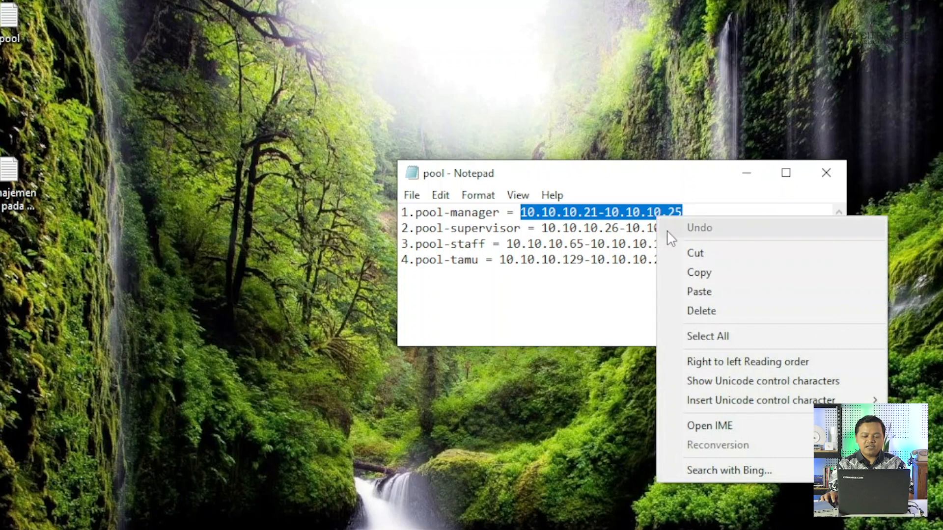
click(687, 270)
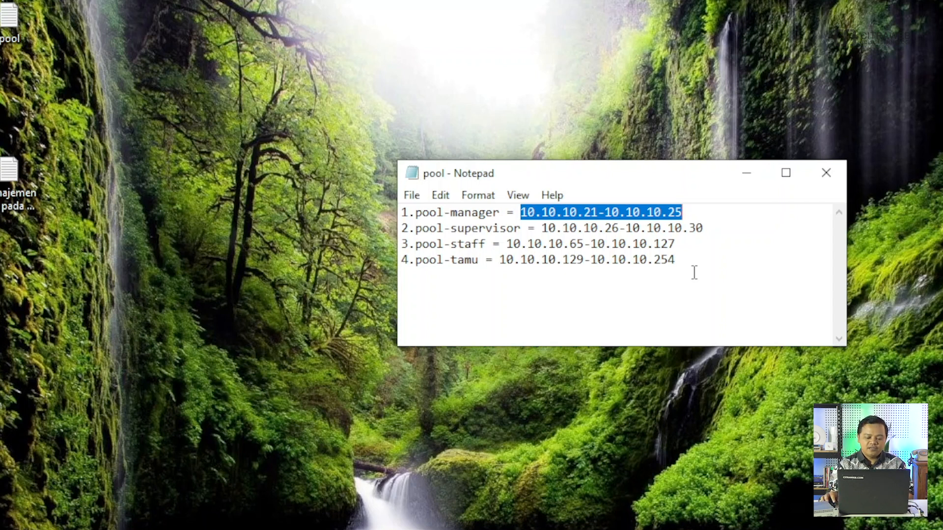
click(442, 506)
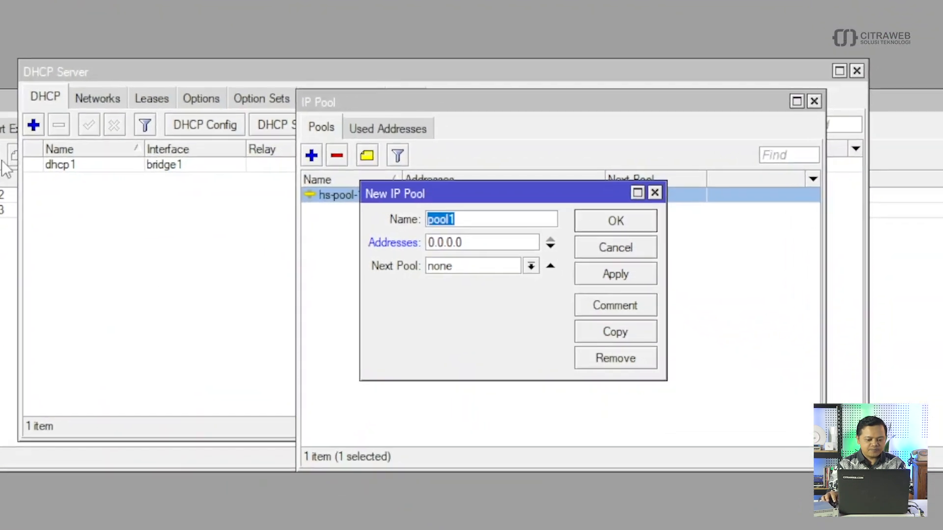
- Name the new pool pool-manajaer, paste 10.10.10.21-10.10.10.25 as its addresses, and save it
click(473, 219)
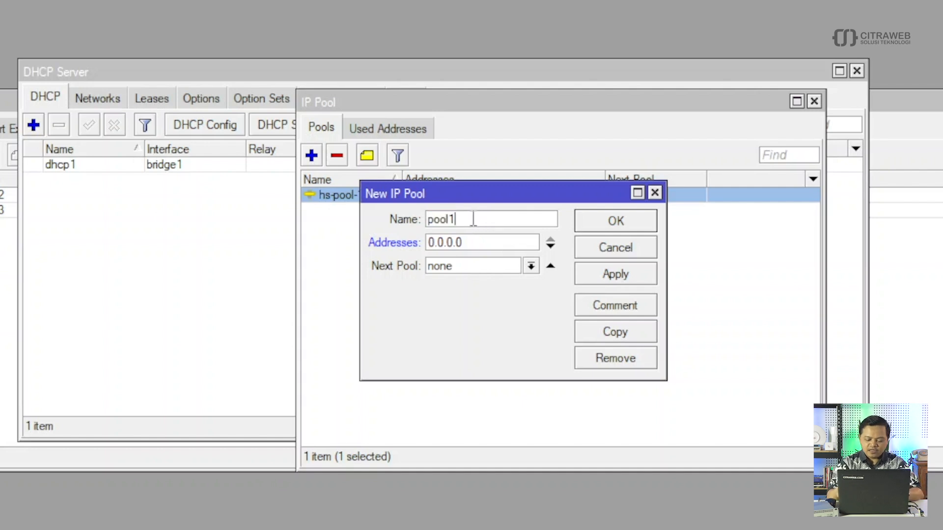
key(BackSpace)
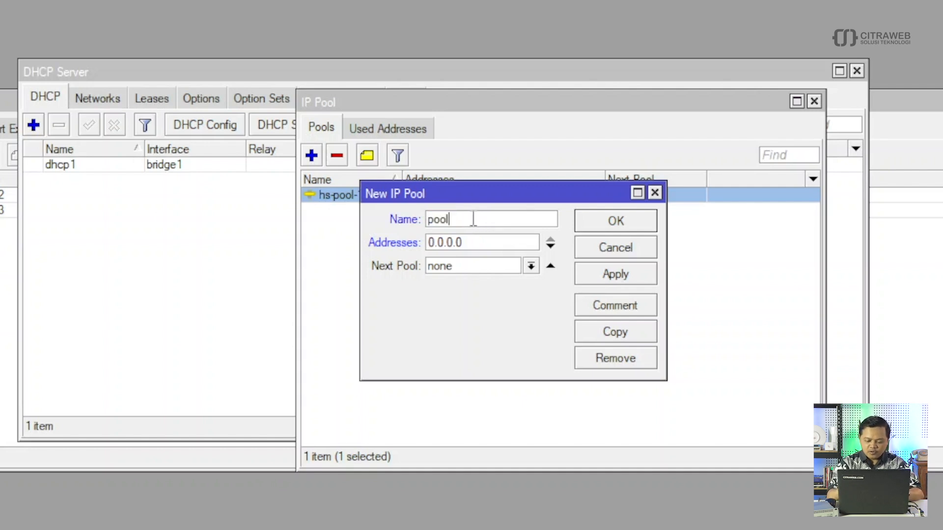
text(-manajaer)
double_click(480, 242)
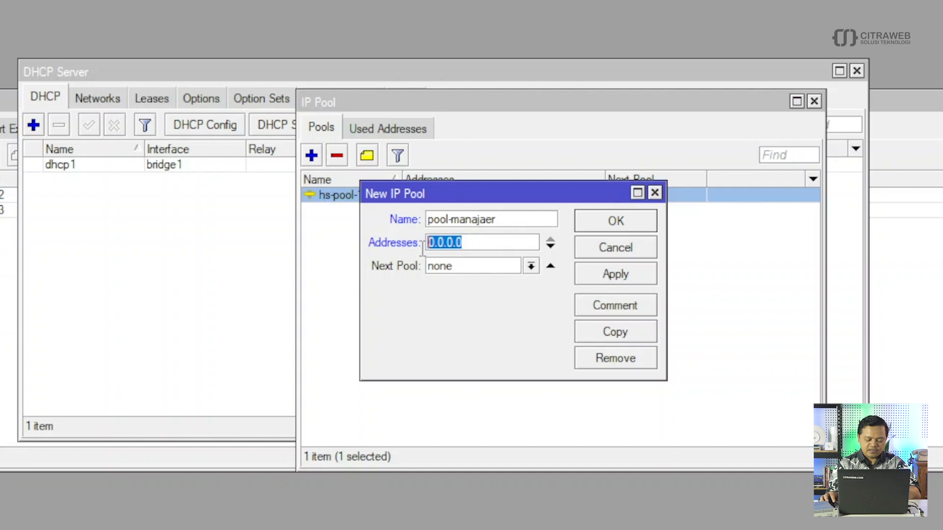
key(ctrl+v)
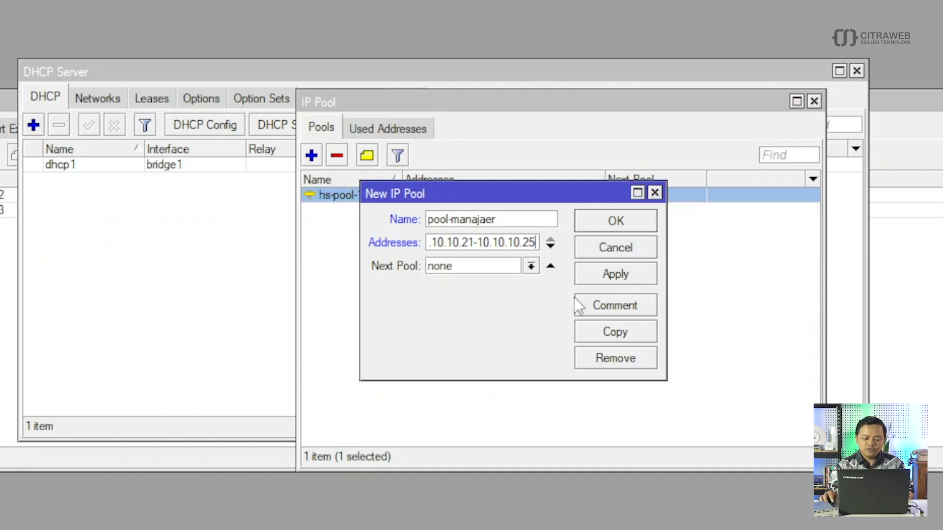
drag(666, 305, 781, 305)
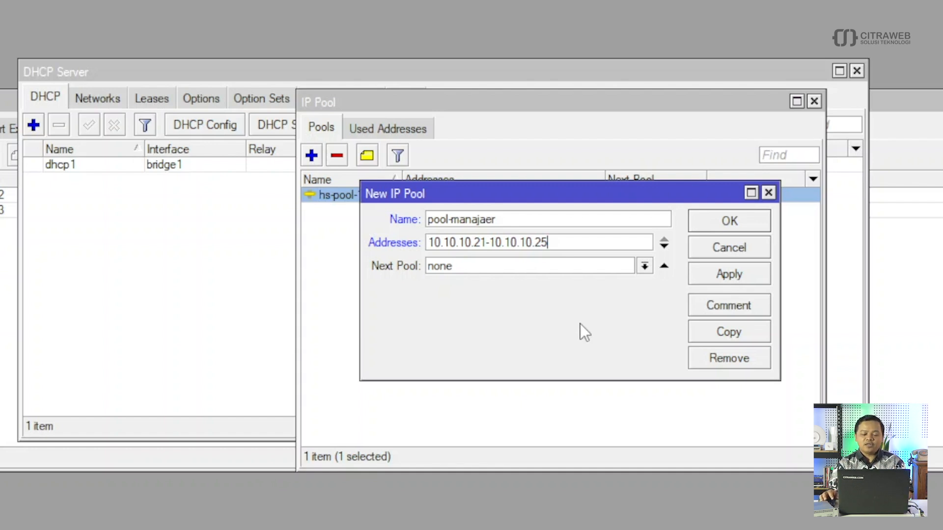
click(734, 278)
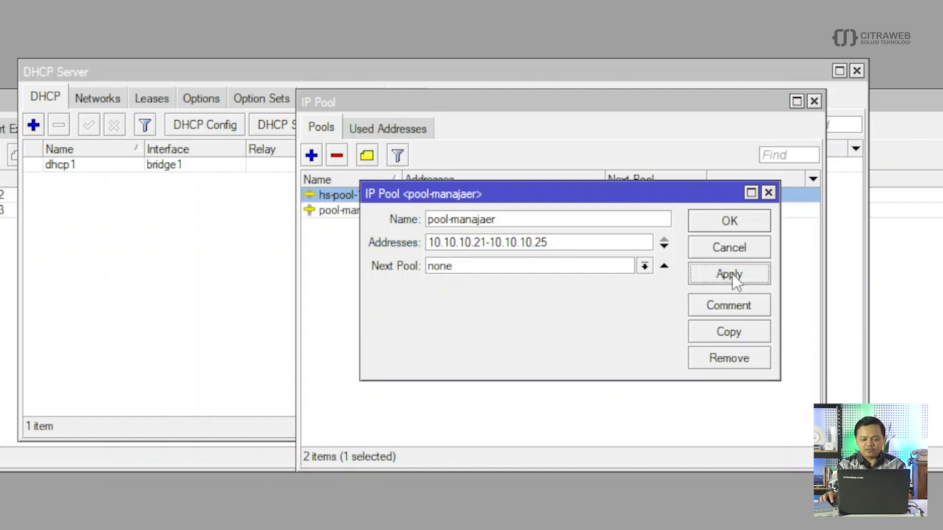
click(730, 222)
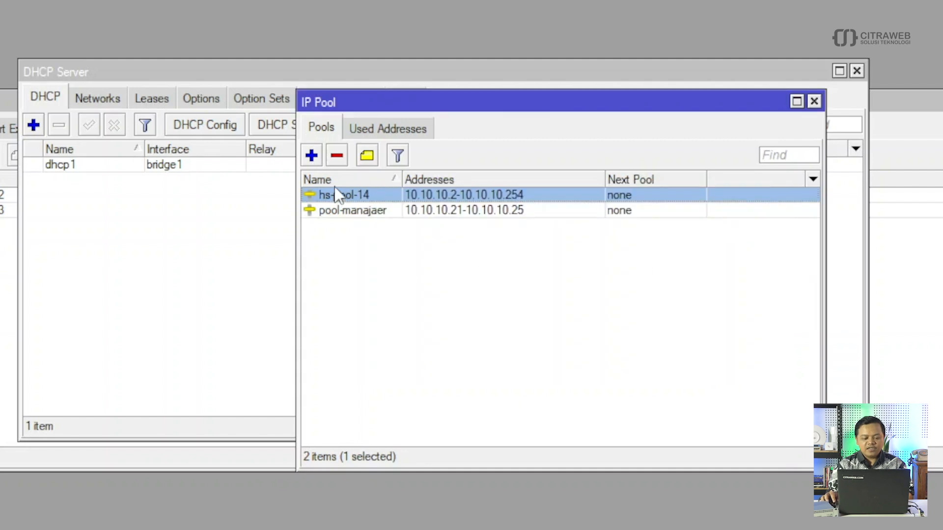
- Start a new IP pool named pool-supervisor
click(312, 157)
click(469, 221)
key(BackSpace)
text(-super)
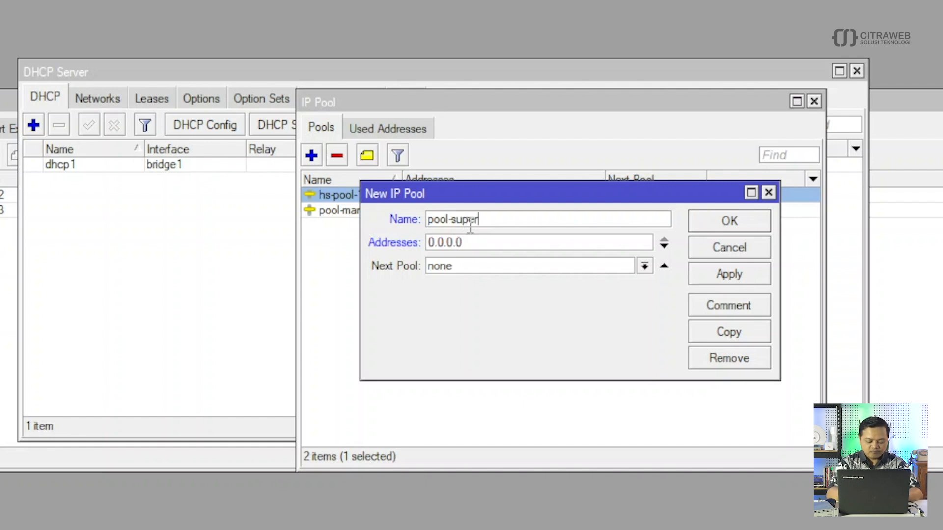
text(visor)
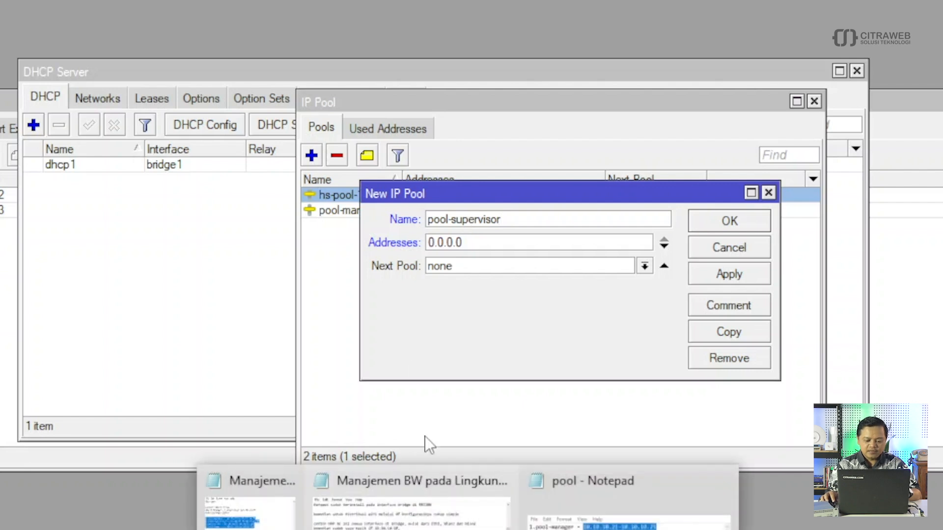
- Copy the supervisor range 10.10.10.26-10.10.10.30 from the Notepad pool plan
click(654, 496)
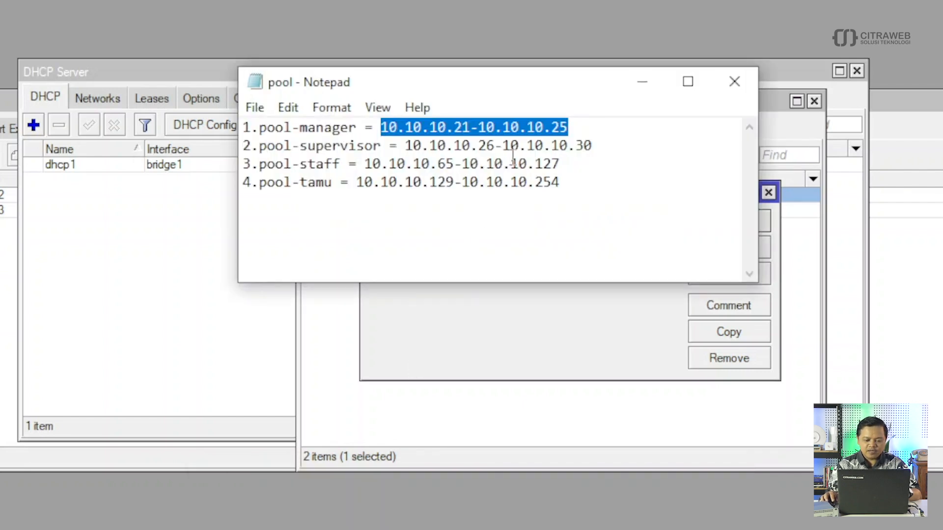
drag(406, 145, 594, 151)
right_click(583, 149)
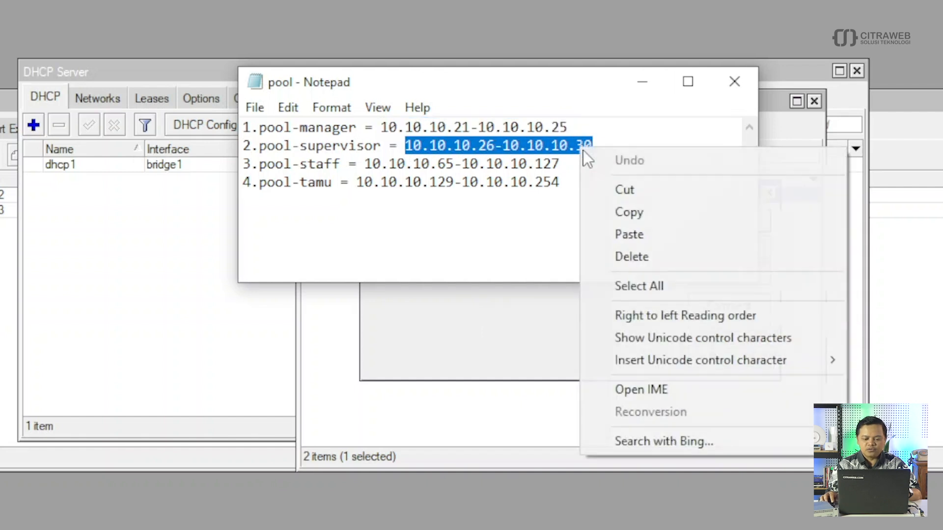
click(615, 211)
- Paste the supervisor range into Addresses and save pool-supervisor
click(503, 346)
key(Tab)
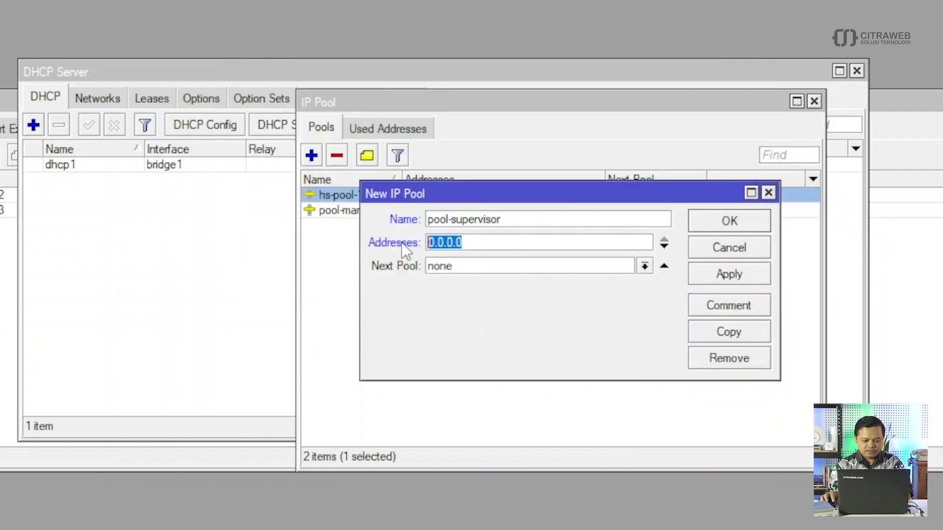
key(ctrl+v)
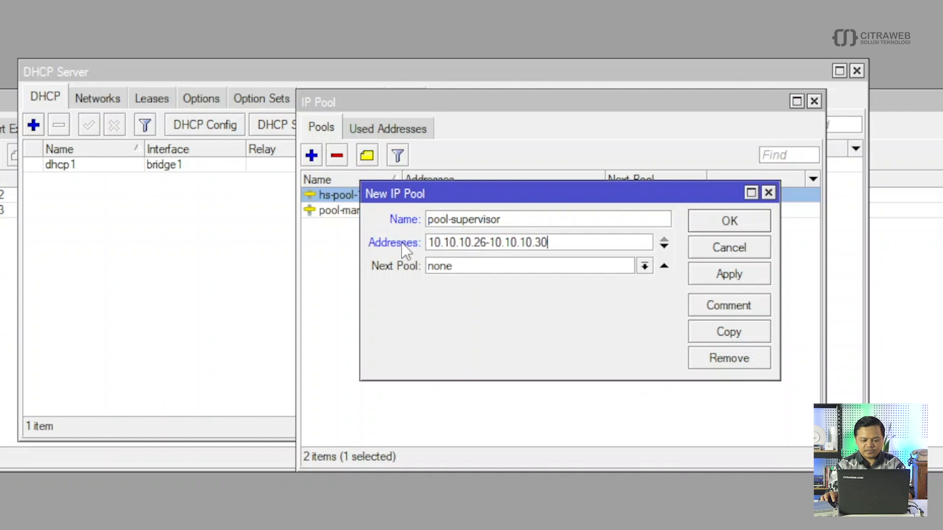
click(727, 279)
click(727, 225)
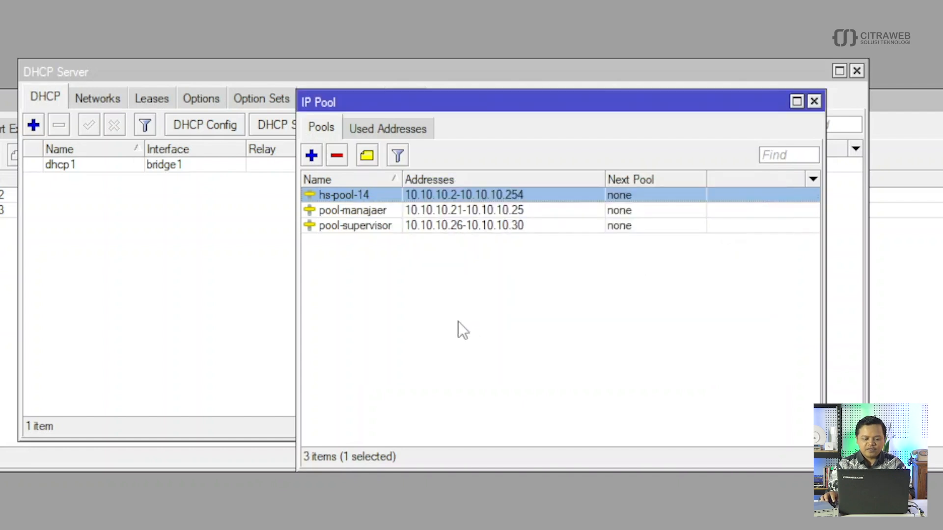
click(311, 156)
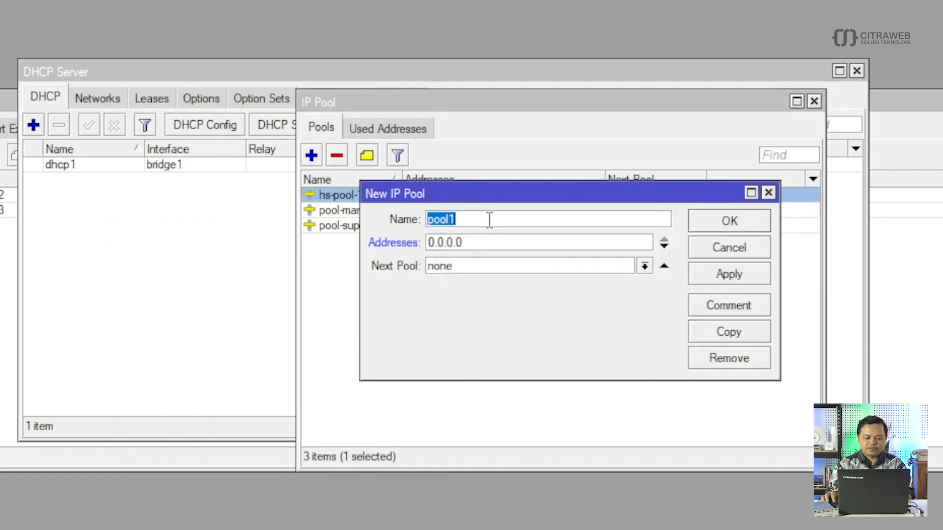
- Name the new pool pool-staff and copy 10.10.10.65-10.10.10.127 from the Notepad plan
click(488, 220)
key(BackSpace)
text(-staff)
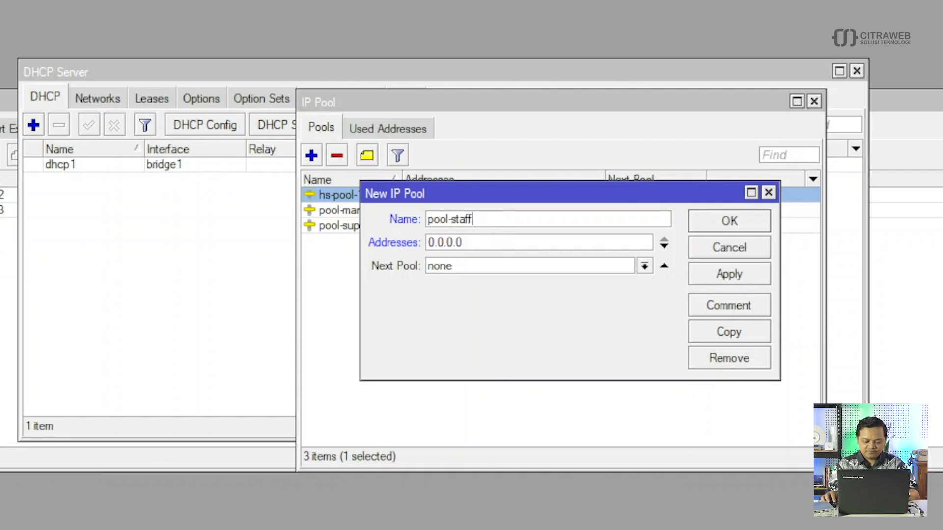
click(574, 497)
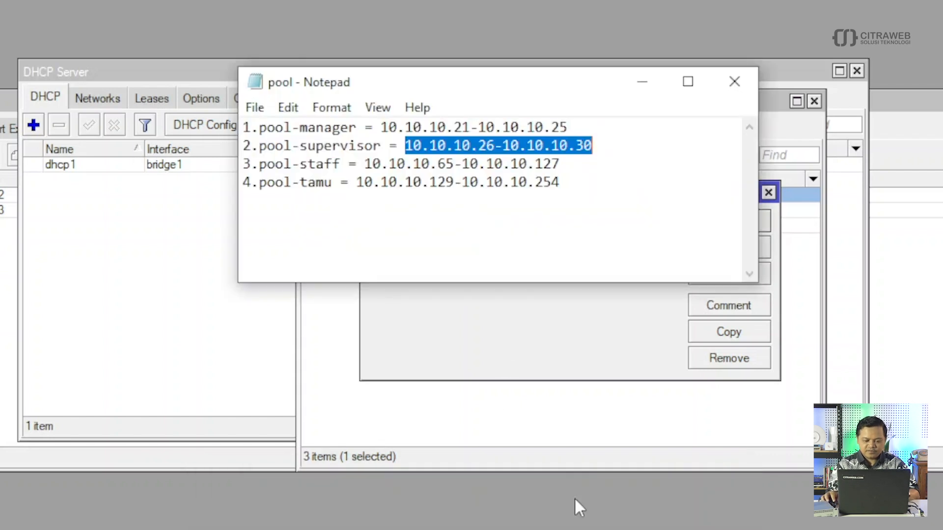
drag(560, 164, 366, 164)
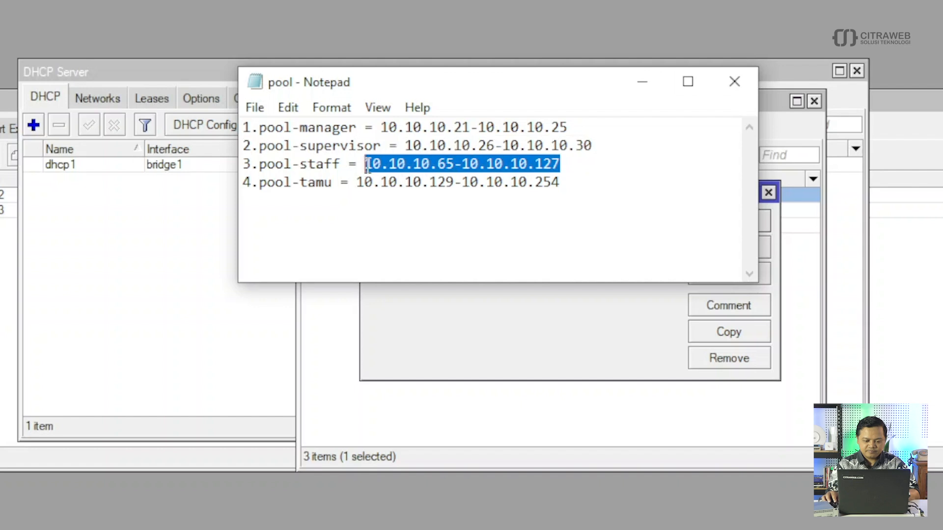
right_click(373, 165)
click(410, 229)
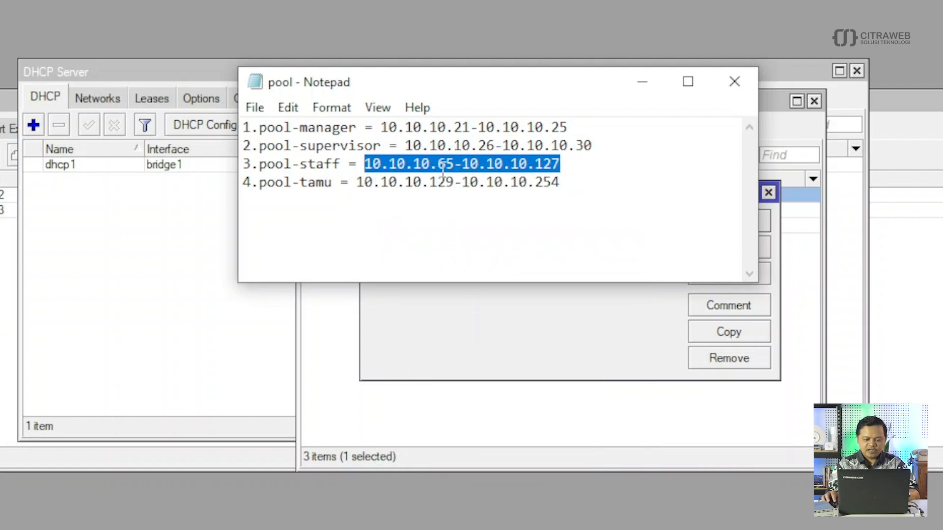
- Replace 0.0.0.0 with the staff range in Addresses and save pool-staff
click(500, 303)
drag(467, 242, 416, 240)
key(ctrl+v)
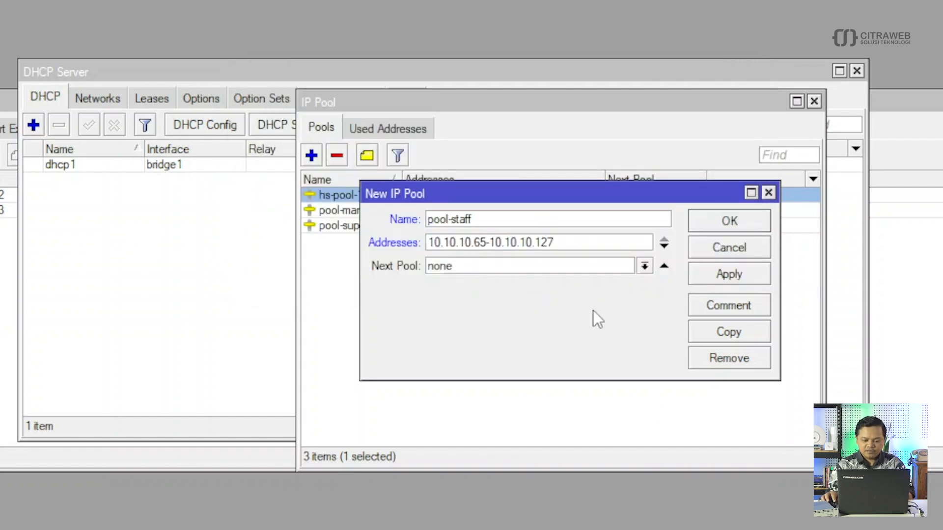
click(725, 273)
click(727, 224)
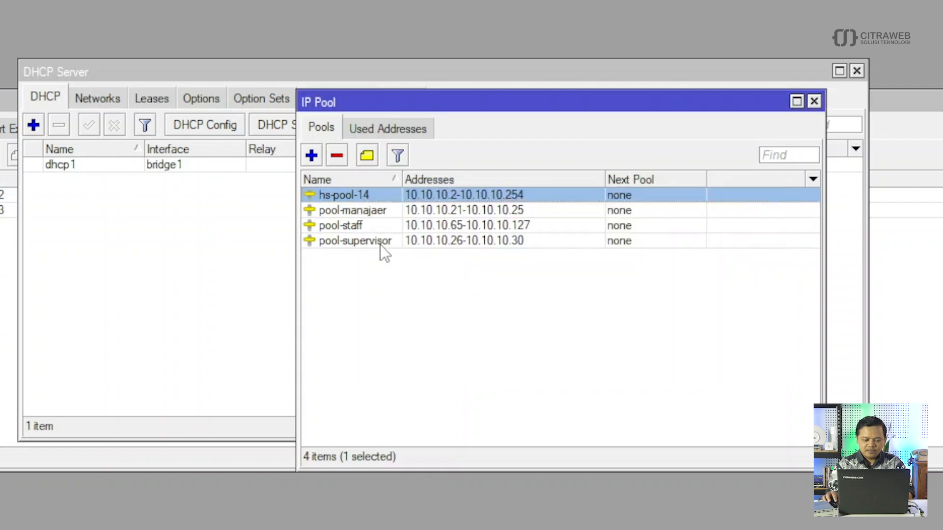
- Start a new IP pool named pool-tamu
click(311, 155)
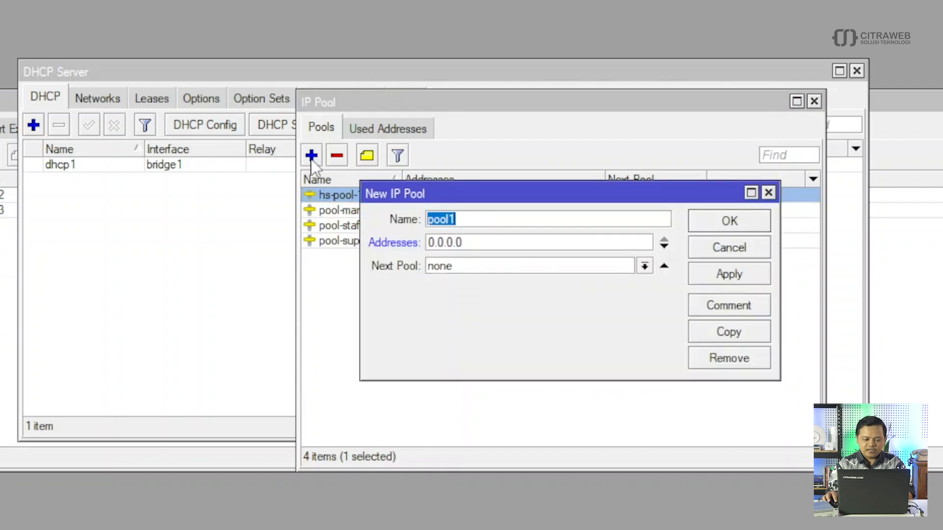
click(475, 218)
key(BackSpace)
text(-tamu)
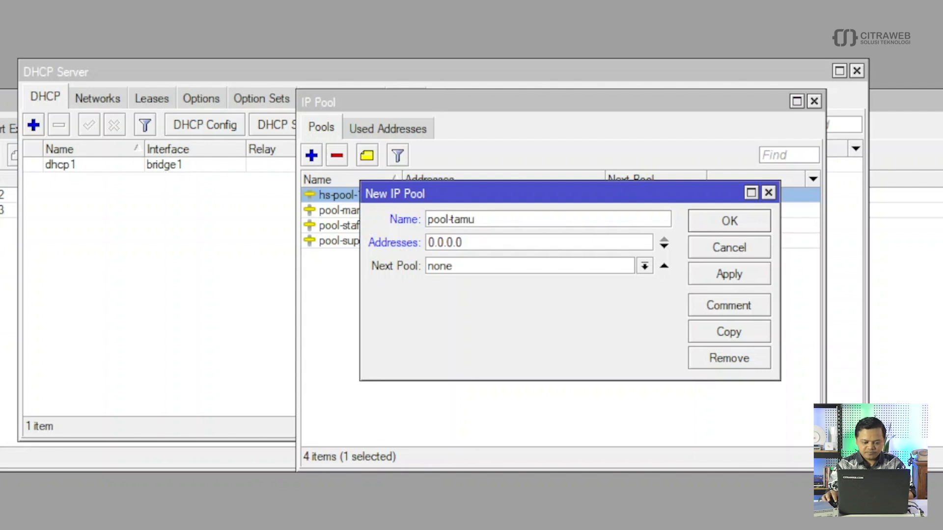
- Copy the guest range 10.10.10.129-10.10.10.254 from the Notepad pool plan
click(465, 529)
click(538, 501)
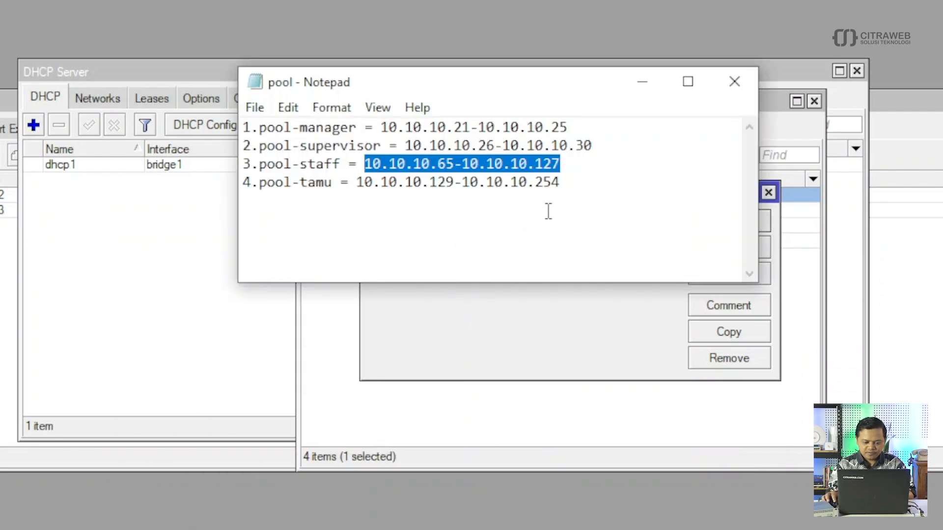
click(561, 184)
drag(561, 184, 358, 184)
right_click(369, 181)
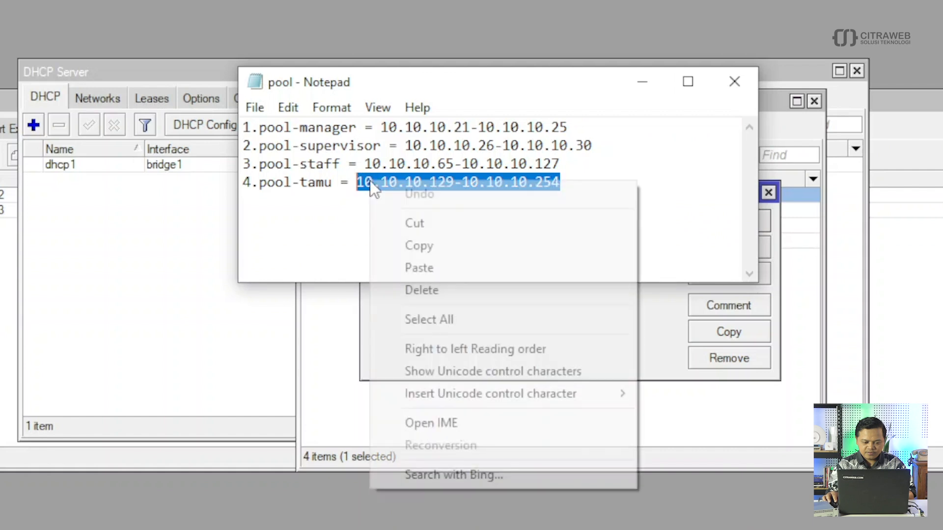
click(408, 241)
- Paste the guest range into Addresses, save pool-tamu, and close the IP Pool and DHCP Server windows
click(408, 309)
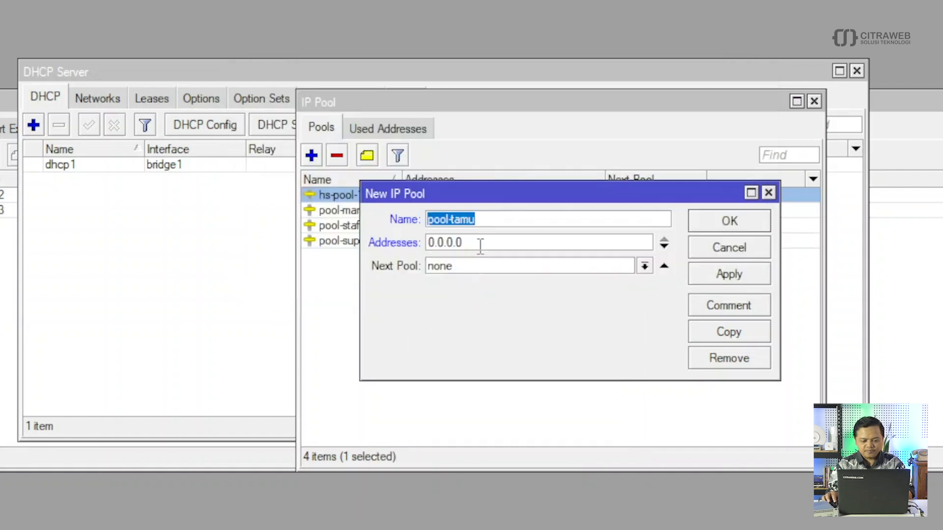
drag(480, 244, 400, 240)
key(ctrl+v)
click(717, 275)
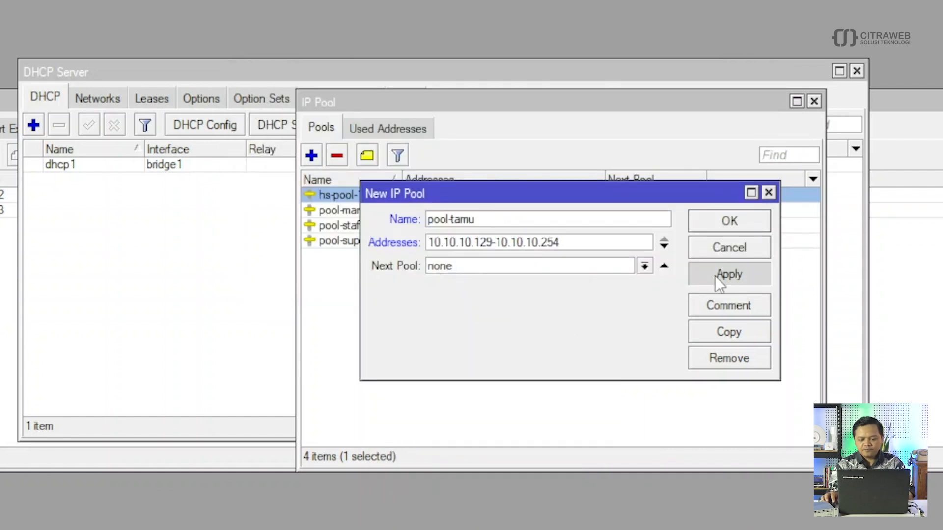
click(727, 223)
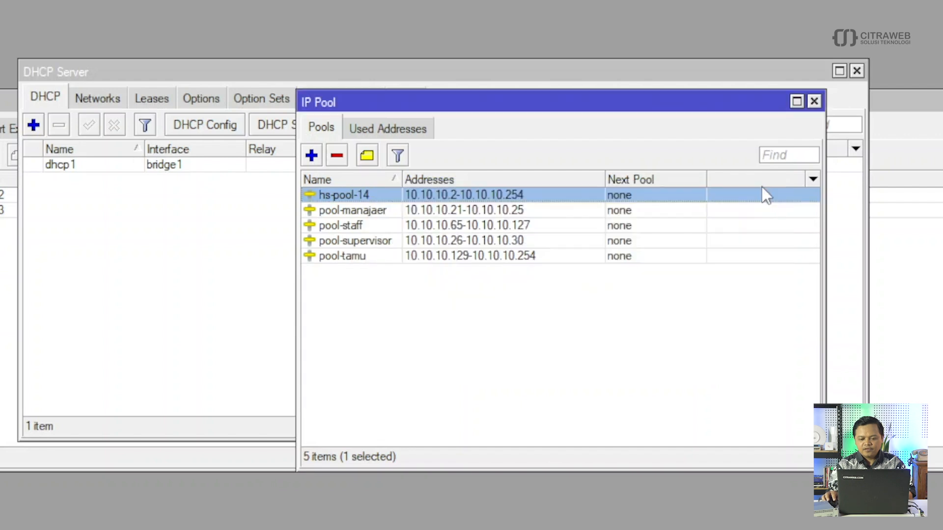
click(813, 101)
click(856, 70)
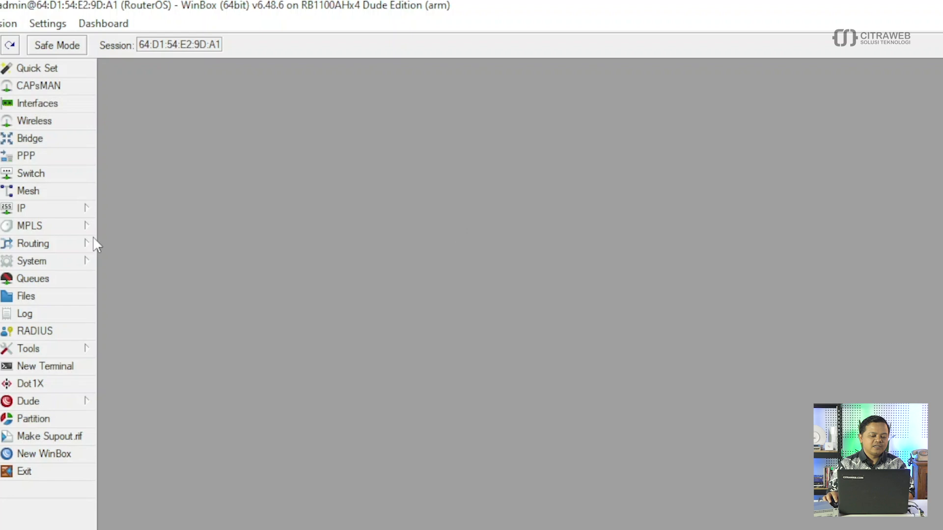
- Open IP > Hotspot on the User Profiles list and start a new user profile
click(51, 212)
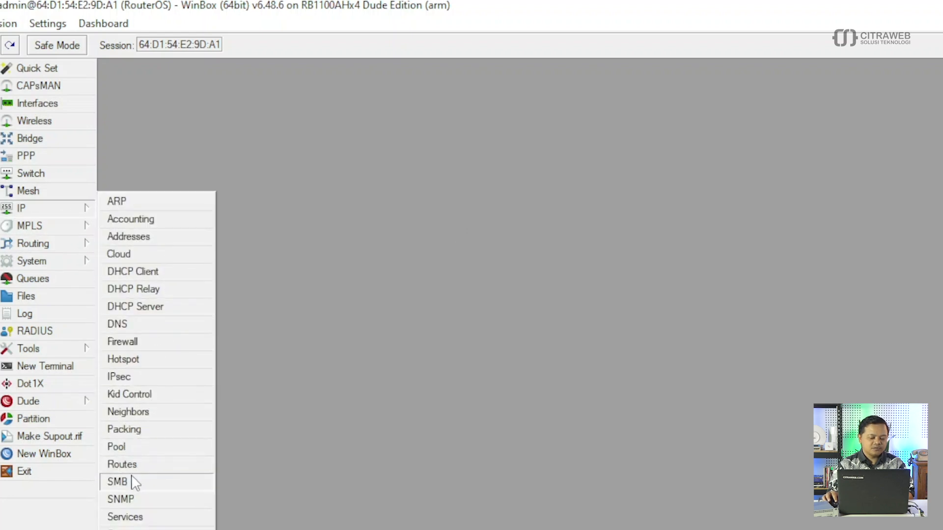
click(133, 361)
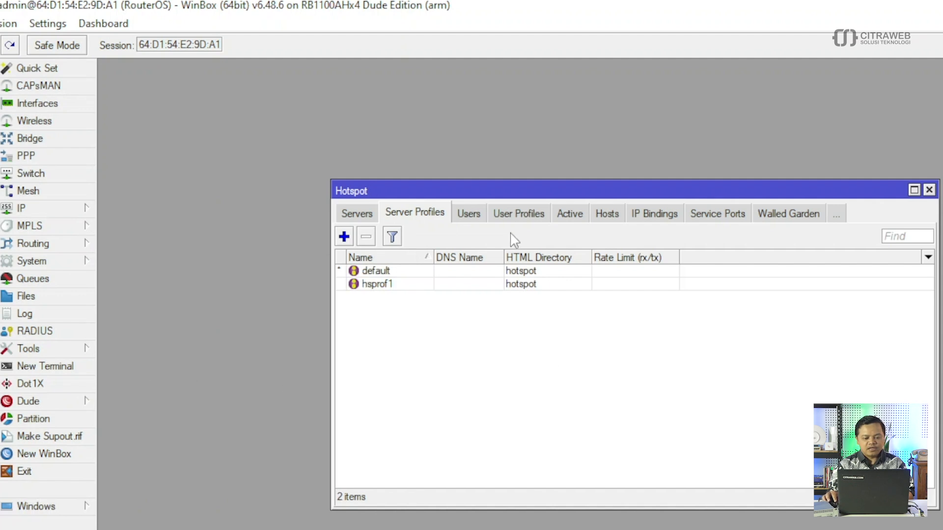
click(516, 216)
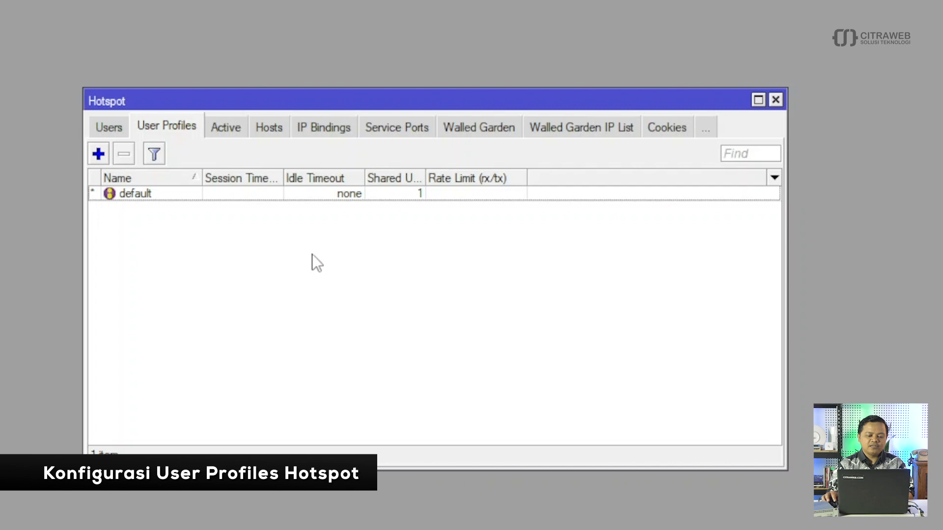
click(98, 154)
- Create hotspot profile manajer with address pool pool-manajaer and 5 shared users
click(394, 81)
key(BackSpace)
key(BackSpace)
key(BackSpace)
key(BackSpace)
key(BackSpace)
key(BackSpace)
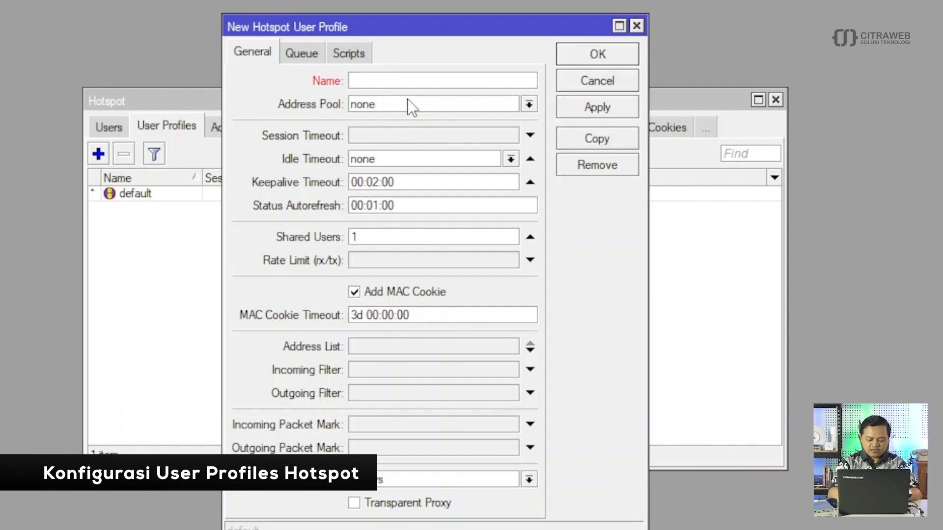
text(mapa)
key(BackSpace)
key(BackSpace)
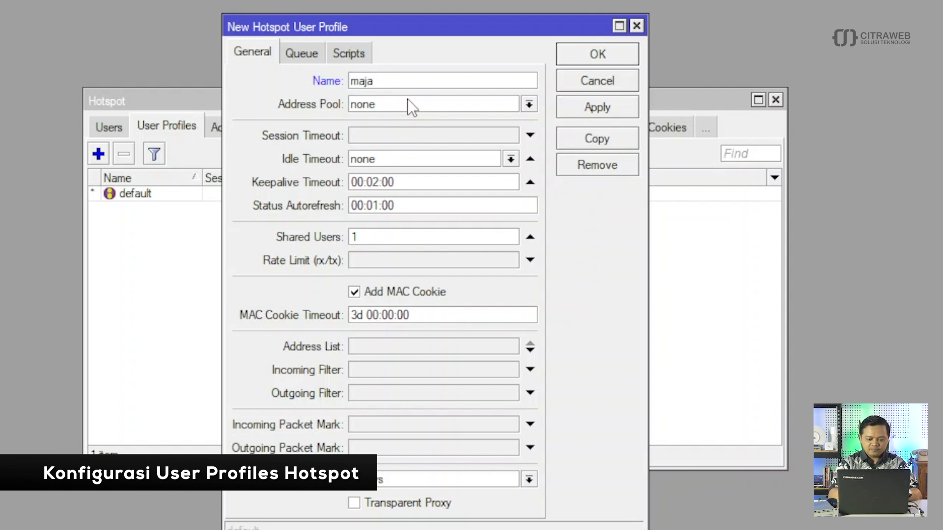
text(najer)
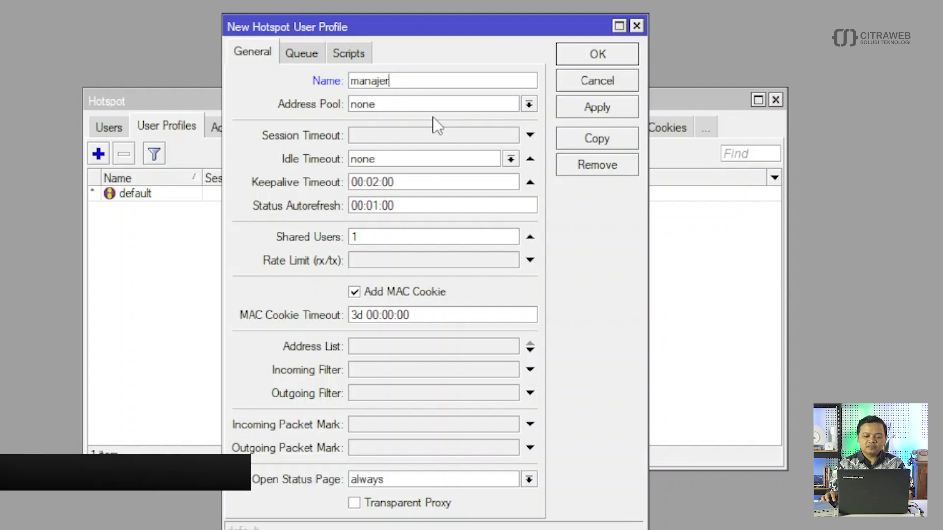
click(529, 105)
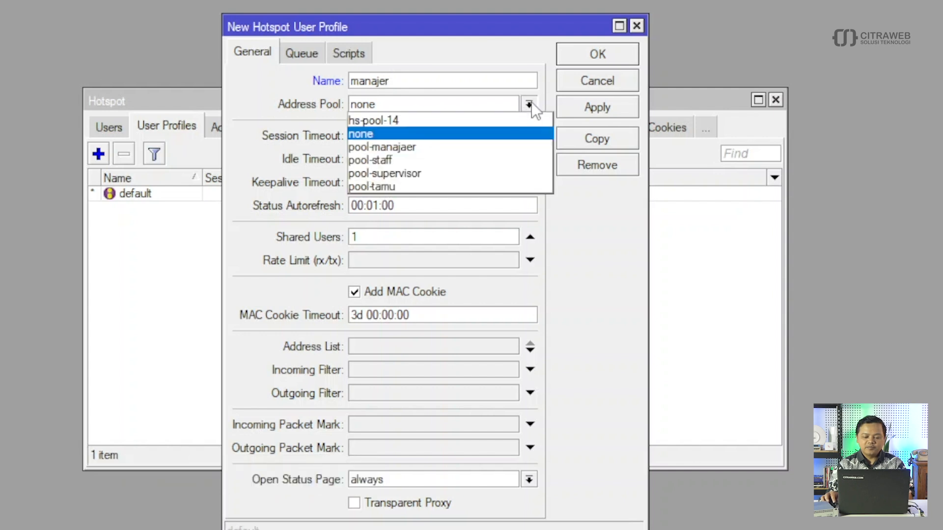
click(447, 147)
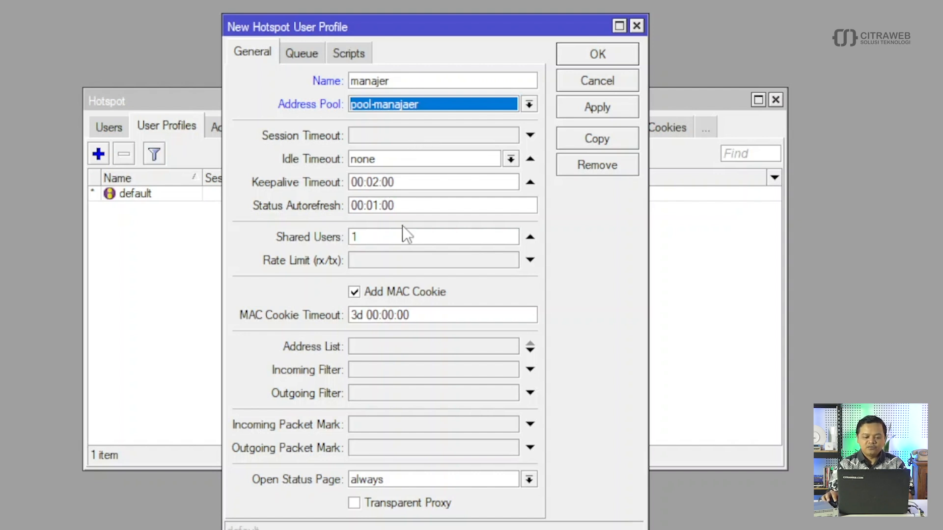
double_click(372, 238)
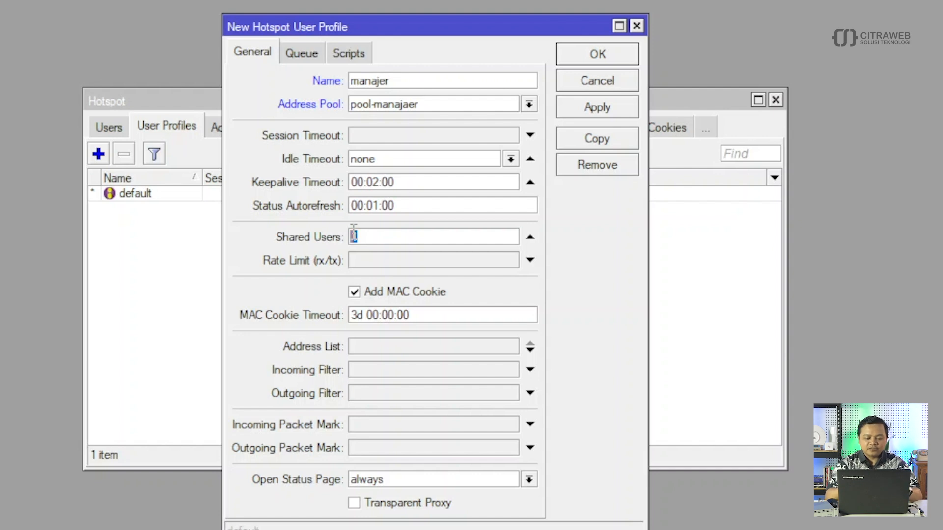
text(5)
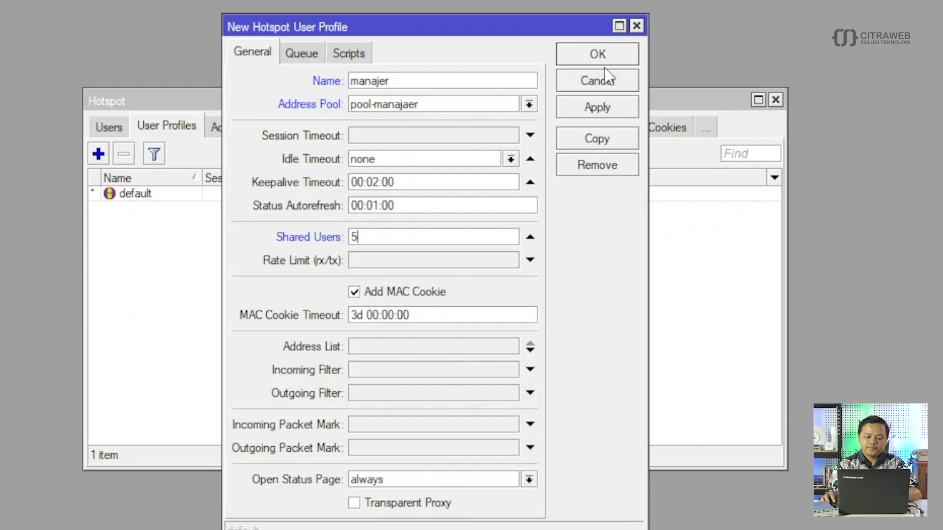
click(597, 55)
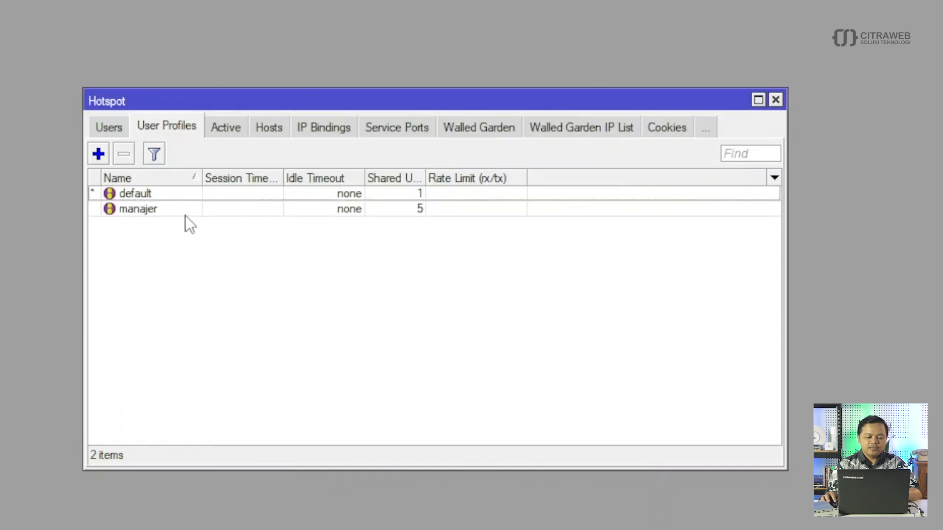
click(98, 154)
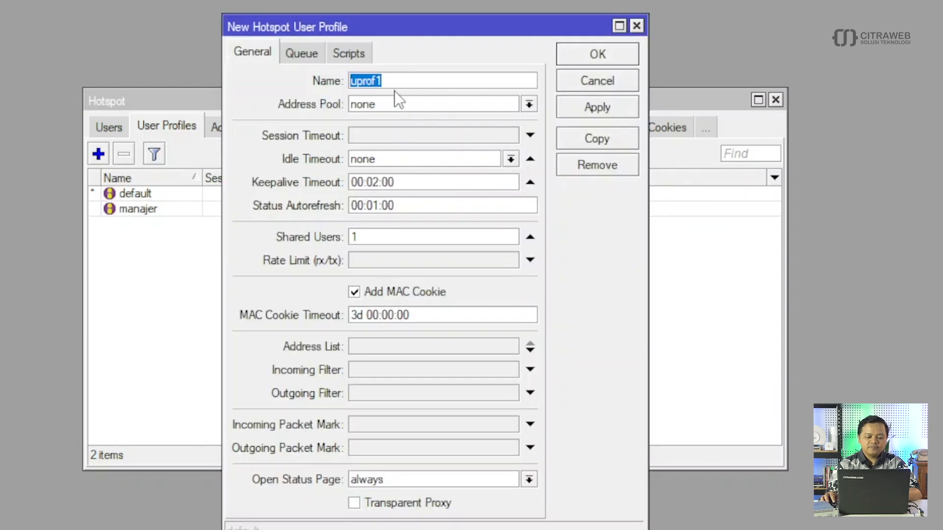
- Save a supervisor profile using pool-supervisor with 5 shared users
text(supe)
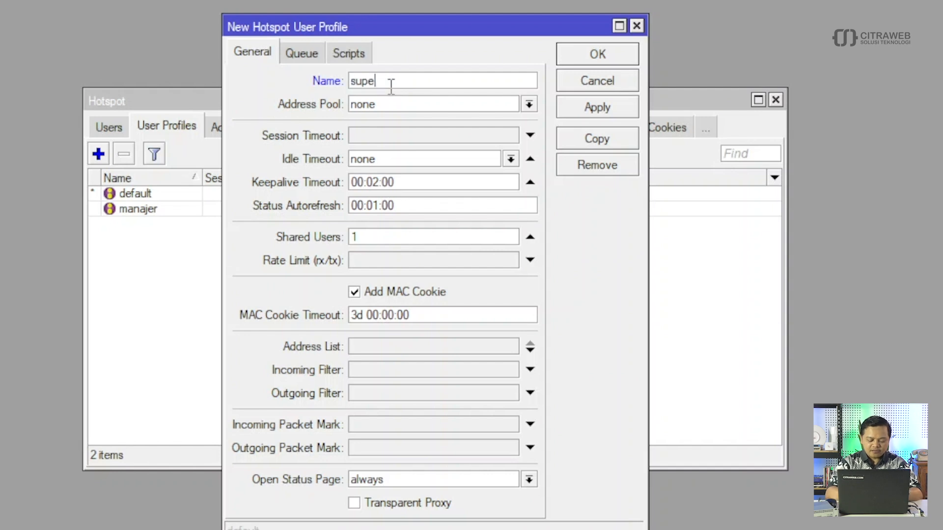
text(rvi)
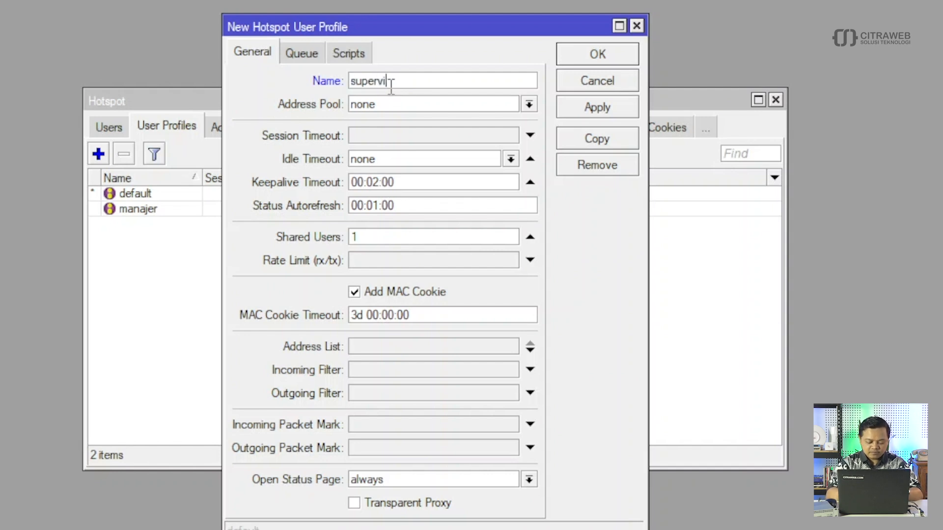
text(sor)
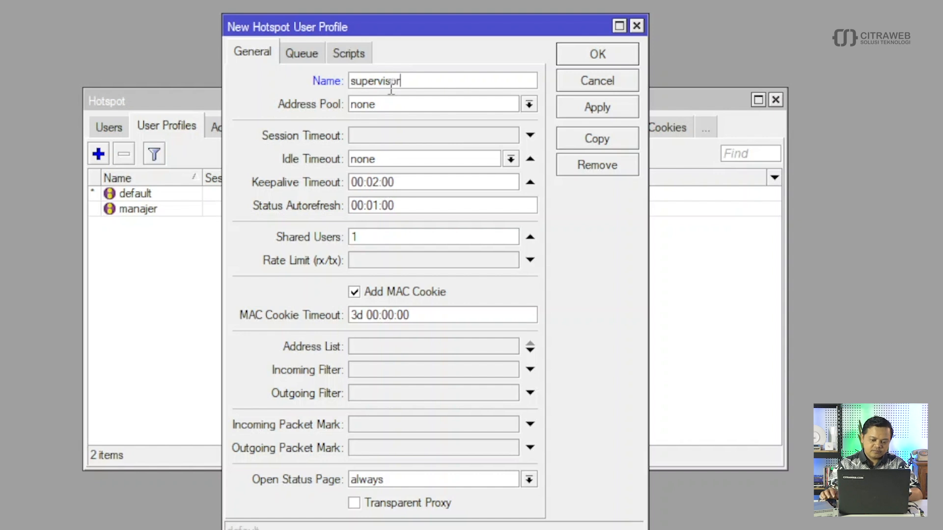
click(399, 104)
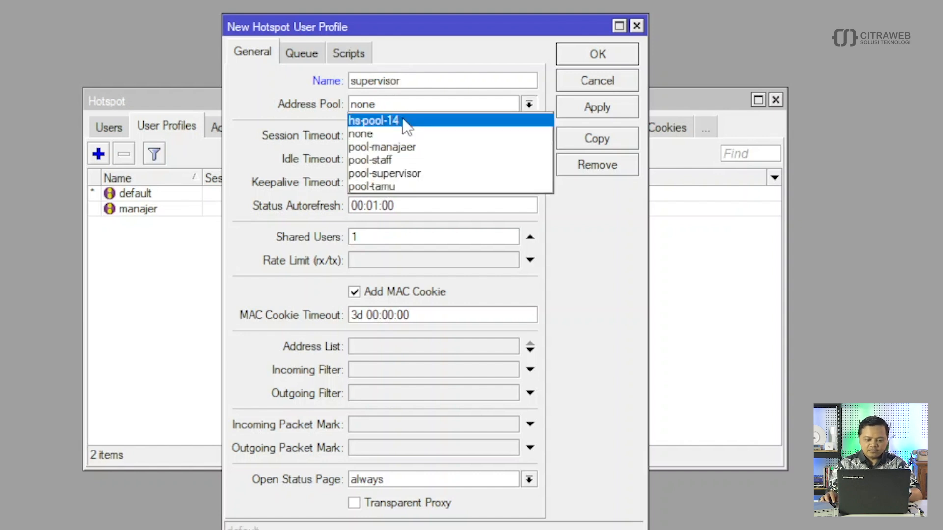
click(406, 174)
click(355, 238)
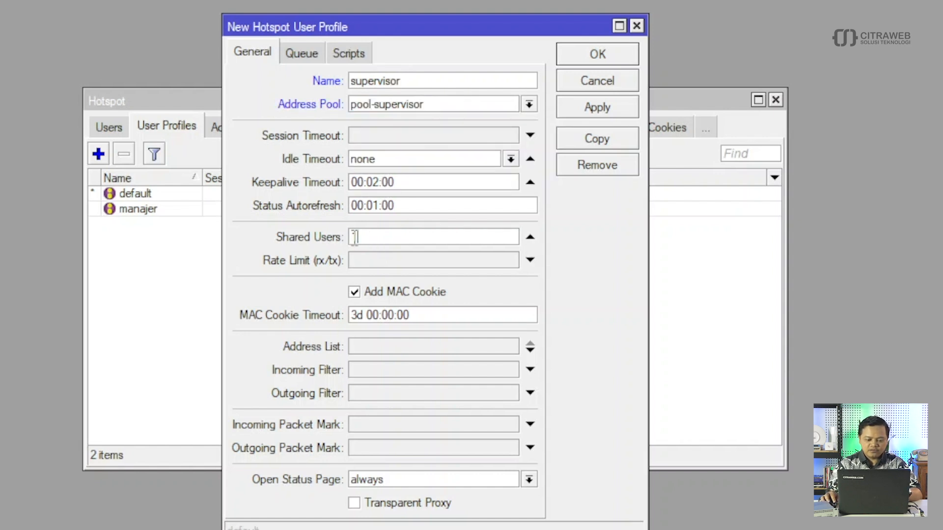
text(5)
click(580, 55)
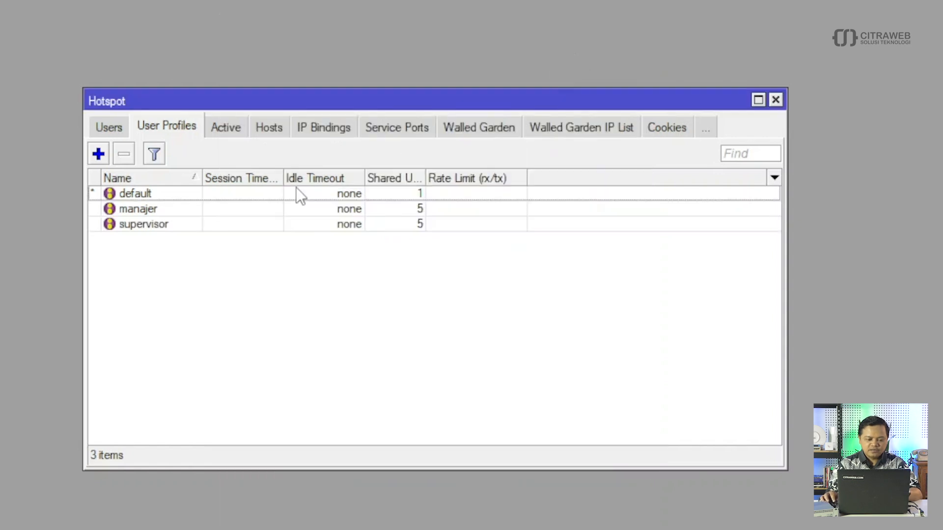
- Add a staff profile using pool-staff with 30 shared users
click(98, 154)
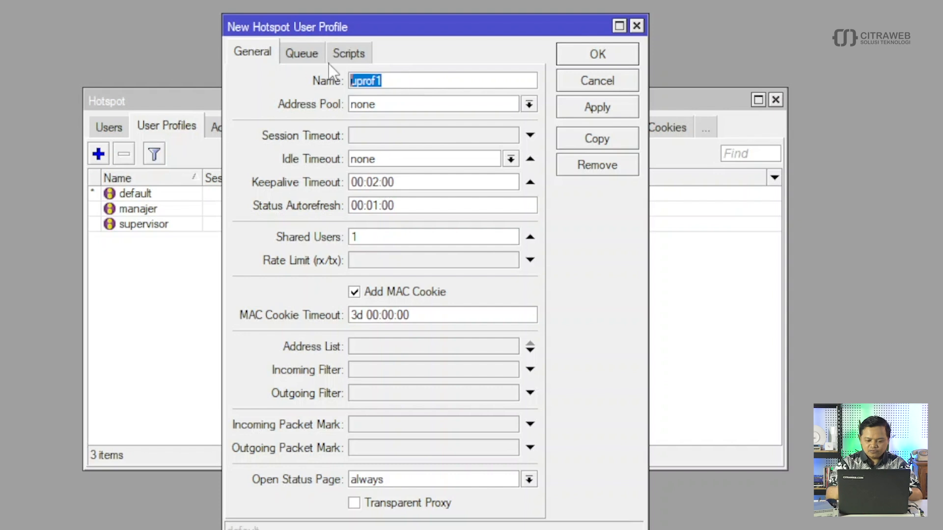
text(staff)
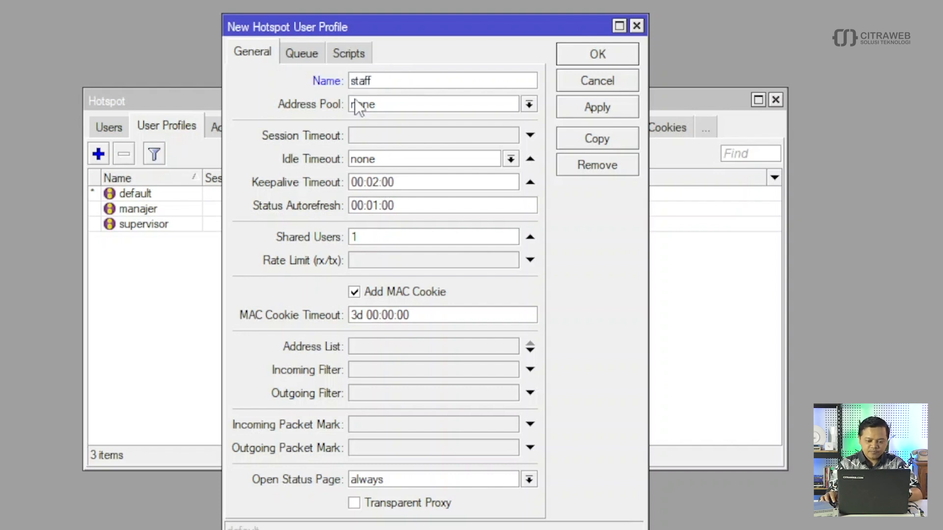
click(386, 104)
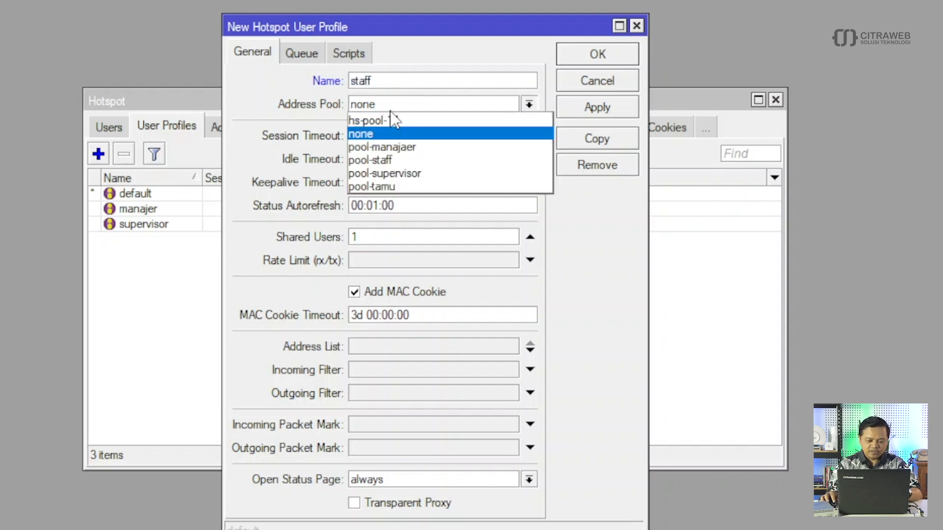
click(388, 160)
drag(374, 237, 327, 236)
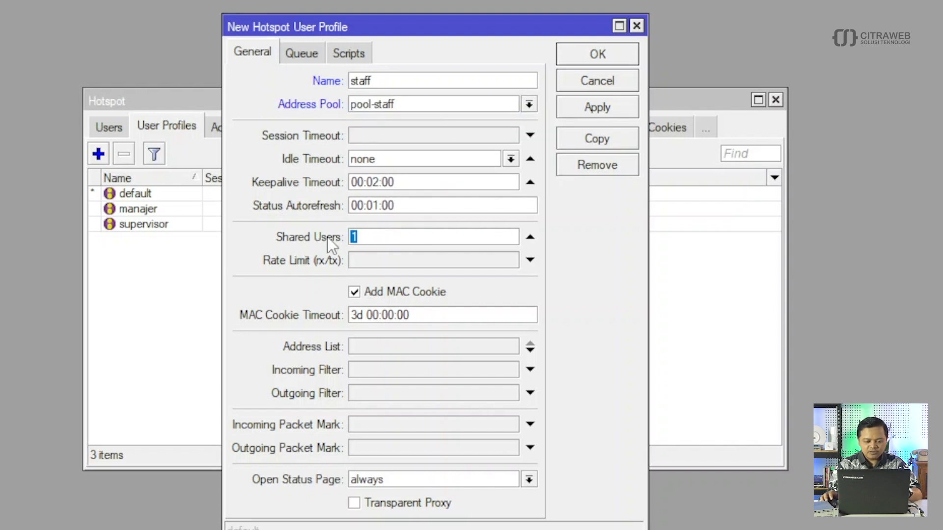
text(3)
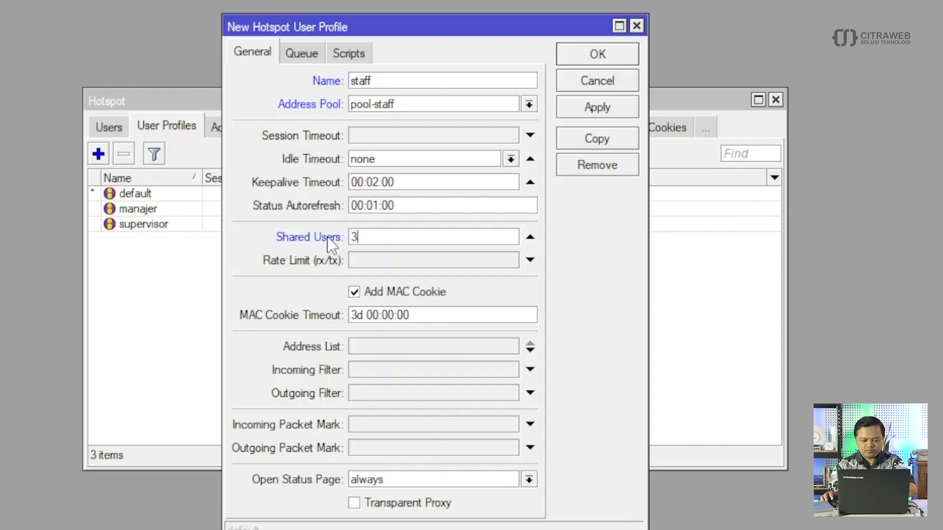
text(0)
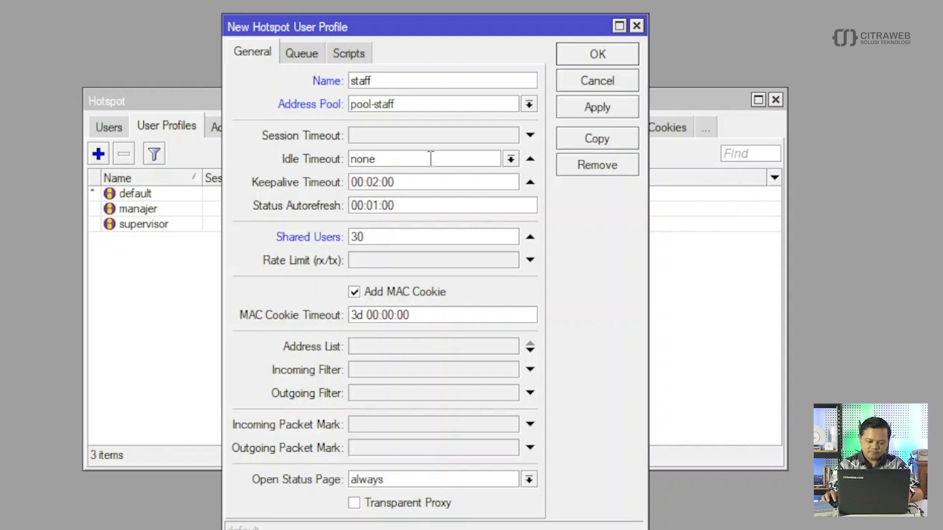
click(587, 111)
click(594, 62)
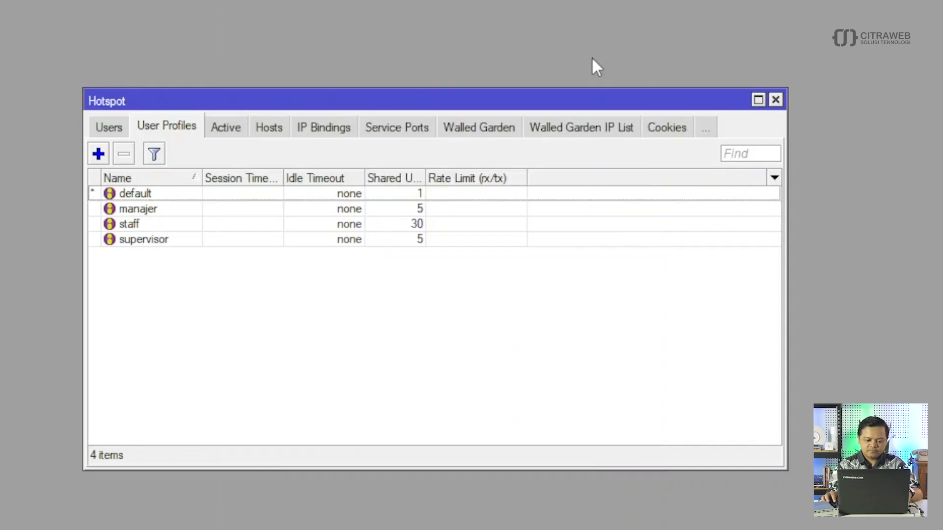
click(94, 156)
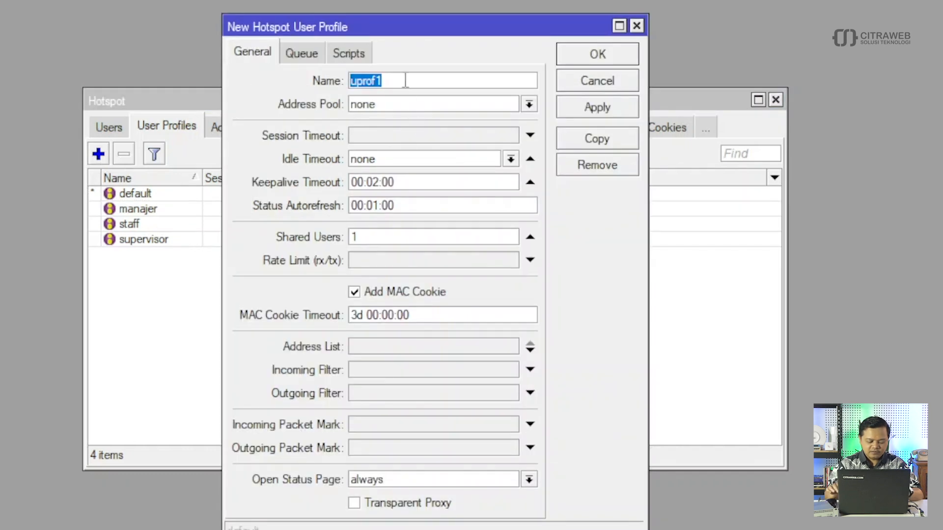
- Save profile tamu with address pool pool-tamu and 100 shared users
text(tamu)
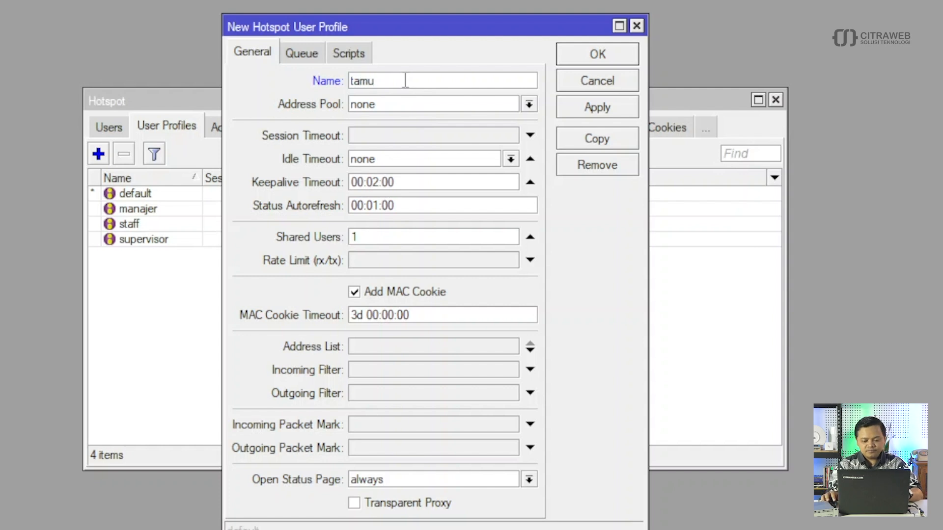
click(461, 105)
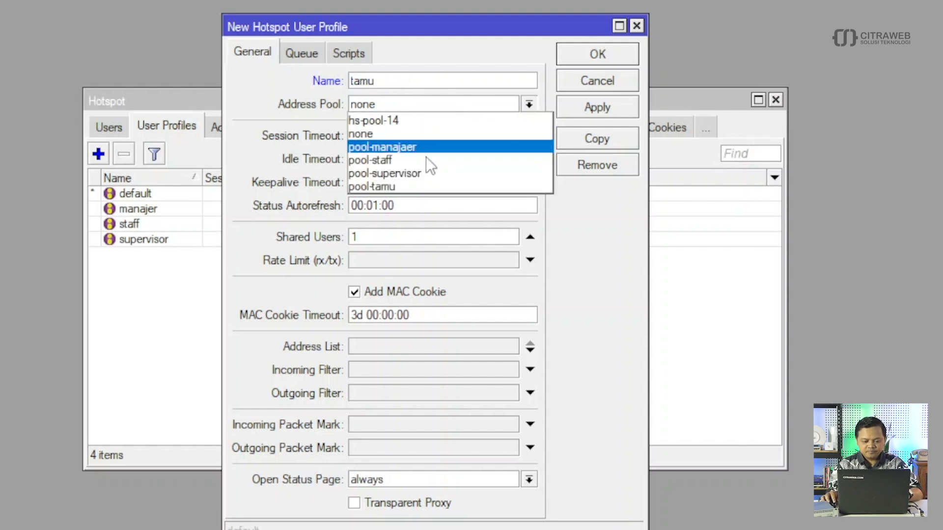
click(410, 188)
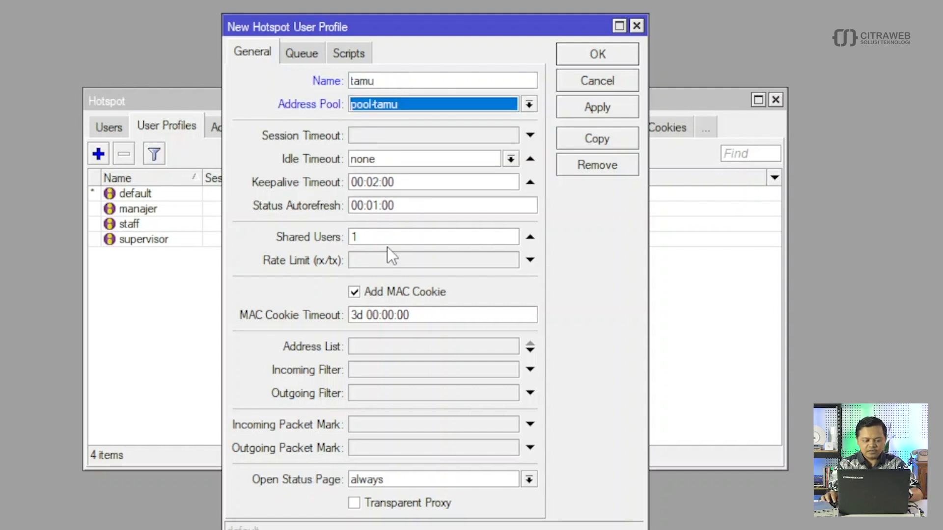
double_click(354, 238)
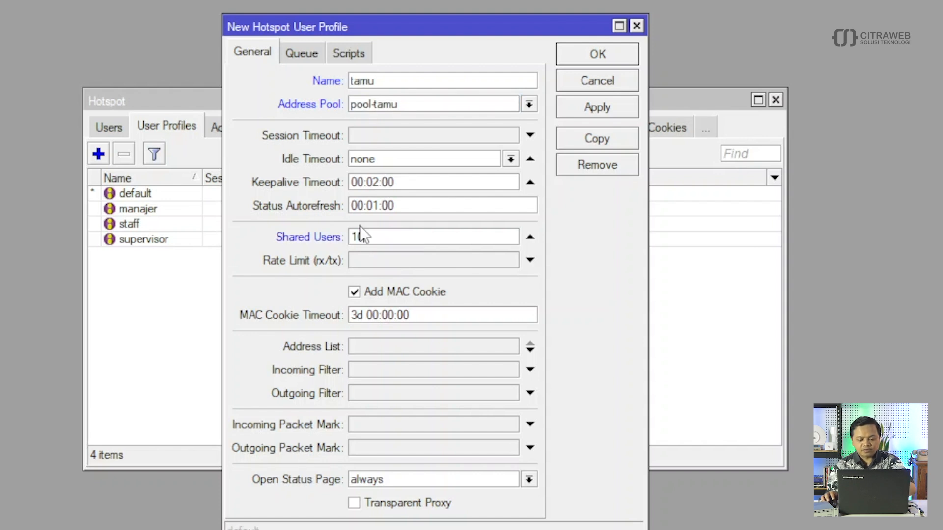
text(00)
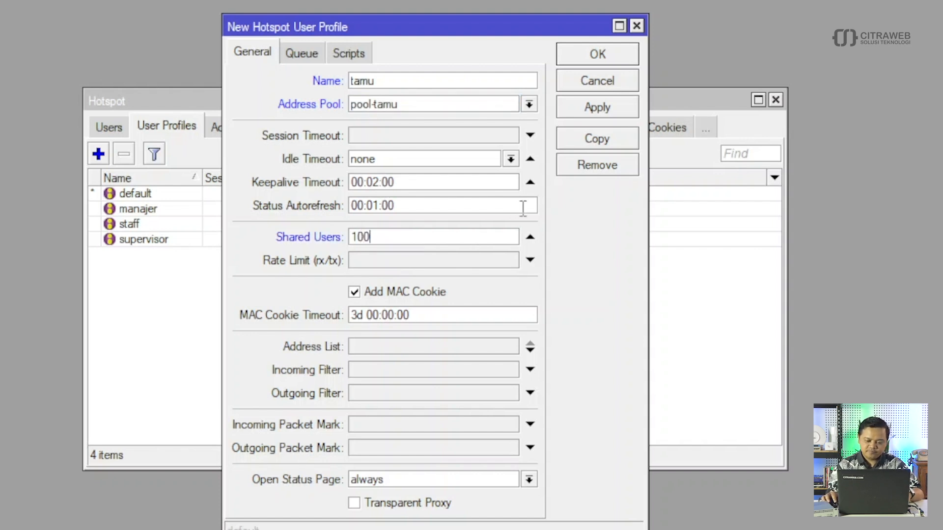
click(603, 55)
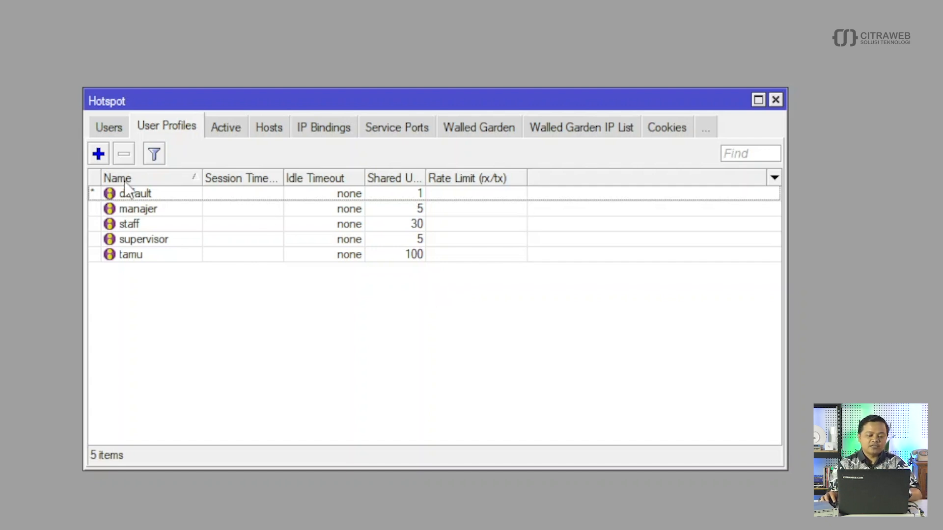
click(110, 127)
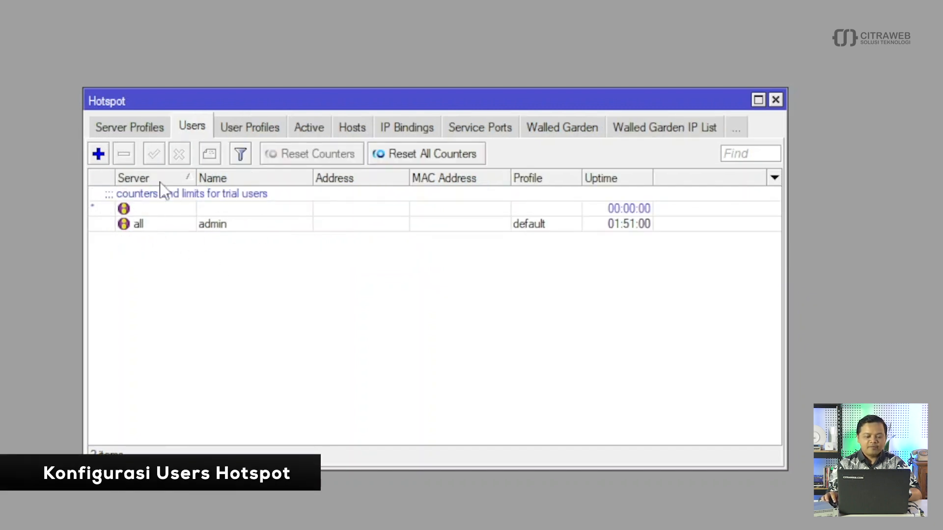
- Add hotspot user manajer with a password, assigned to the manajer profile
click(98, 155)
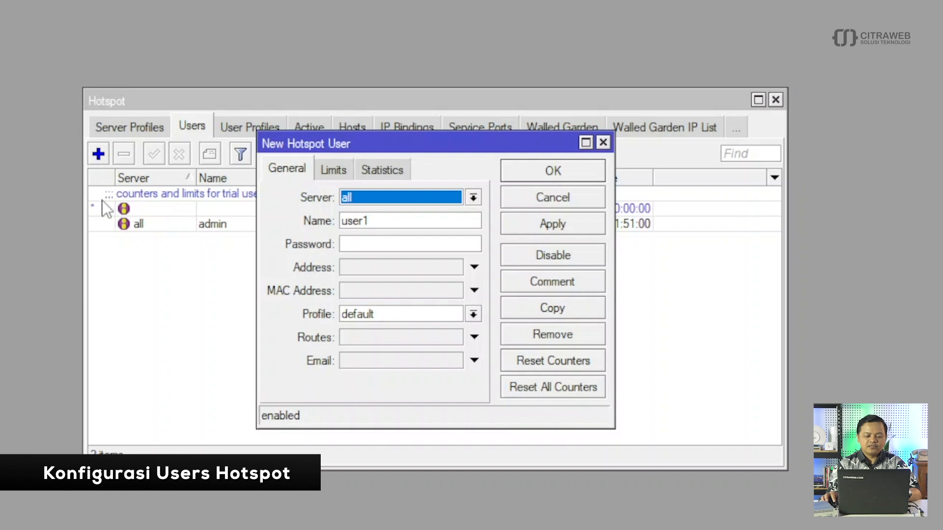
drag(382, 225, 341, 224)
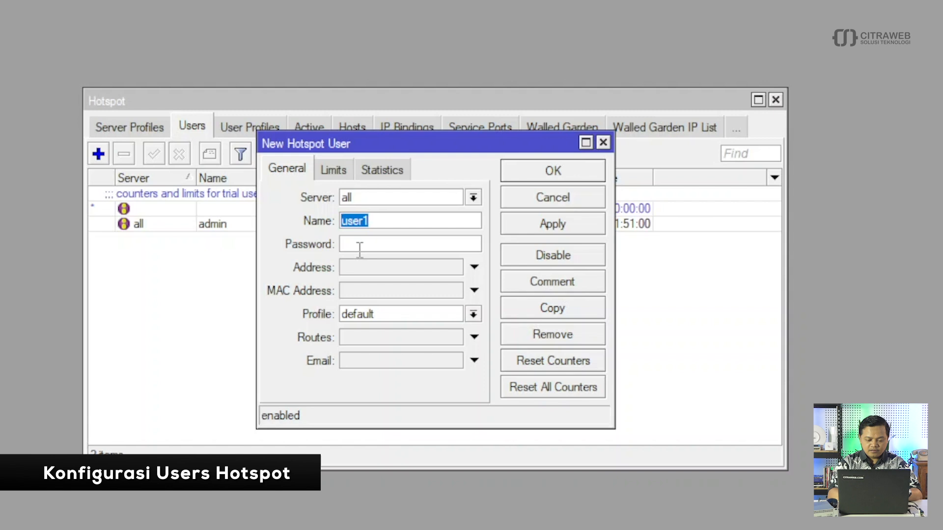
text(mana)
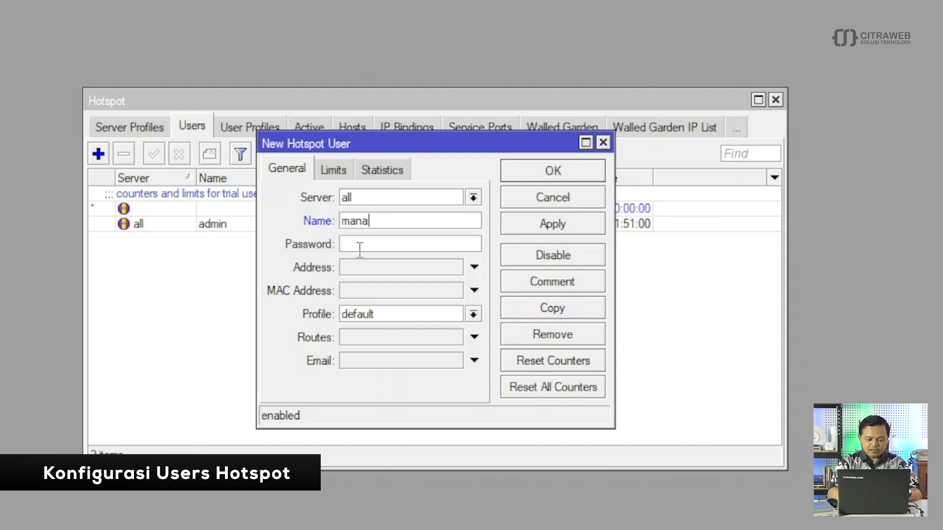
text(jer)
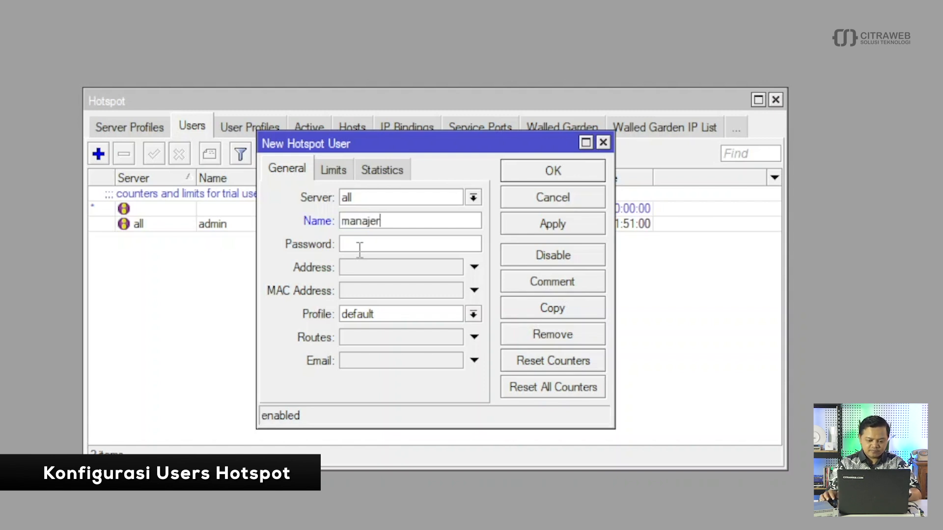
click(361, 245)
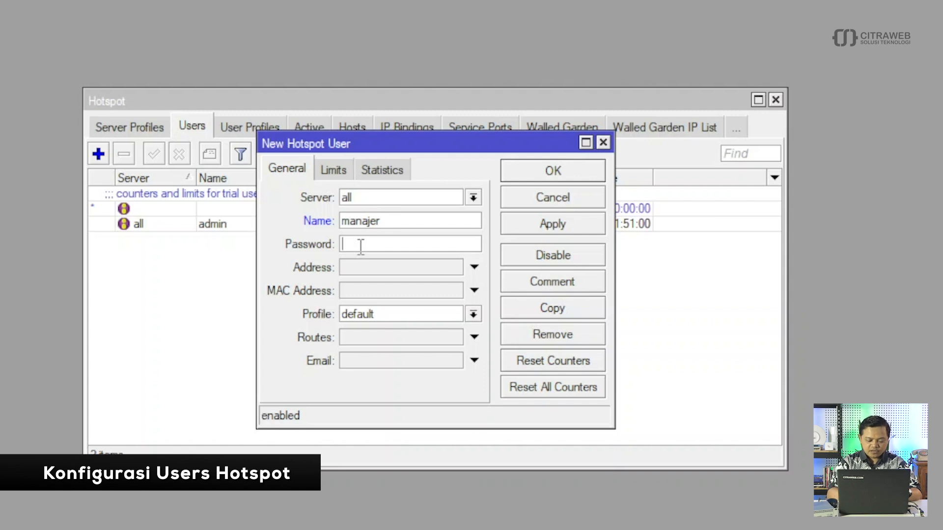
text(1234567)
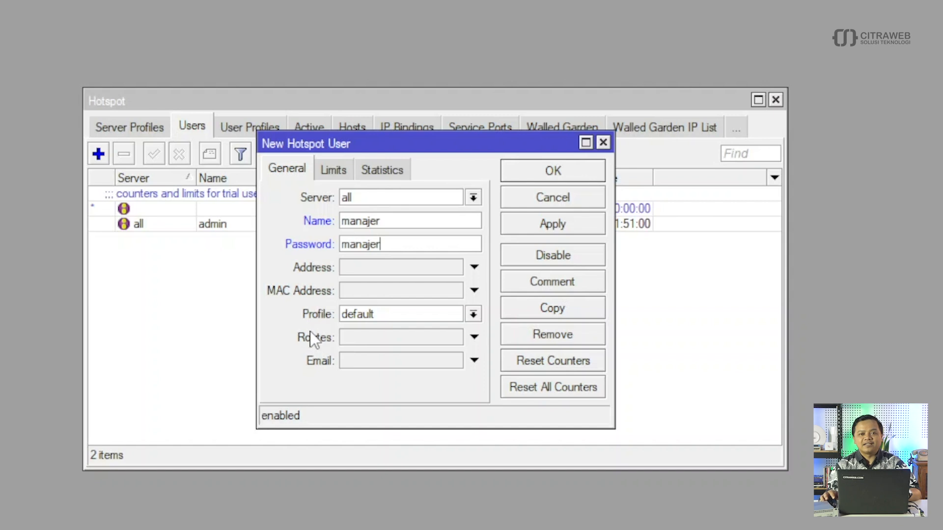
click(473, 313)
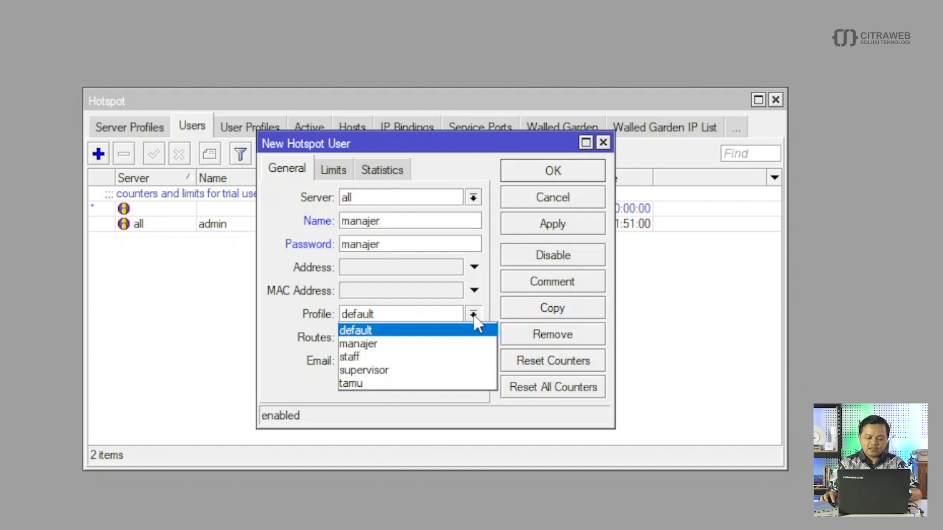
click(421, 344)
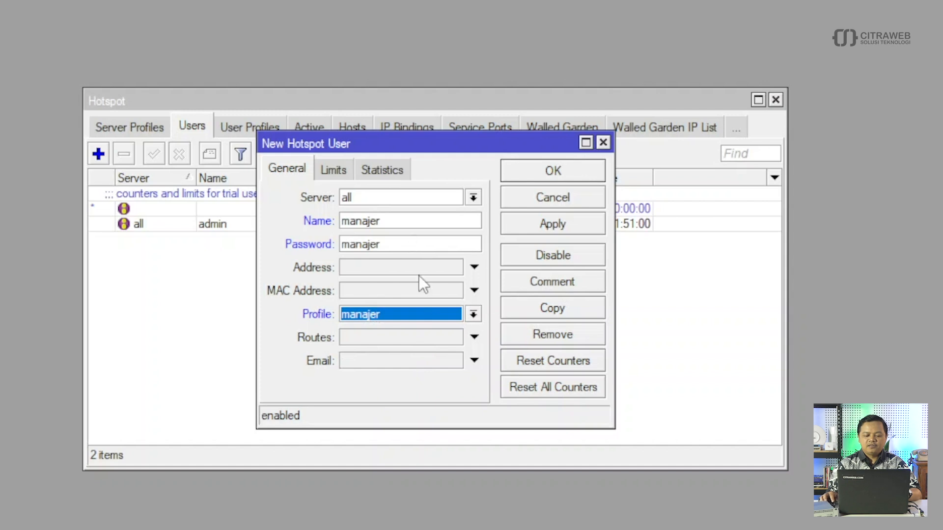
click(552, 172)
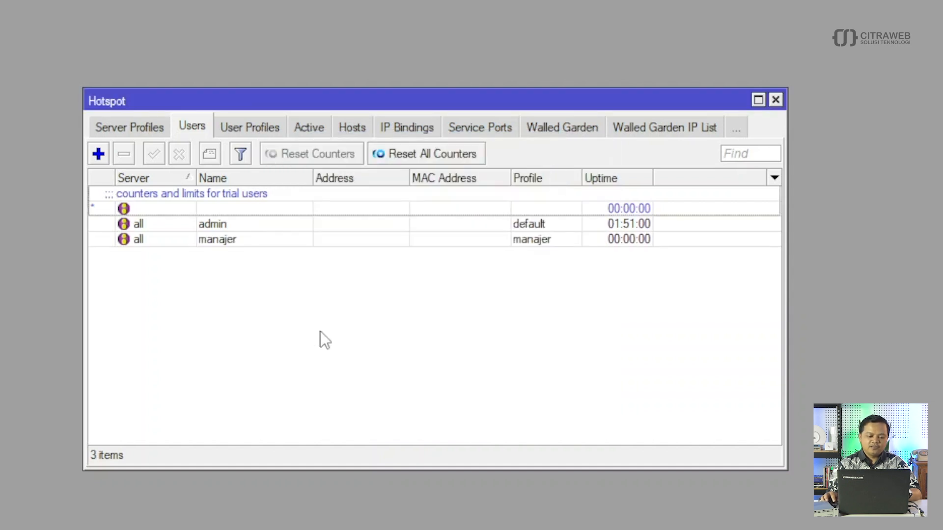
- Add the hotspot user supervisor with its password and the supervisor profile
click(100, 157)
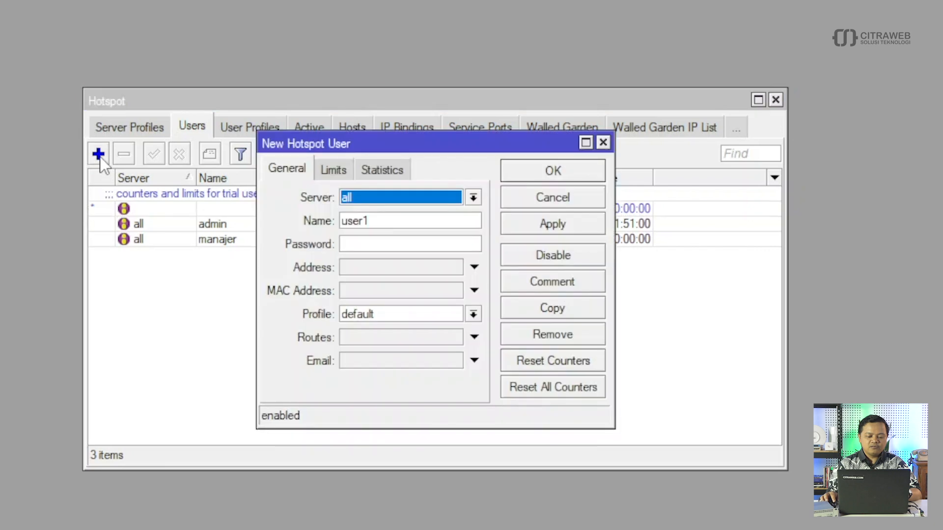
drag(378, 219, 332, 225)
text(supervisor)
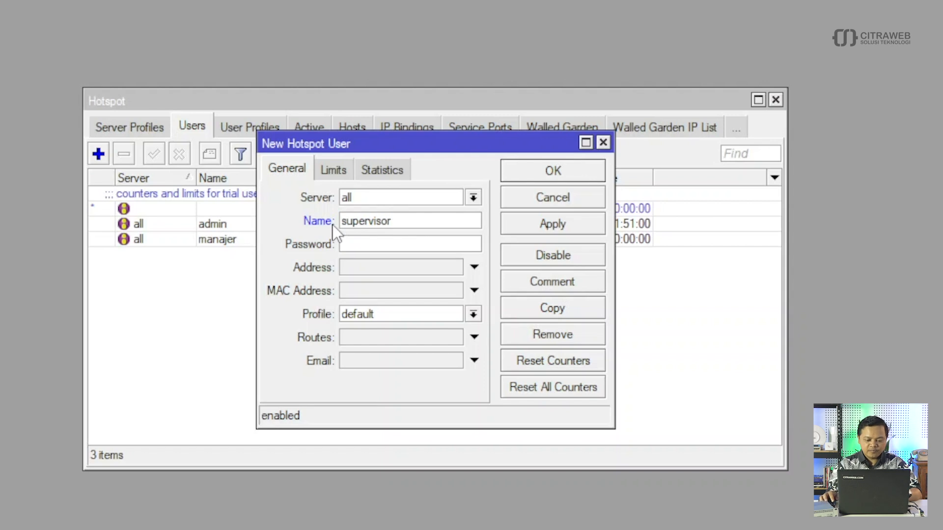
click(368, 242)
text(supae)
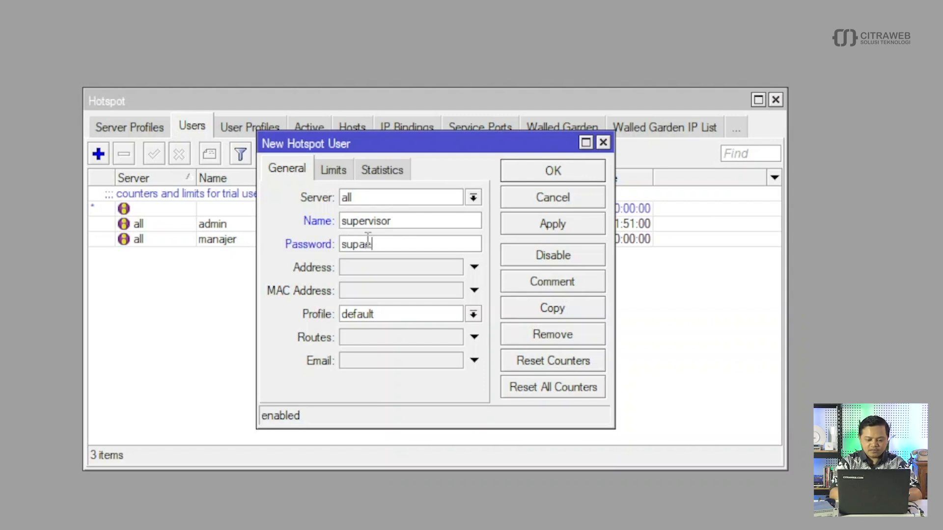
text(rvisor)
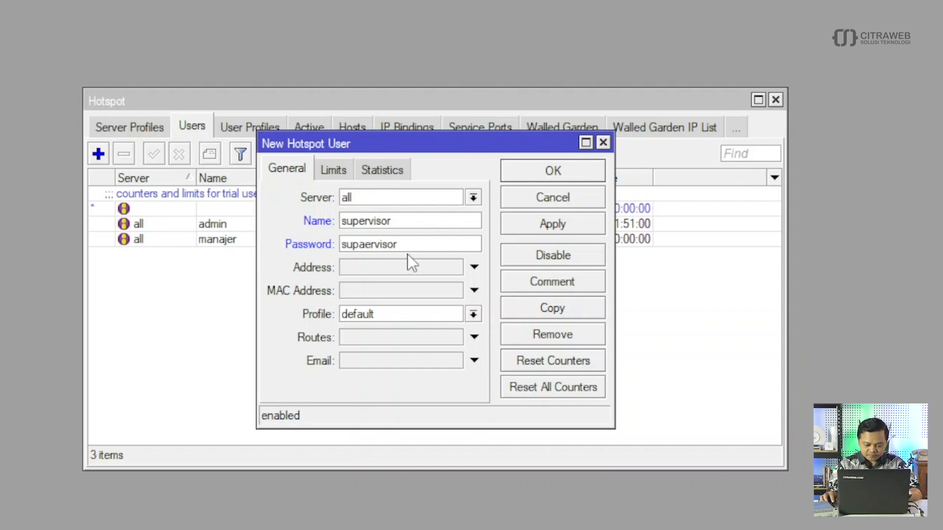
click(367, 244)
key(BackSpace)
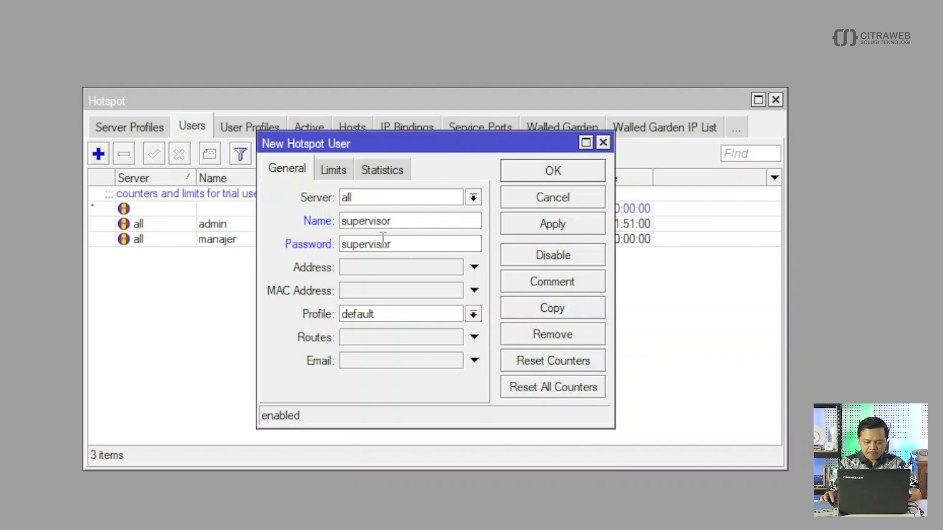
click(434, 317)
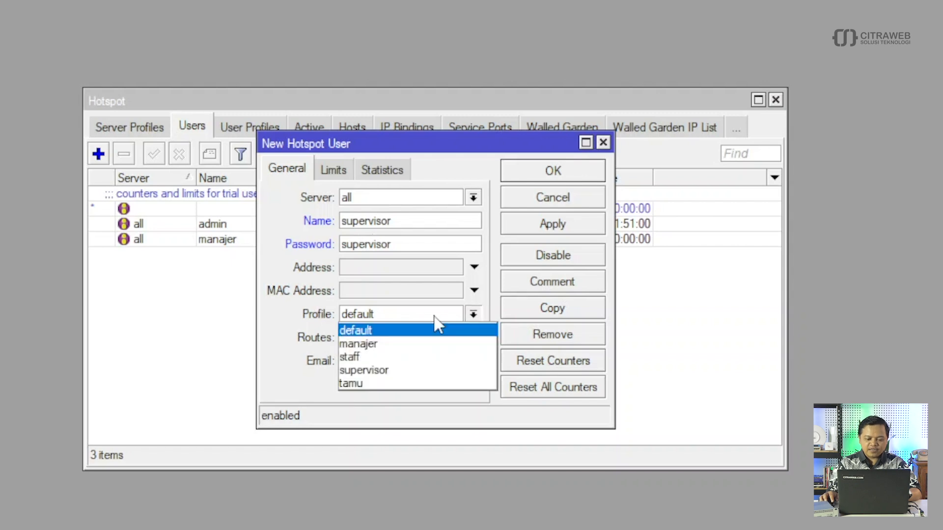
click(416, 369)
click(553, 171)
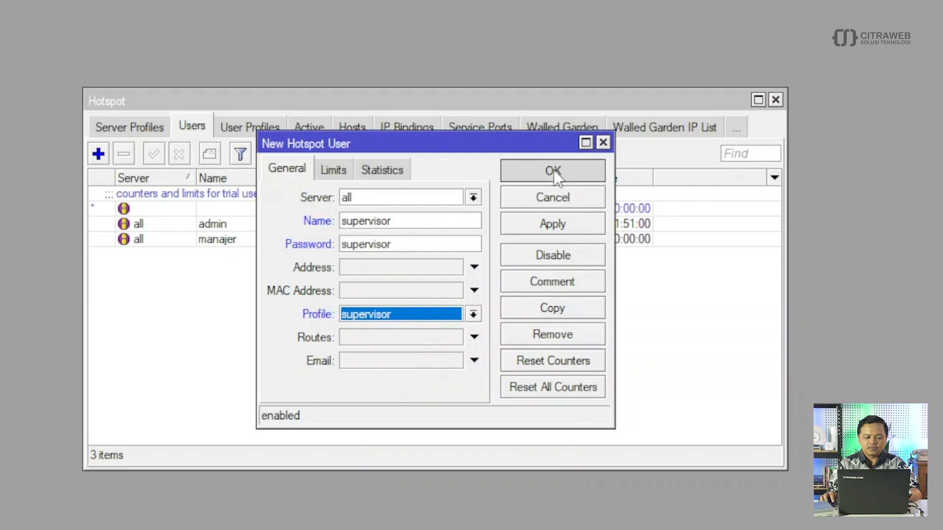
- Add the hotspot user staff with its password and the staff profile
click(98, 154)
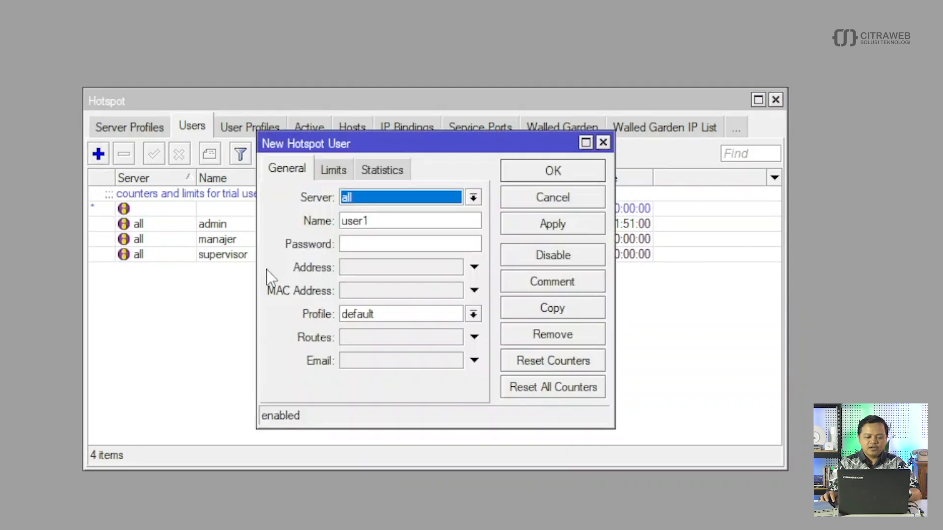
drag(385, 224, 347, 212)
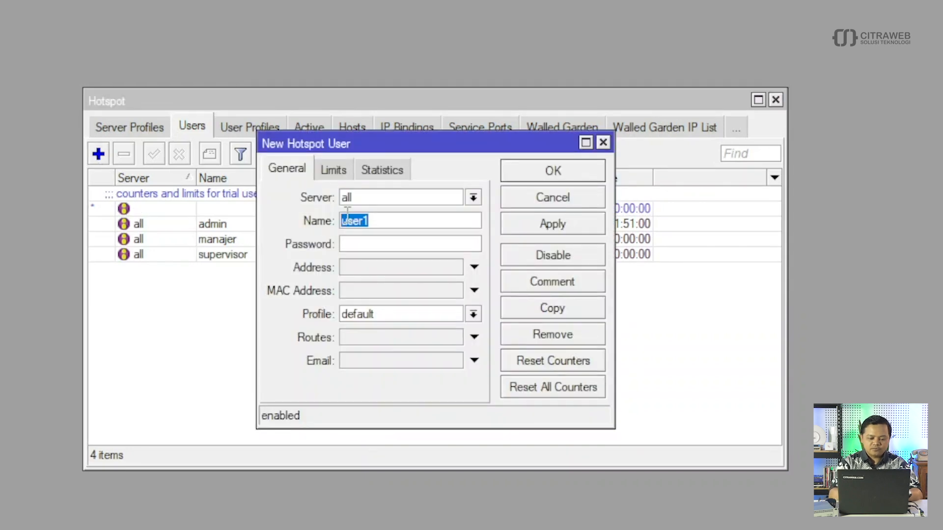
text(staff)
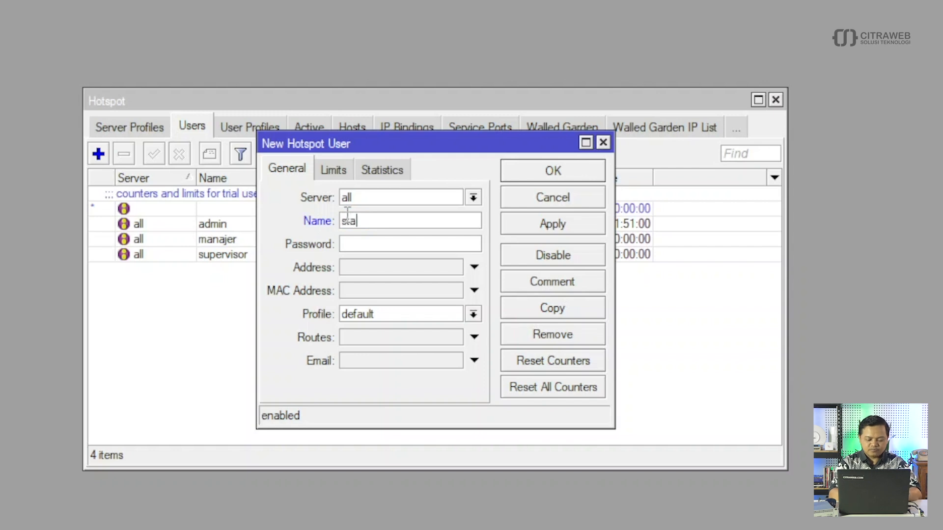
click(371, 244)
text(staff)
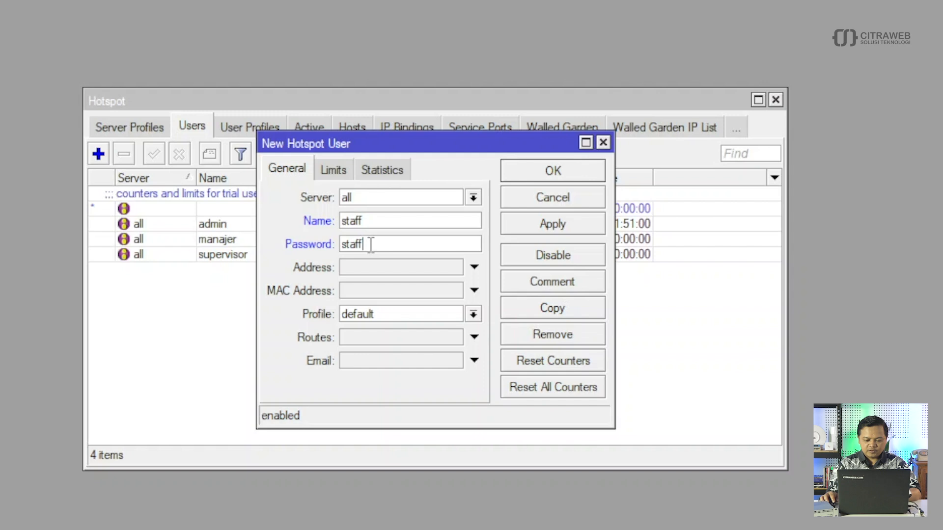
click(404, 313)
click(388, 355)
click(528, 230)
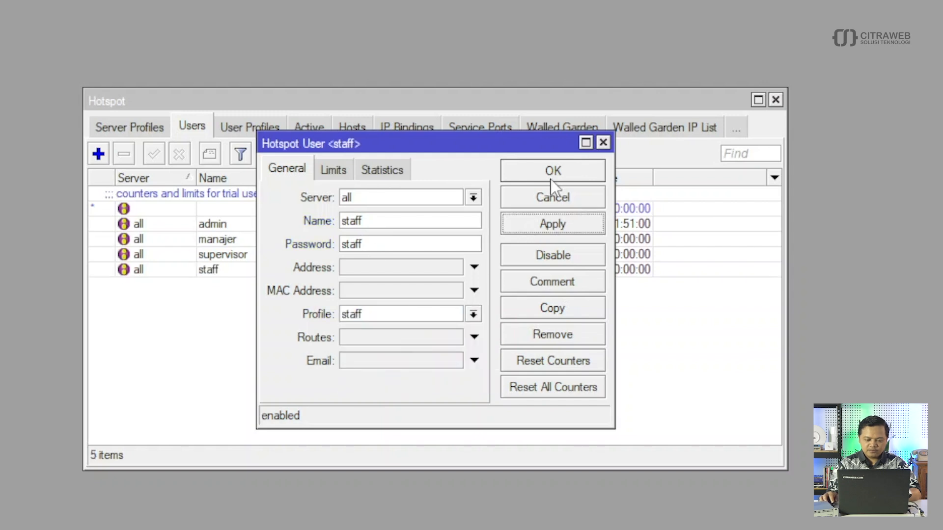
click(550, 177)
- Create the tamu hotspot user with a password on the tamu profile and close the dialog
click(100, 155)
click(379, 199)
click(380, 199)
click(359, 243)
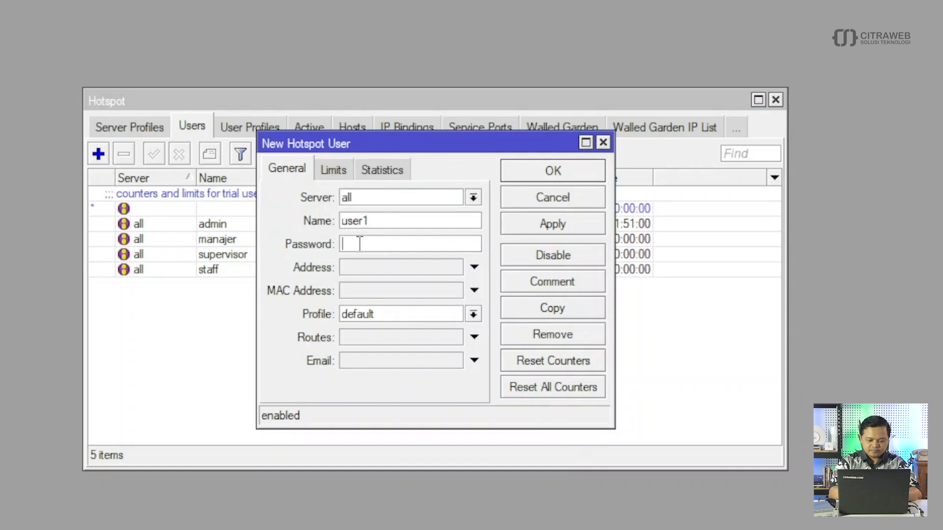
double_click(364, 221)
text(tamutamu)
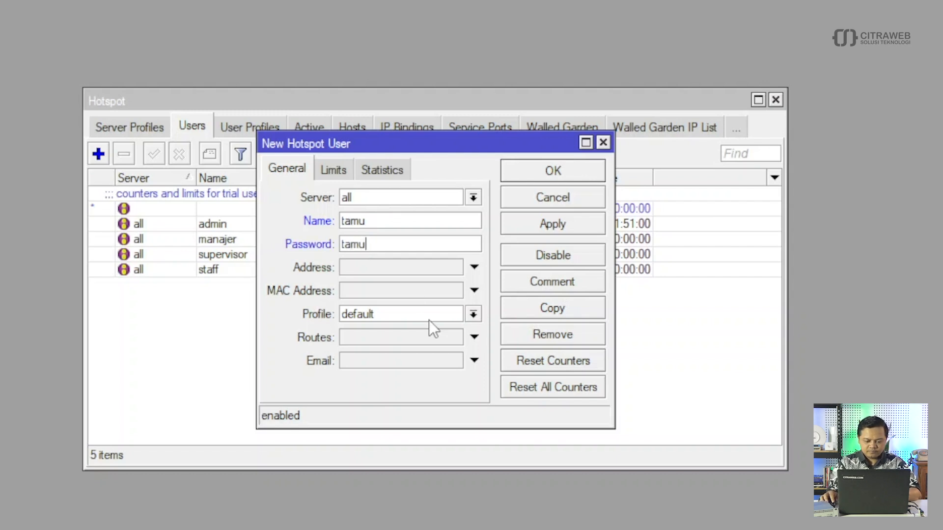
click(429, 320)
click(389, 381)
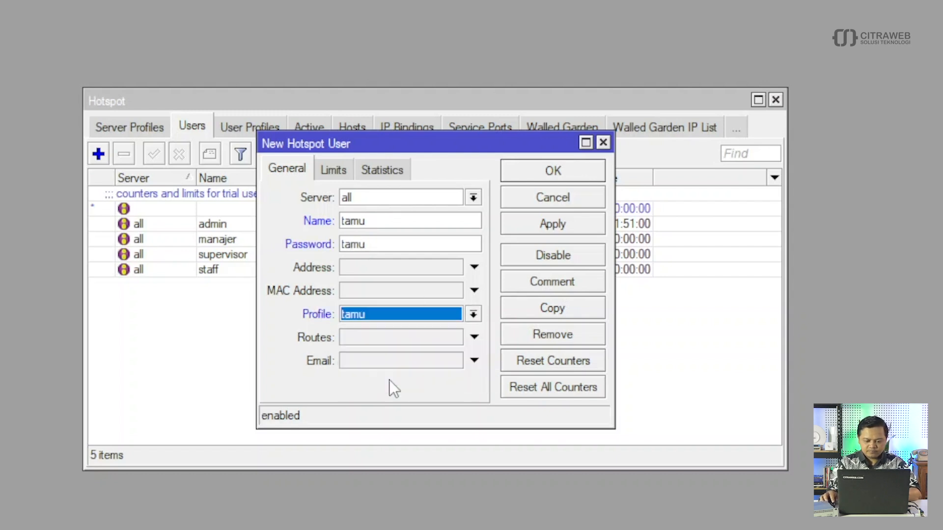
click(566, 229)
click(559, 173)
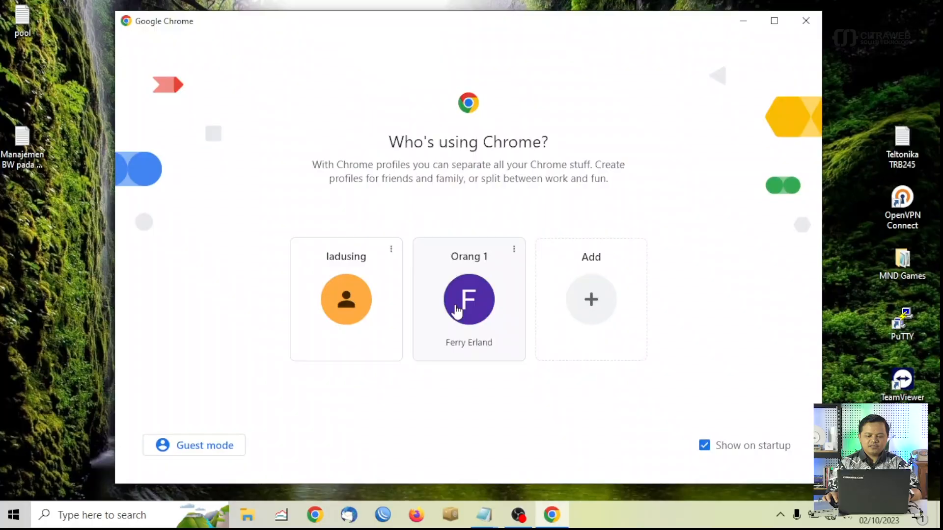
- Launch Chrome under the chosen profile to reach the new-tab page
click(464, 302)
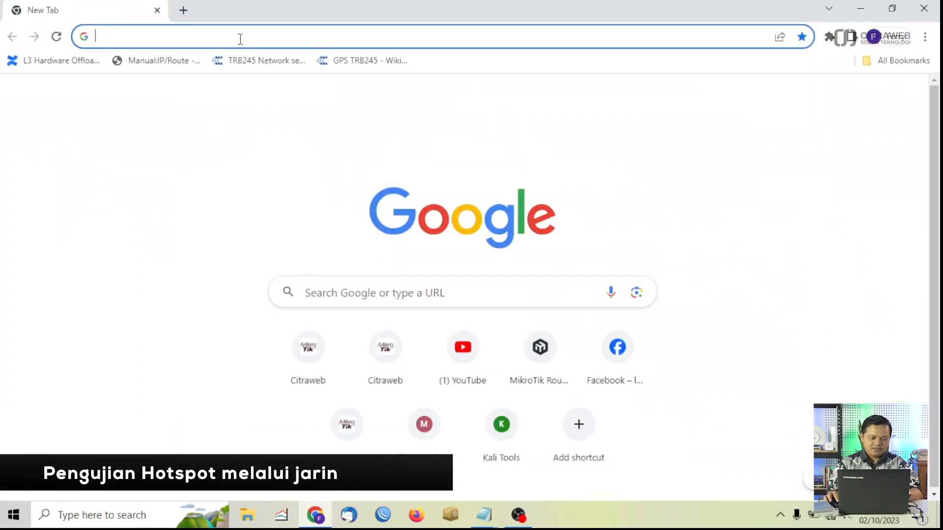
- Load YouTube, then go to 10.10.10.1 in a second tab for the hotspot login
click(440, 349)
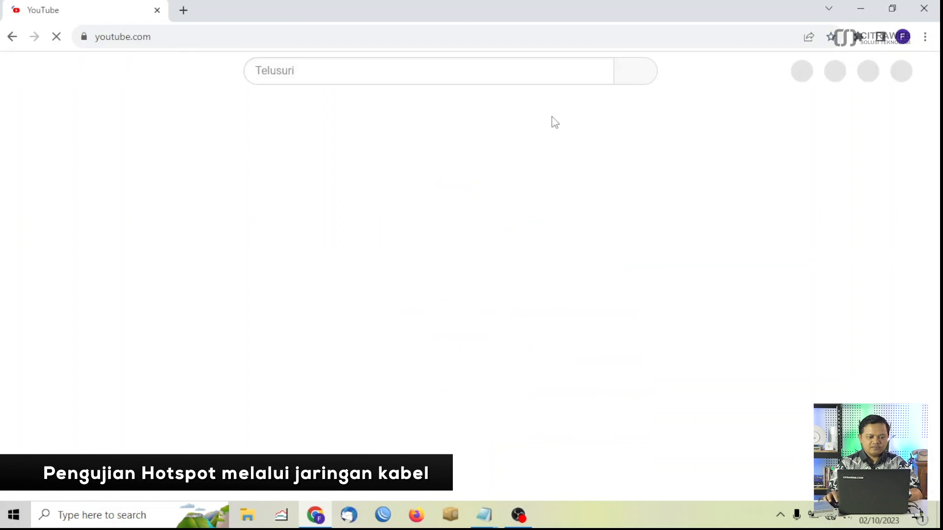
click(183, 10)
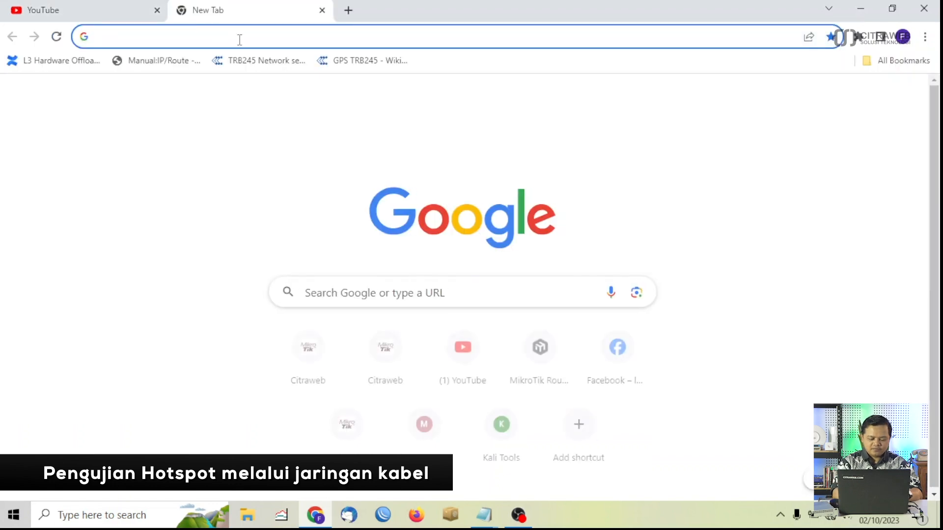
text(10.10.10.1)
key(Return)
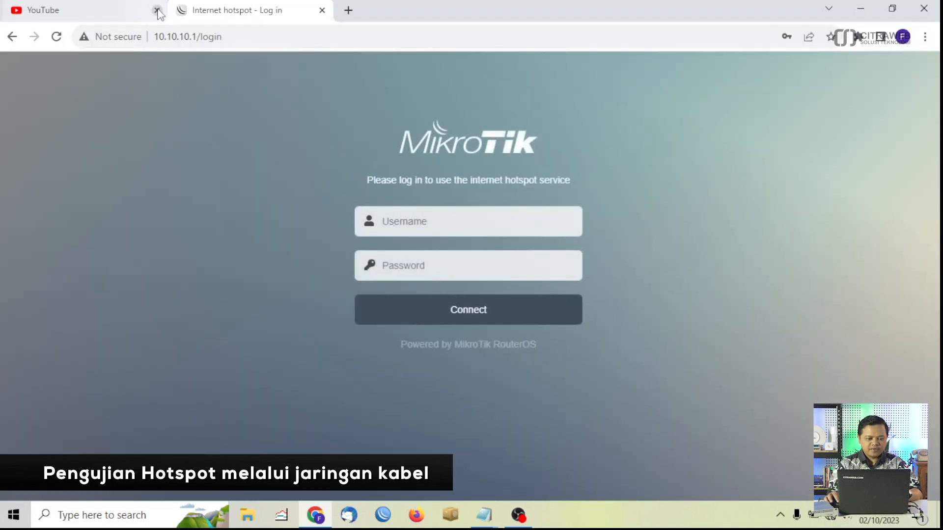
- Log in to the hotspot as manajer with its password and dismiss Chrome's password warning
click(428, 225)
text(m)
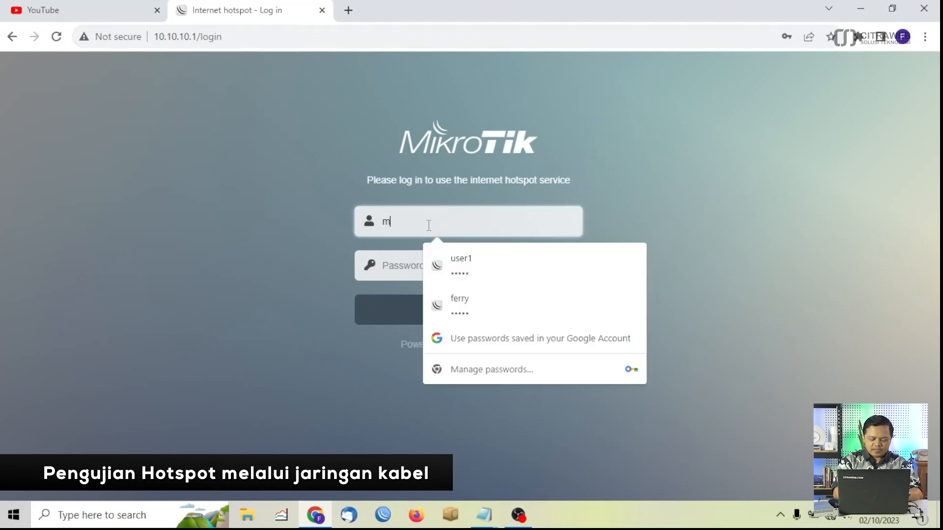
text(ana)
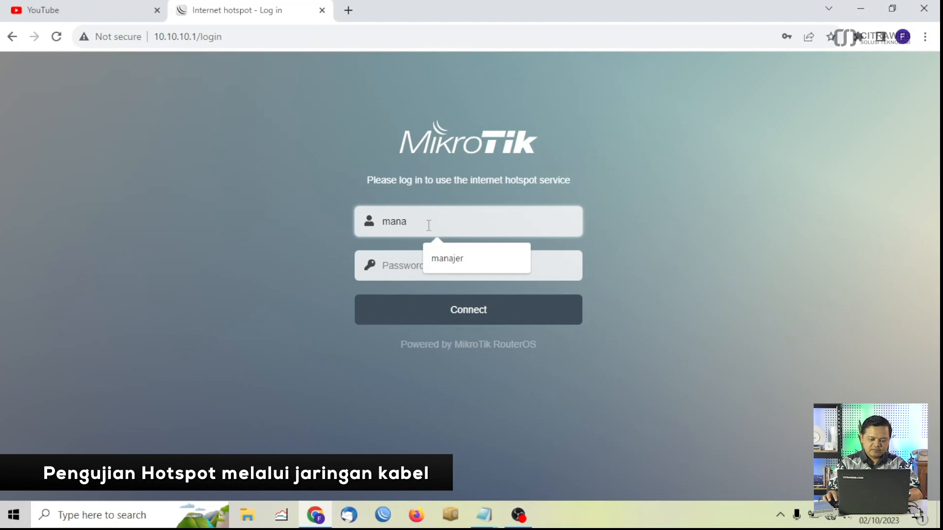
click(471, 261)
click(443, 270)
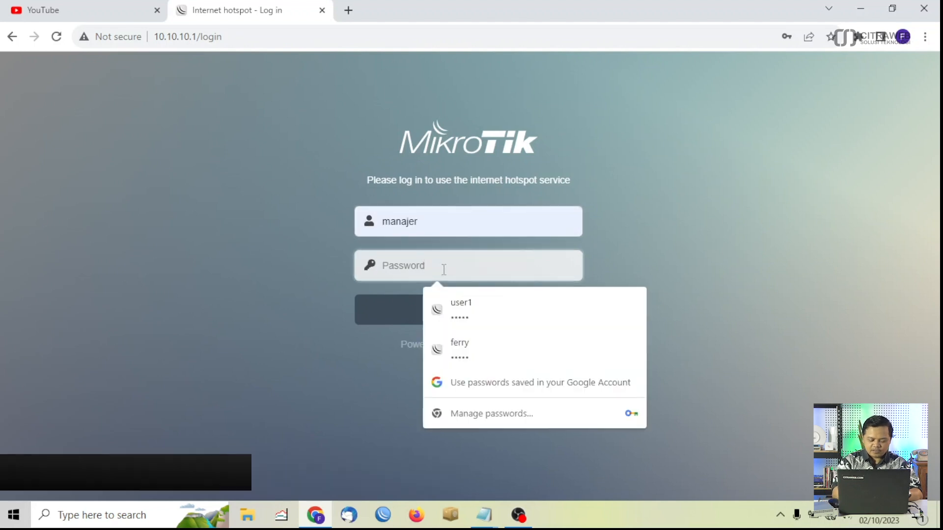
text(manajer)
click(486, 318)
click(605, 230)
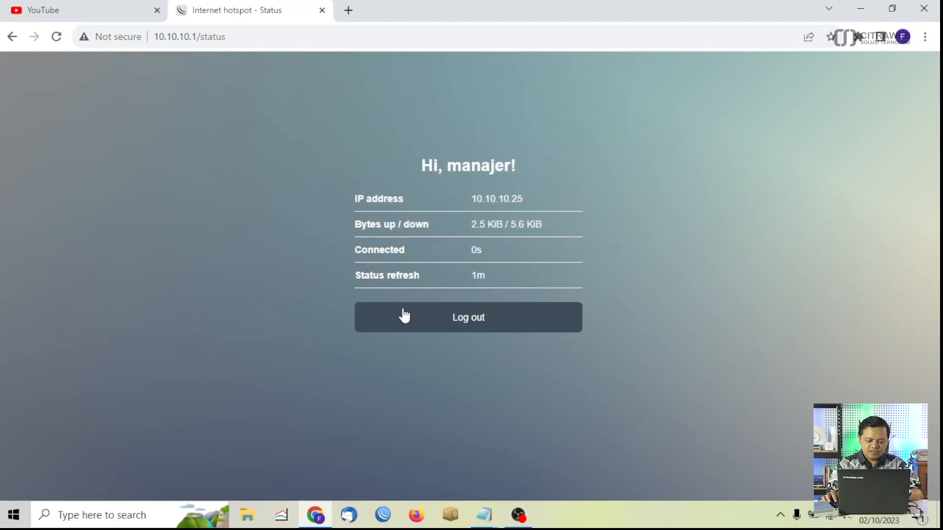
- Run the Fast.com speed test in a new tab (67 Mbps), then return to WinBox
click(349, 11)
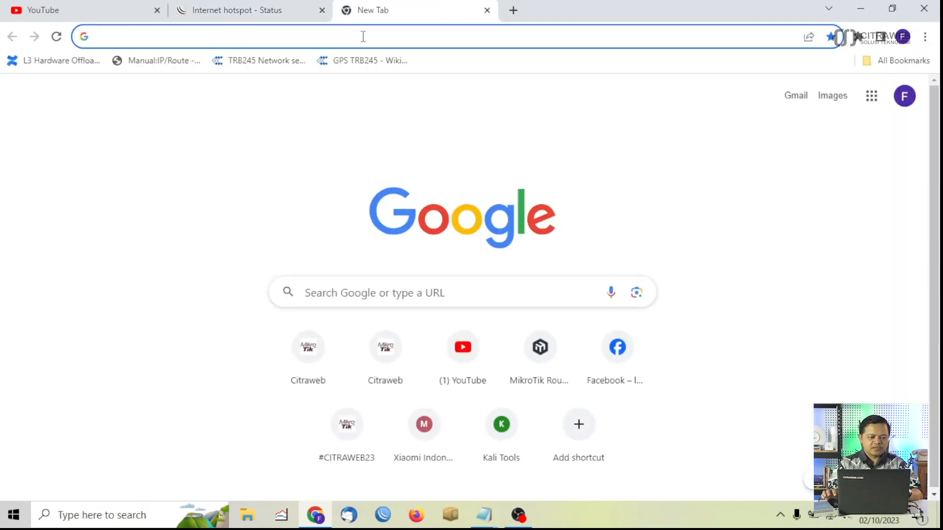
text(fast)
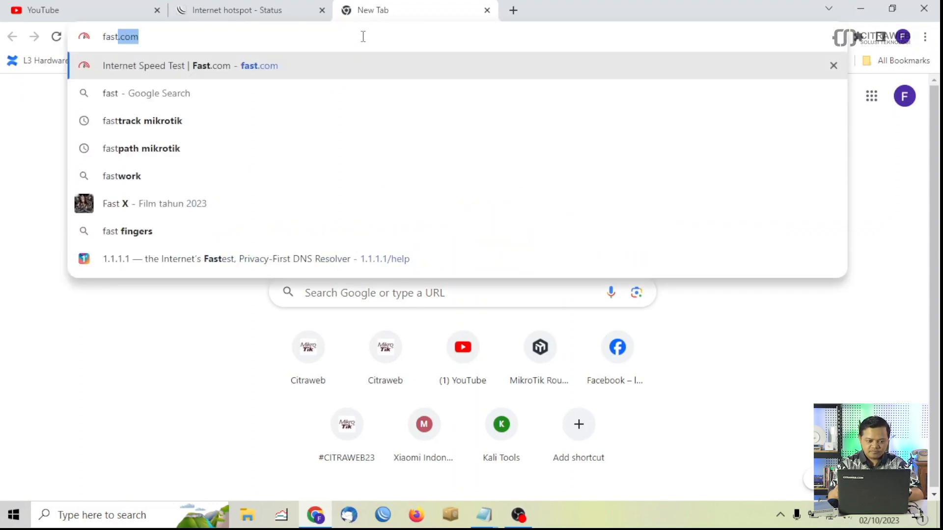
key(Return)
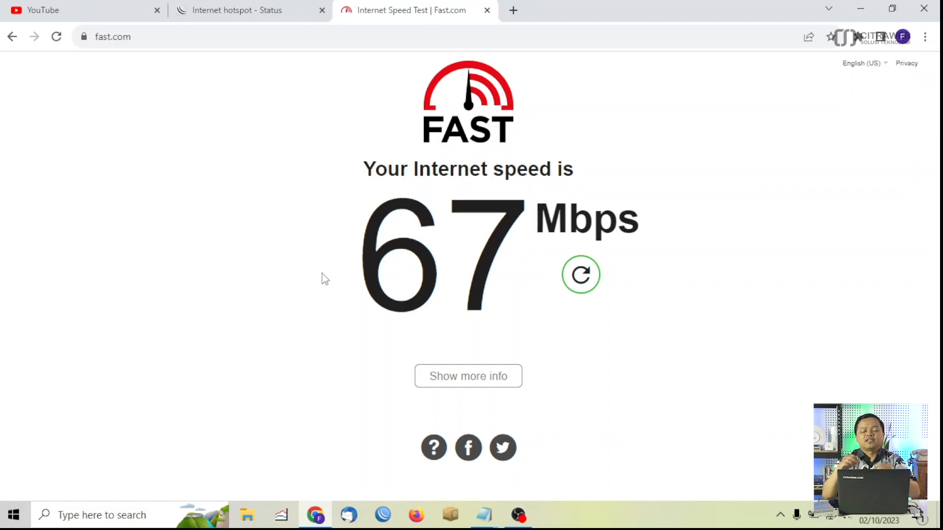
click(383, 516)
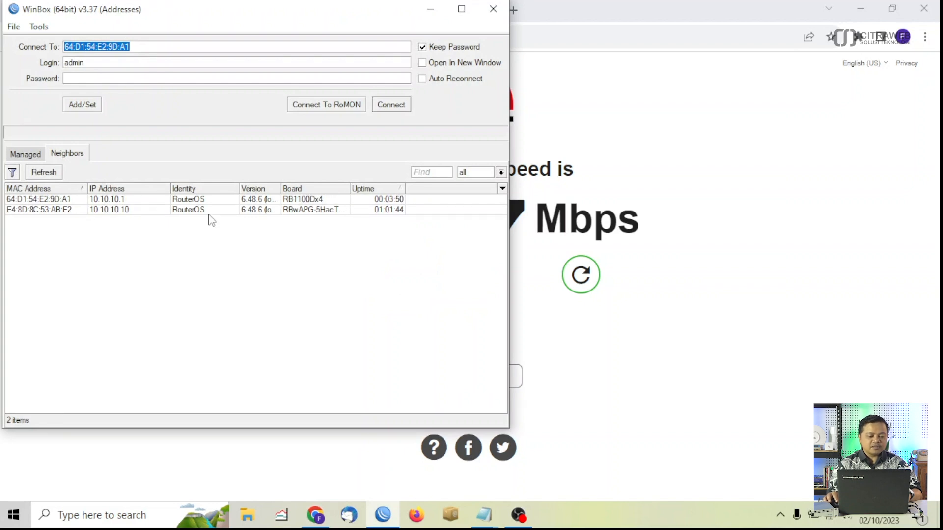
- Reconnect WinBox to the router at 10.10.10.1 and close the hotspot hosts window
click(47, 199)
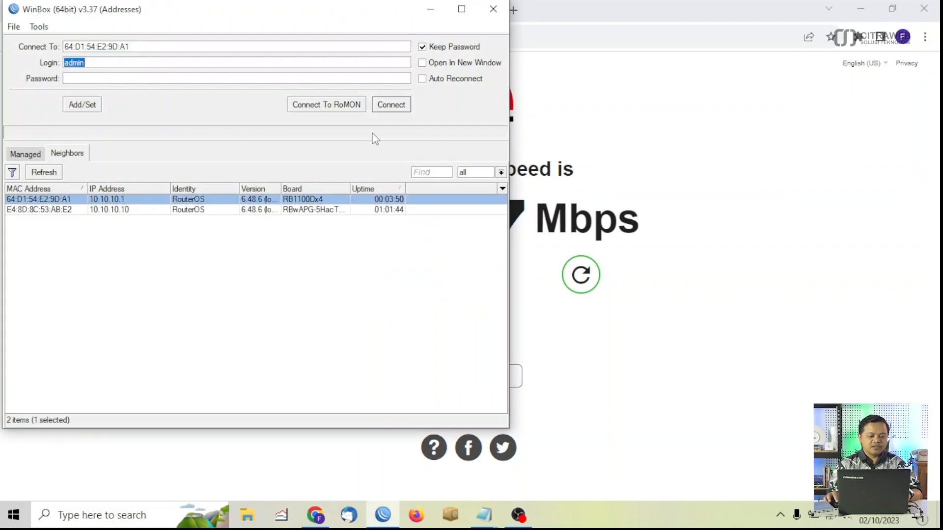
click(391, 105)
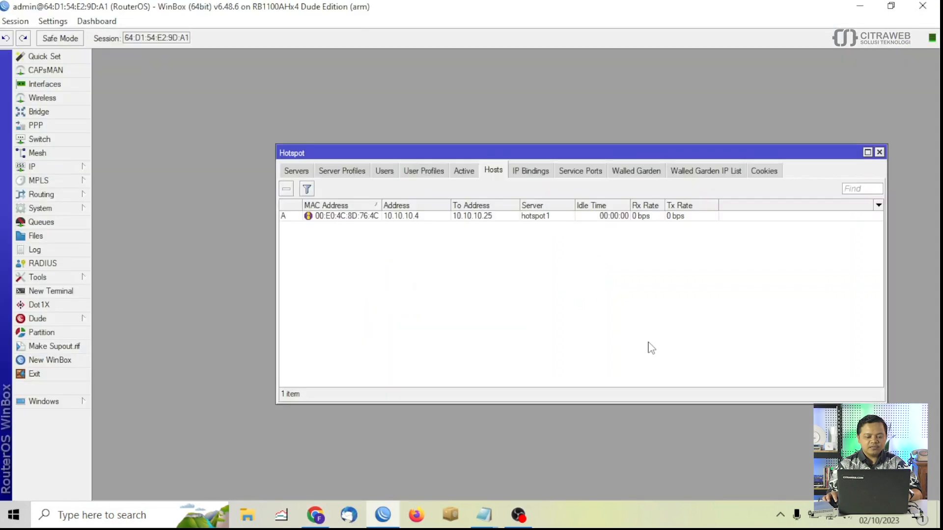
click(879, 153)
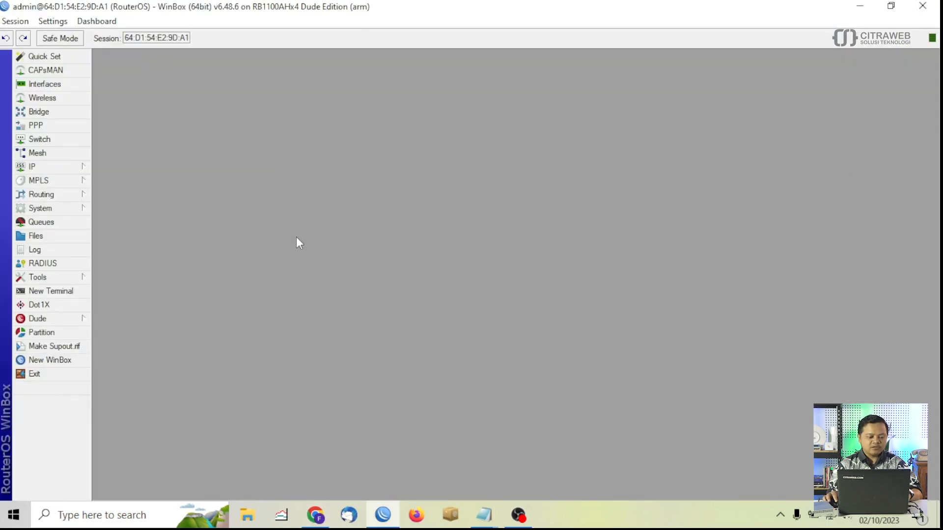
- Open the Queue List and start a new simple queue
click(64, 224)
drag(563, 146, 599, 118)
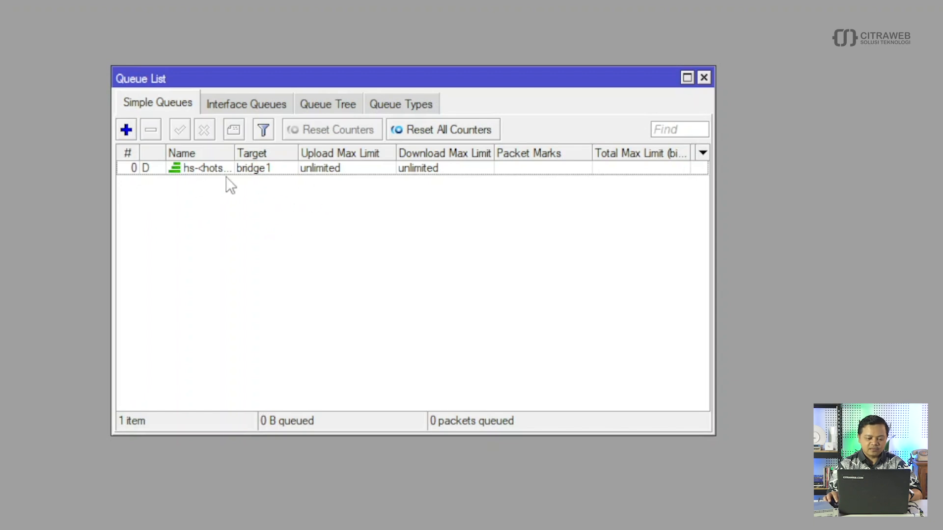
click(239, 170)
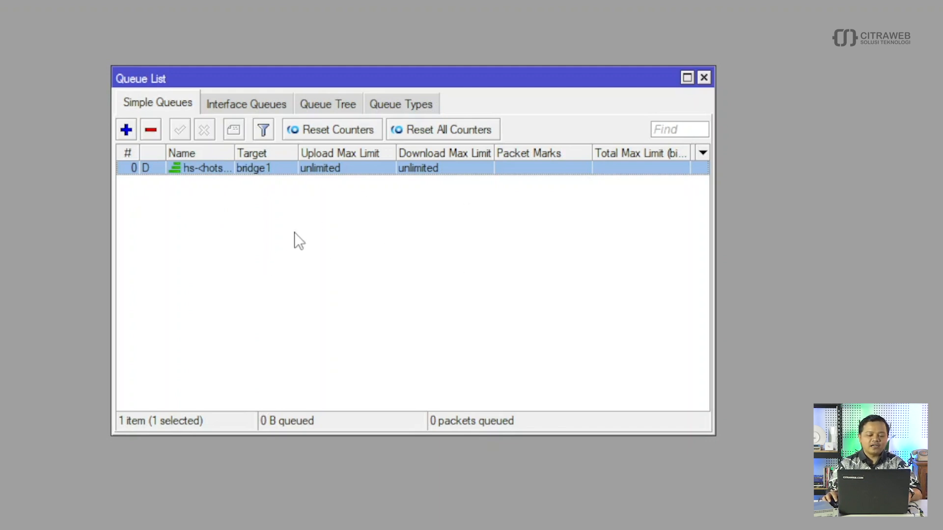
click(266, 253)
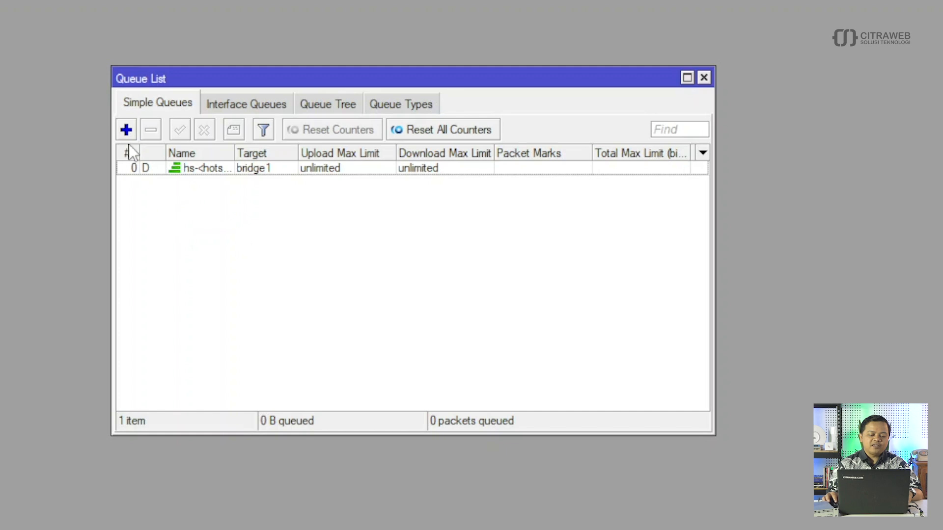
click(126, 132)
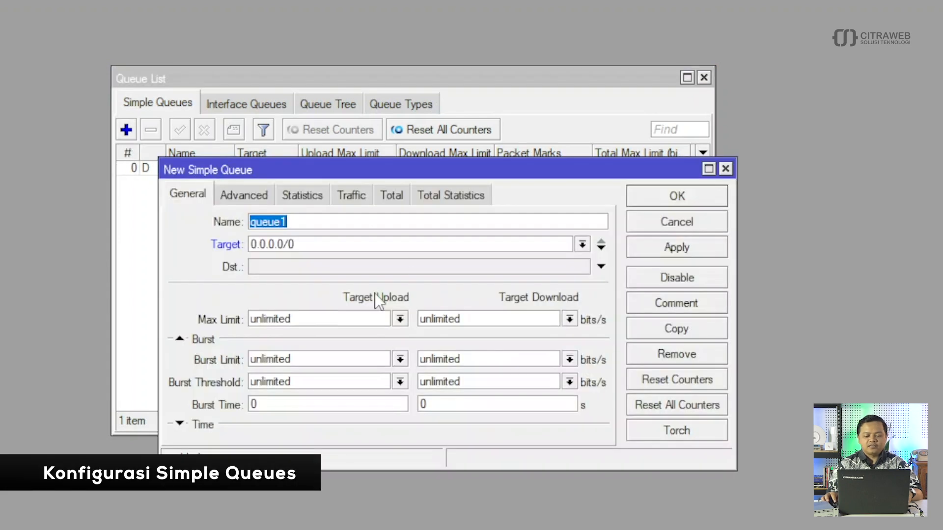
- Name the new simple queue Manajer1, then bring the Notepad pool plan forward
drag(454, 169, 458, 126)
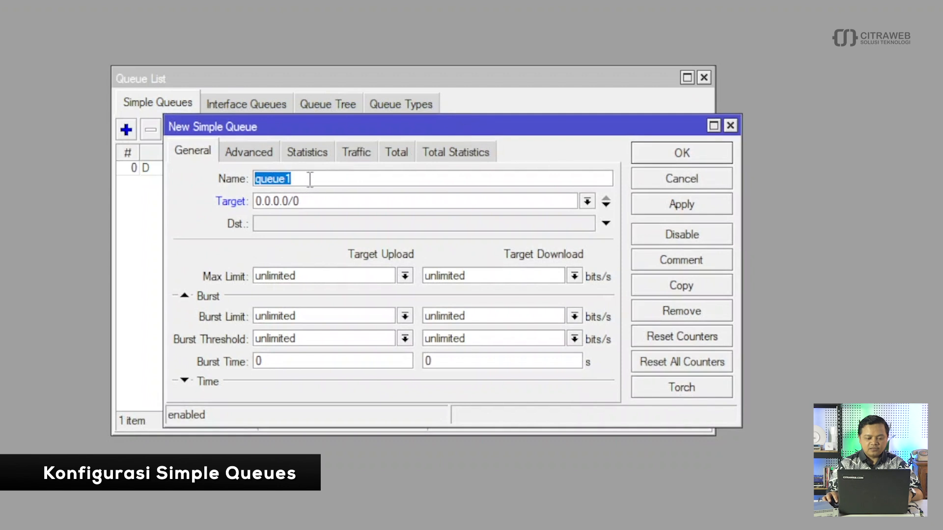
text(Manajer)
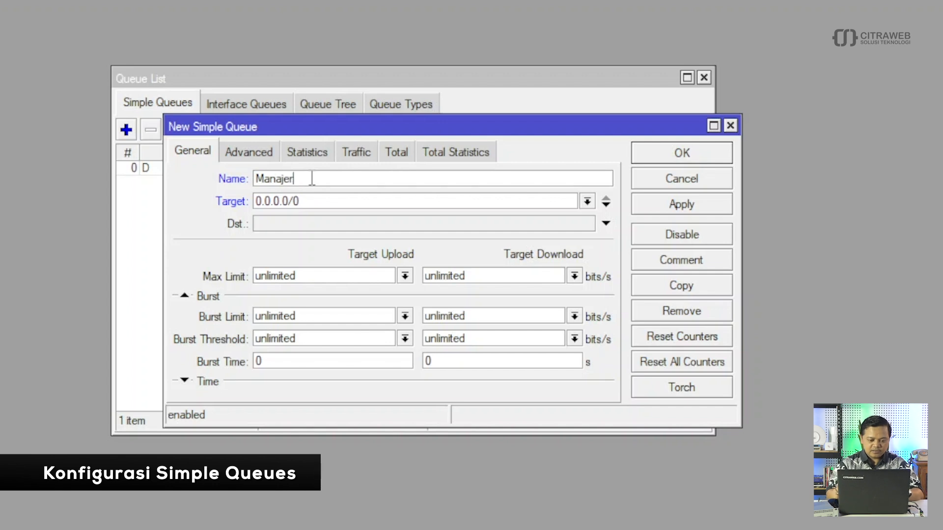
text(1)
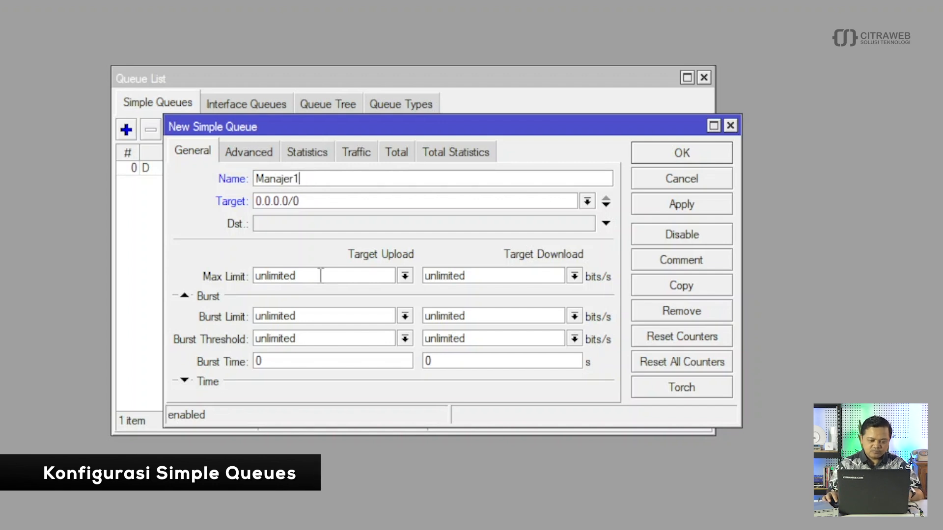
mouse_move(403, 529)
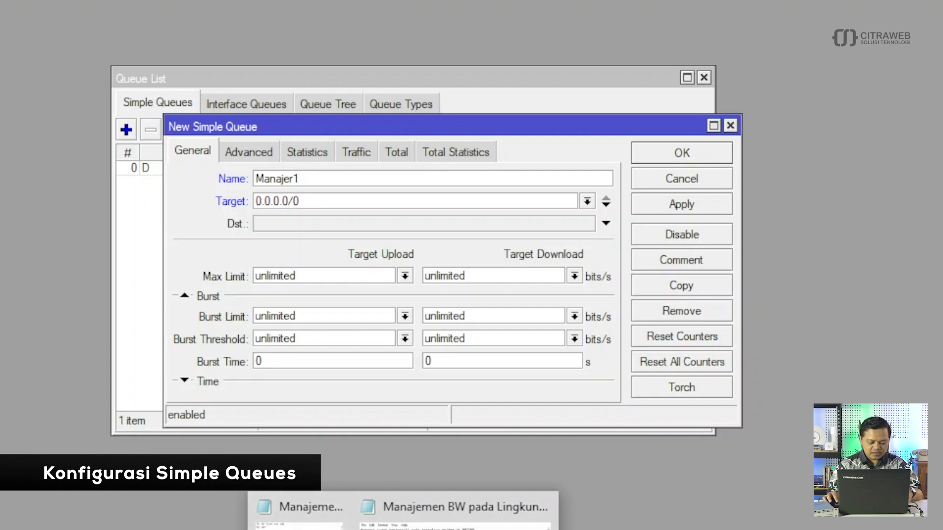
mouse_move(454, 529)
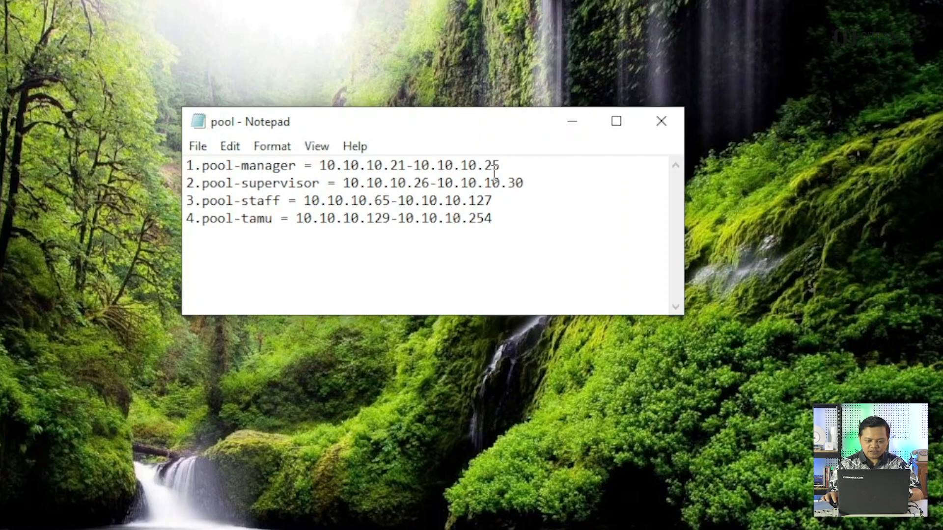
- Copy the address 10.10.10.21 from the Notepad pool plan
drag(406, 166, 323, 167)
right_click(323, 167)
click(364, 227)
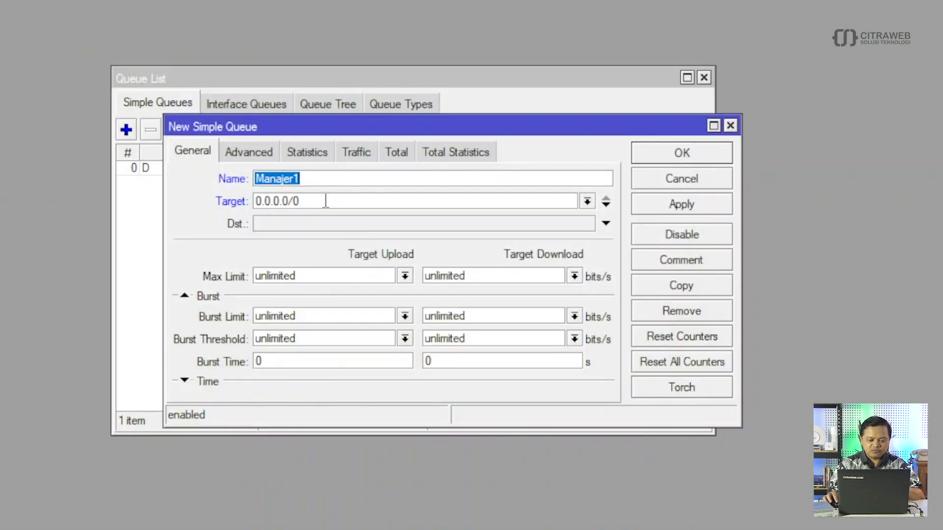
- Set the Manajer1 queue's first target to 10.10.10.21
key(Tab)
key(ctrl+v)
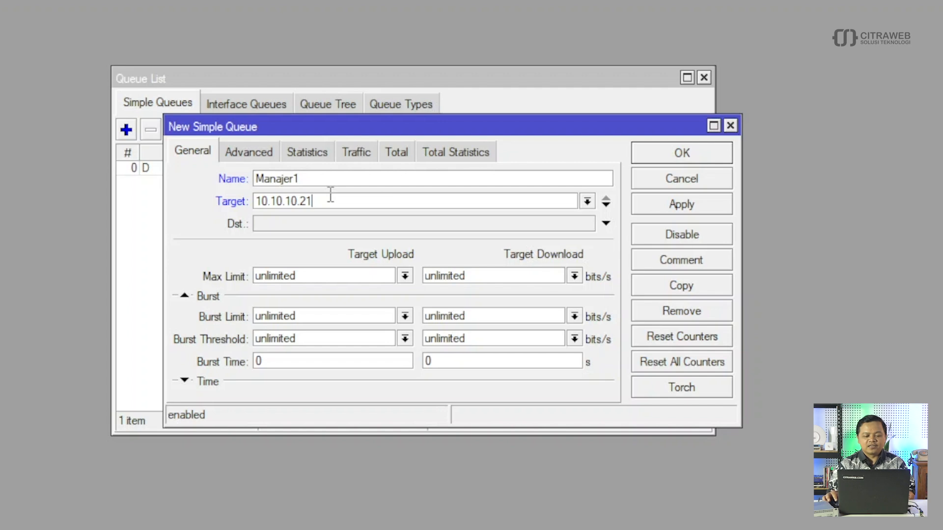
key(BackSpace)
key(BackSpace)
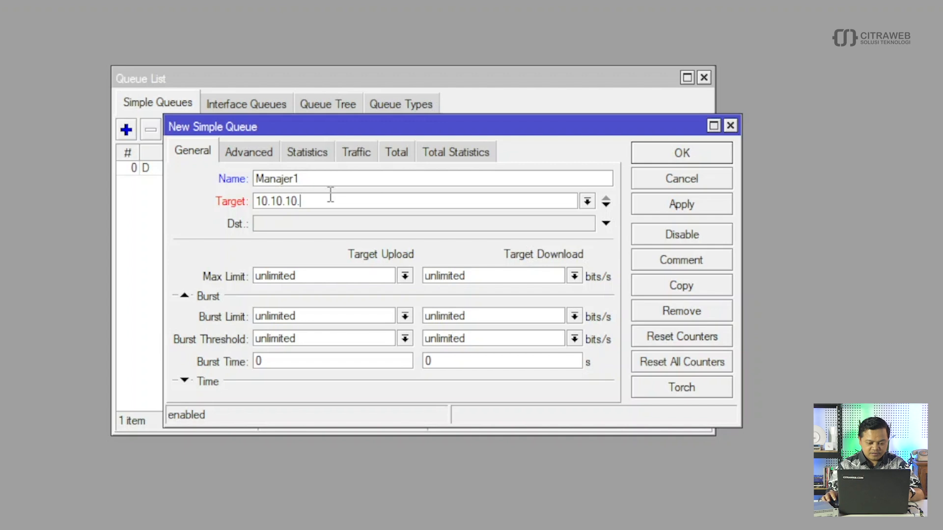
text(21)
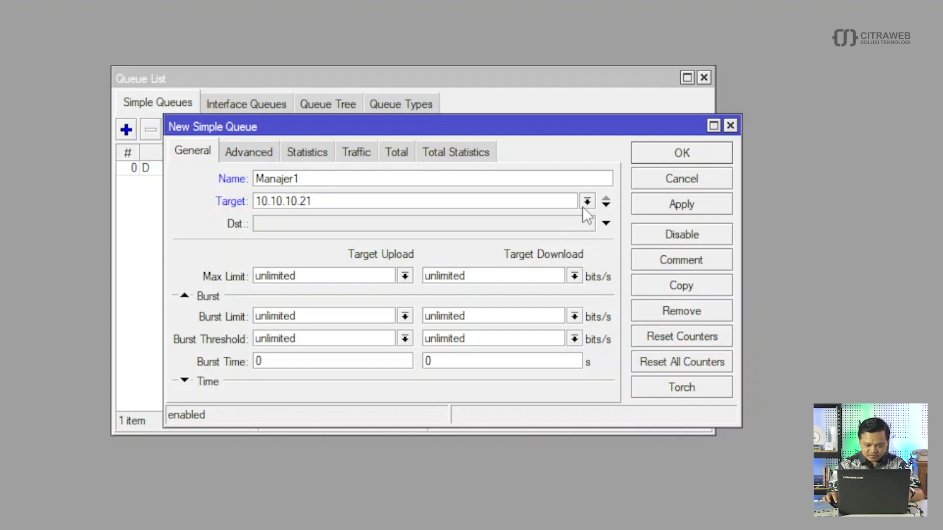
- Add target rows 10.10.10.22, 10.10.10.23, 10.10.10.24 and 10.10.10.25
click(605, 206)
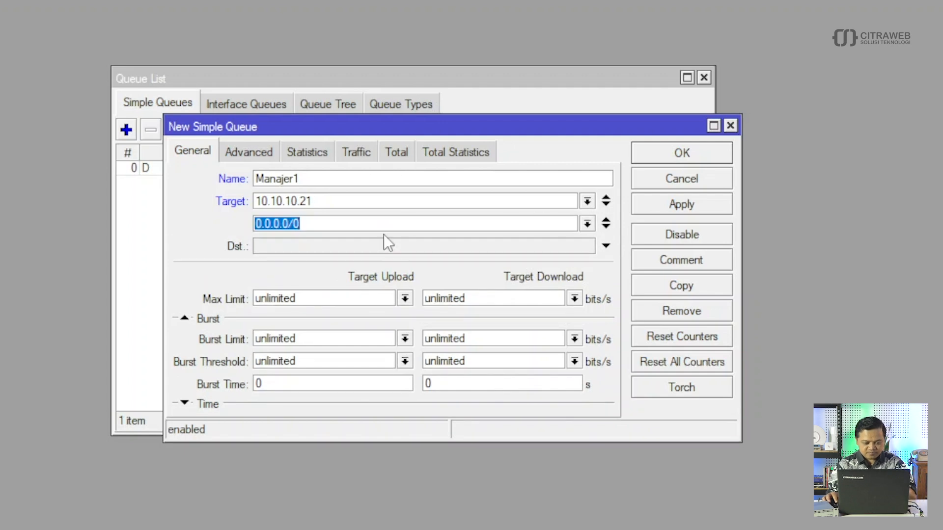
key(ctrl+v)
key(BackSpace)
text(2)
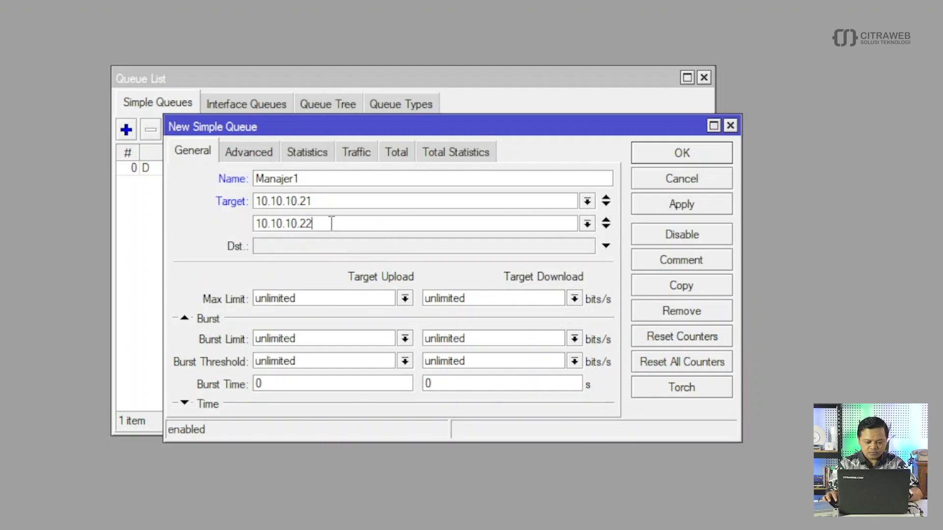
click(605, 227)
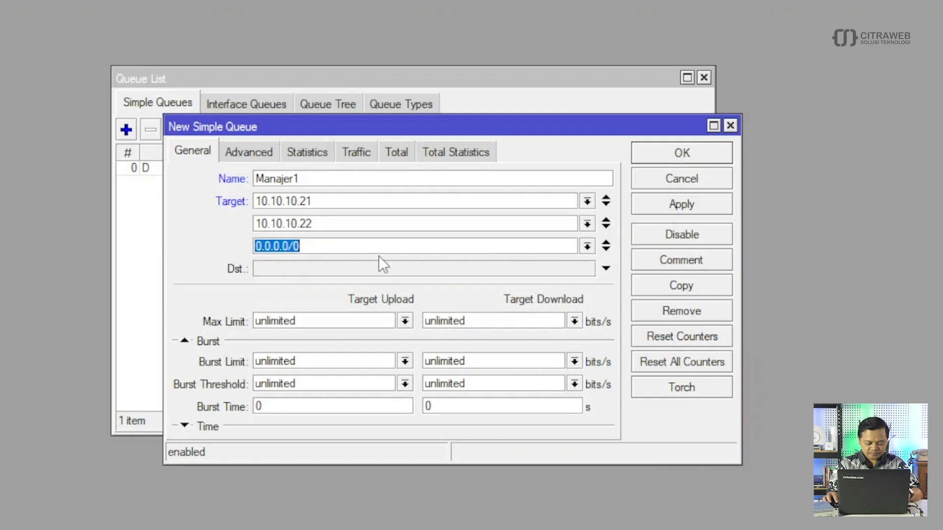
key(ctrl+v)
text(3)
click(606, 250)
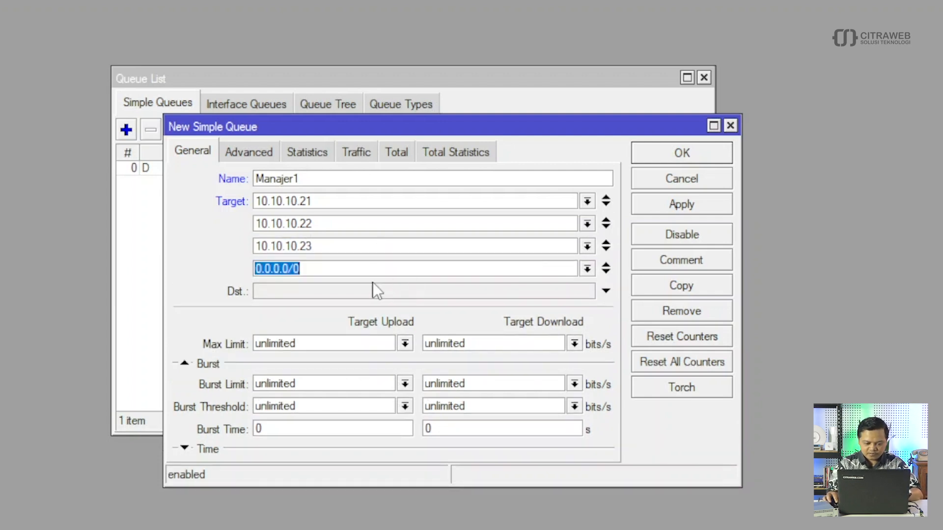
key(ctrl+v)
key(BackSpace)
text(4)
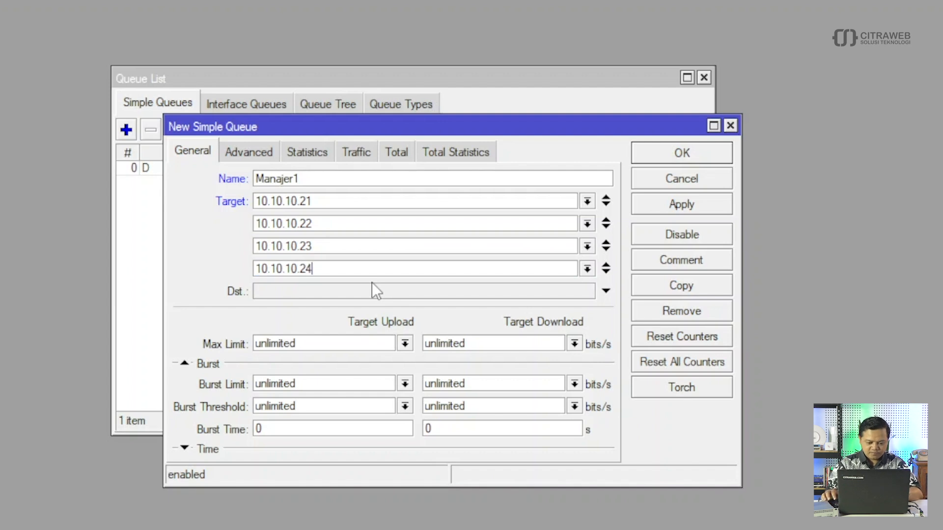
click(606, 268)
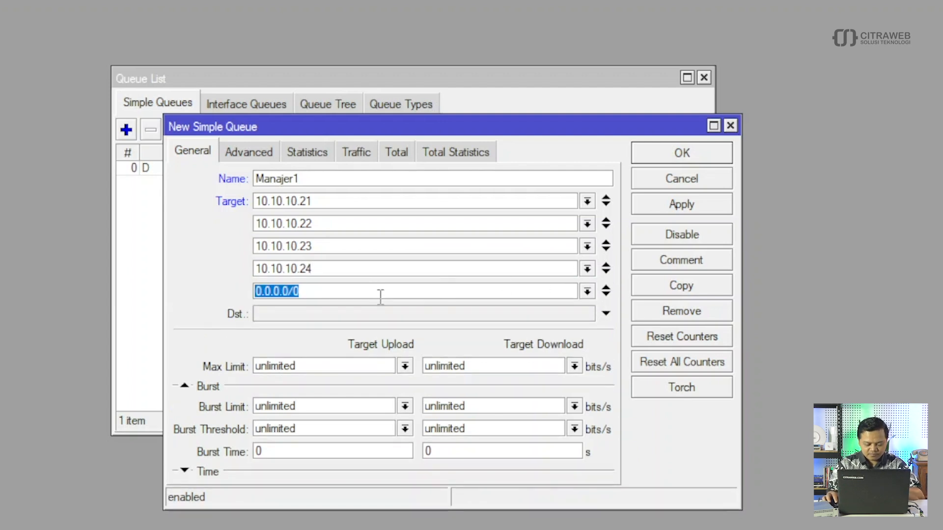
key(ctrl+v)
key(BackSpace)
text(5)
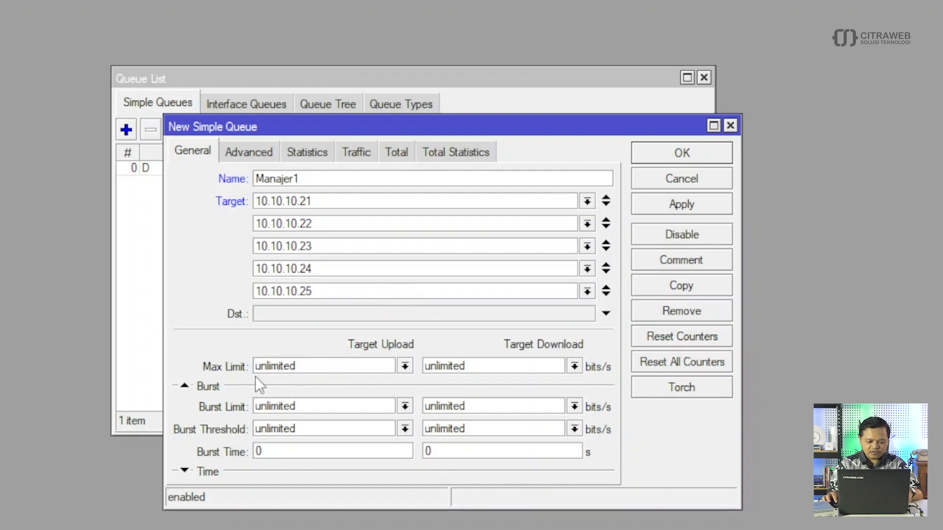
- Set Manajer1's upload and download max limits to 10M
click(405, 367)
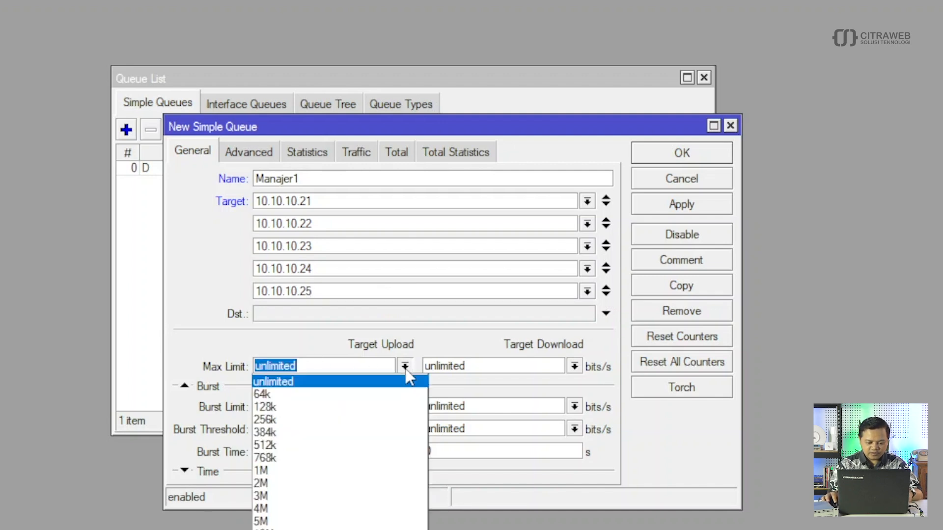
click(294, 528)
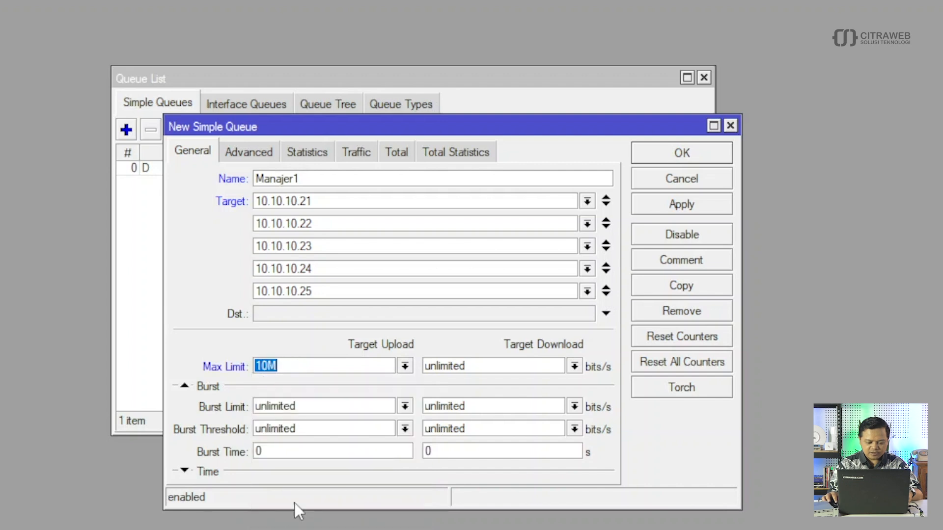
click(574, 367)
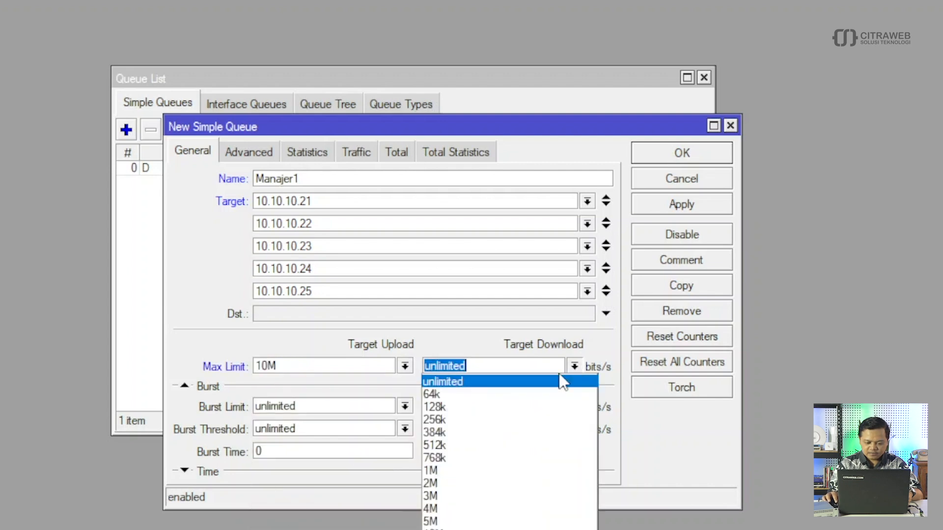
click(442, 528)
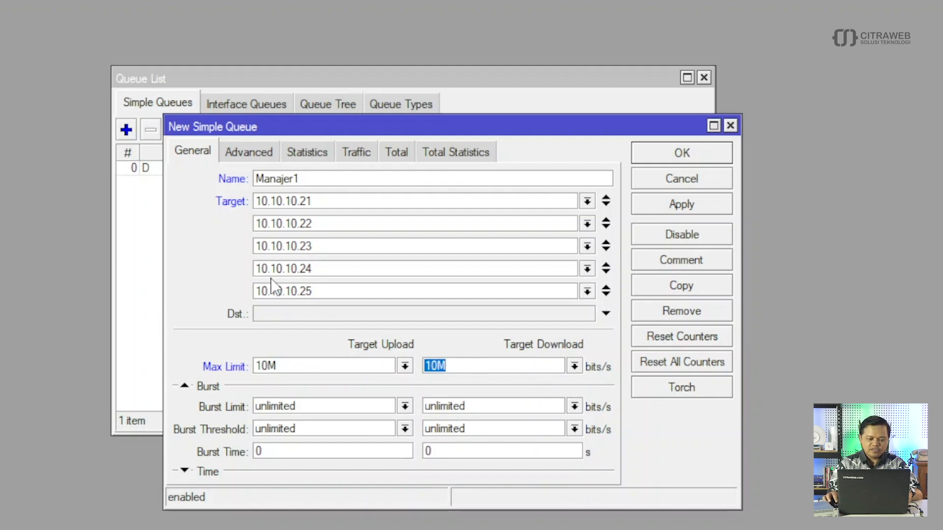
- Set queue types to pcq-upload-default and pcq-download-default, then save the queue
click(244, 155)
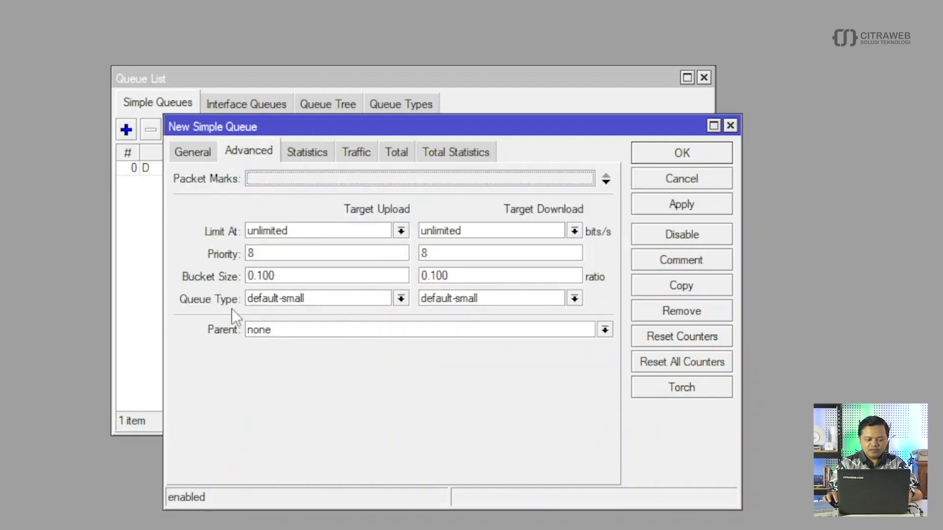
click(401, 299)
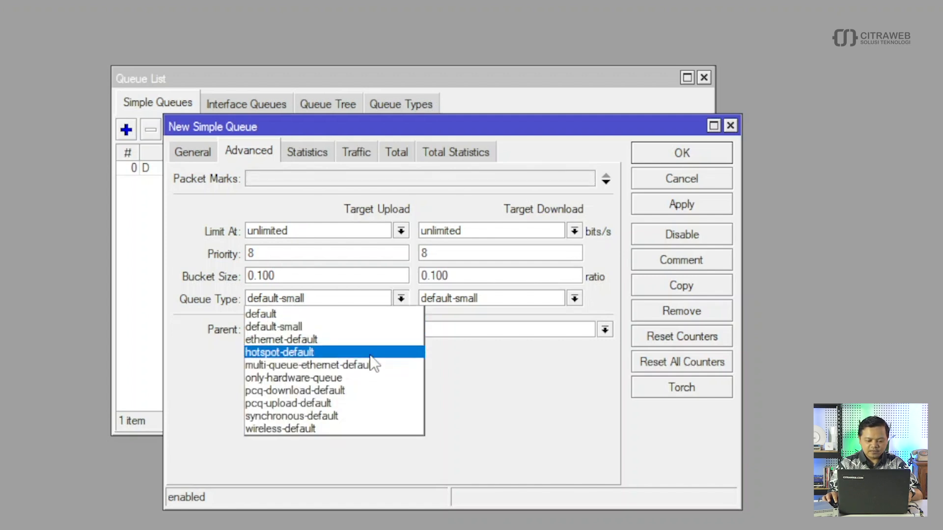
click(358, 405)
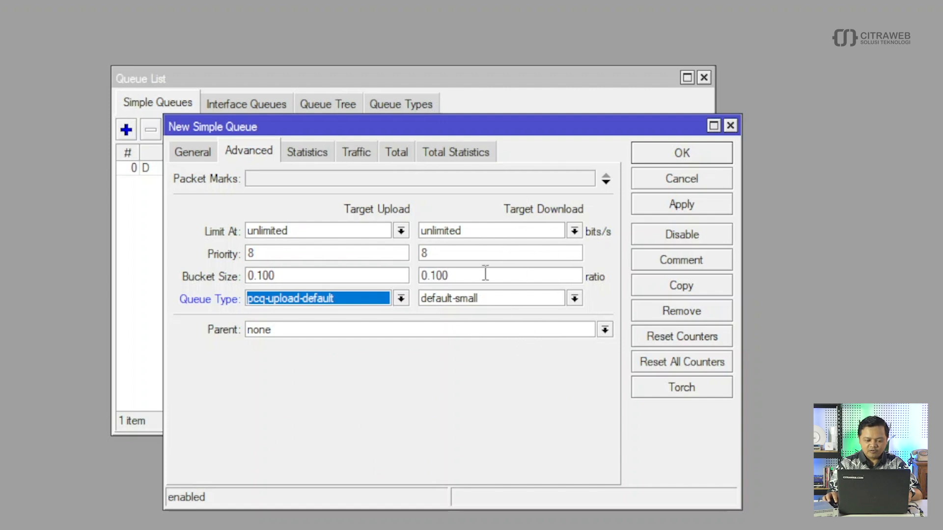
click(568, 300)
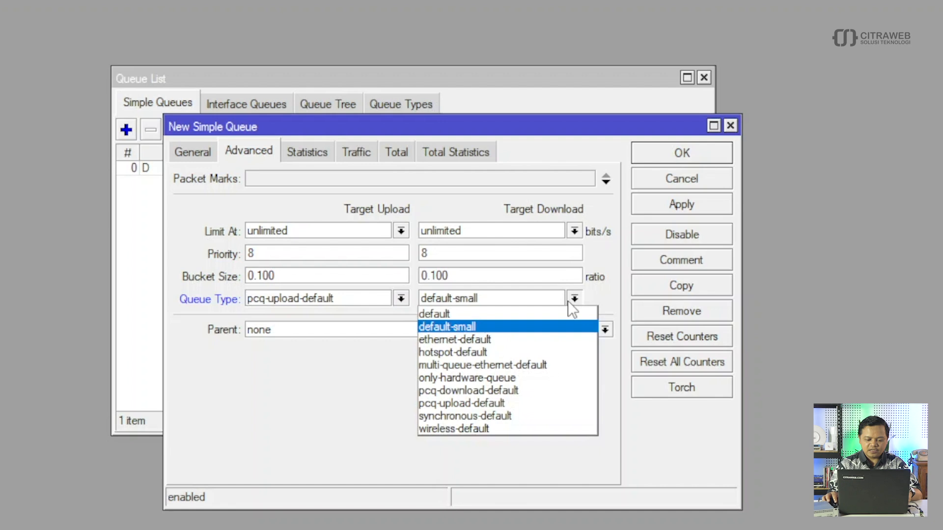
click(525, 391)
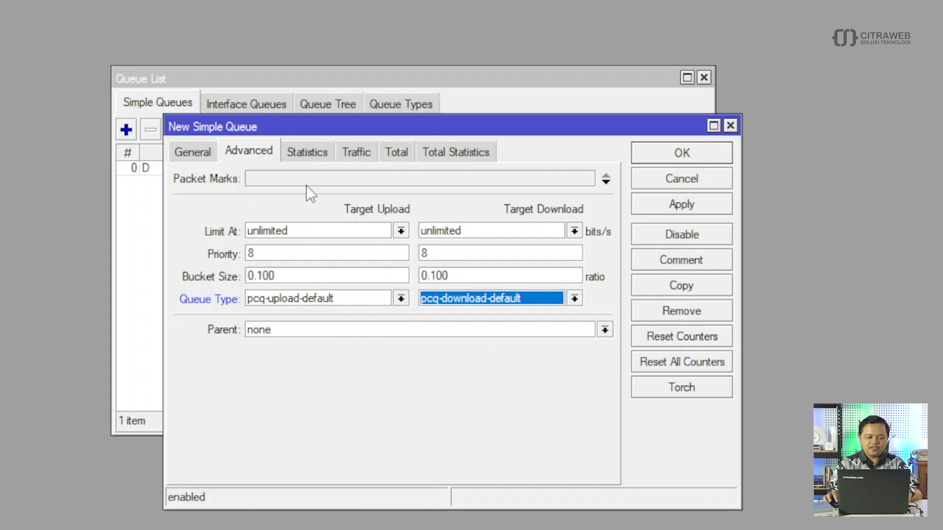
click(193, 149)
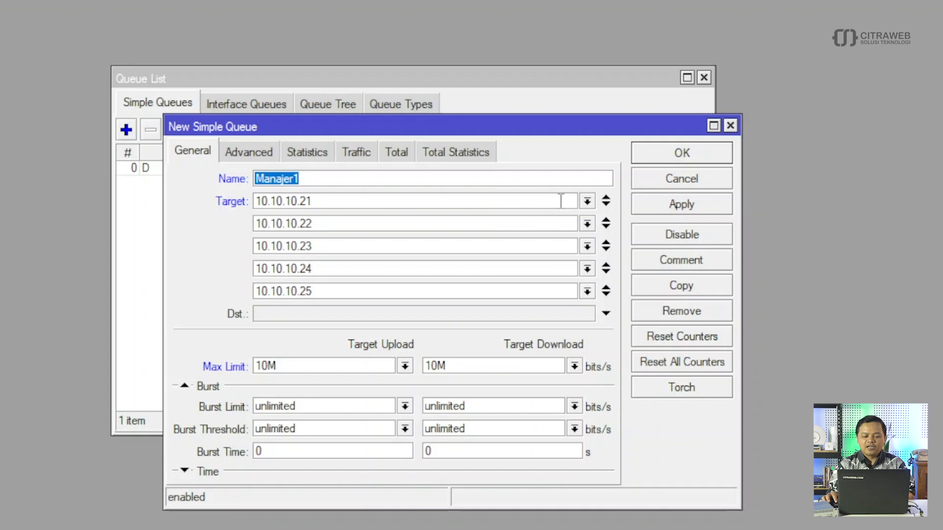
click(673, 158)
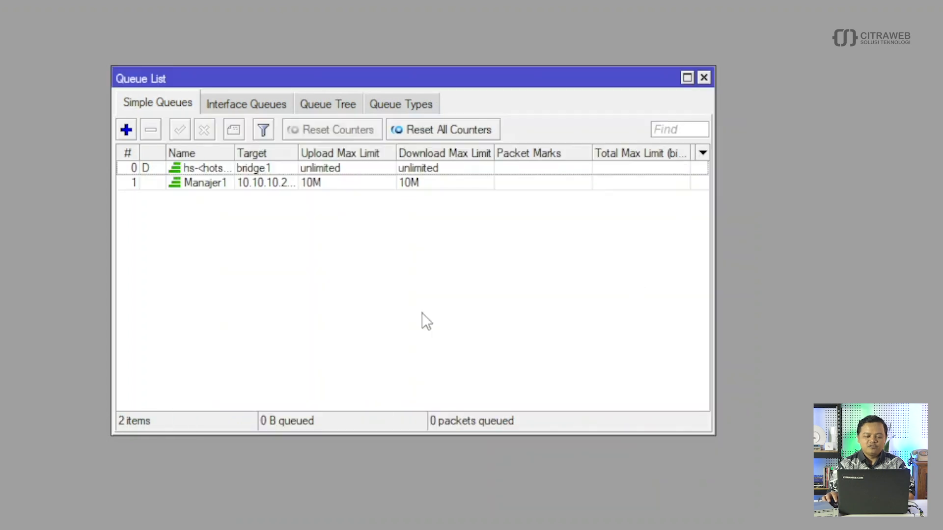
- Start a new simple queue named Supervisor and copy 10.10.10.26 from the pool notes
click(126, 130)
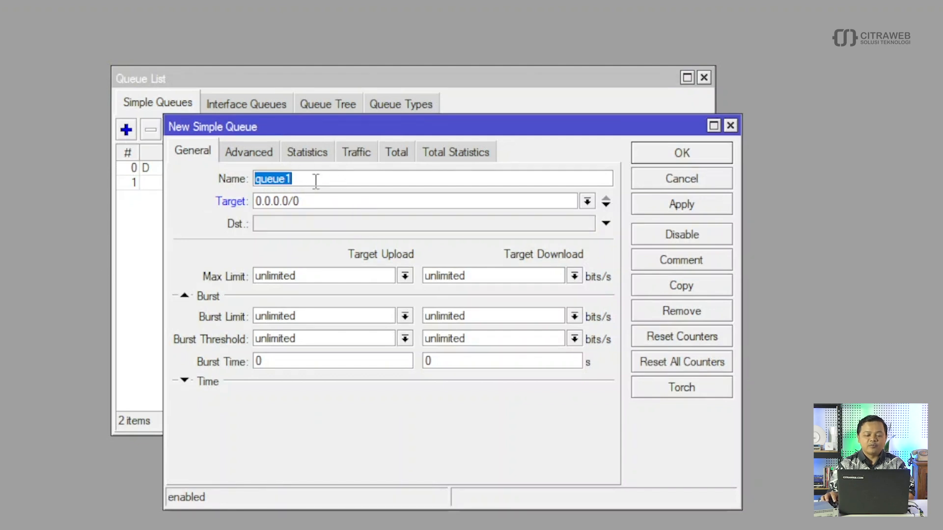
text(Supervisor)
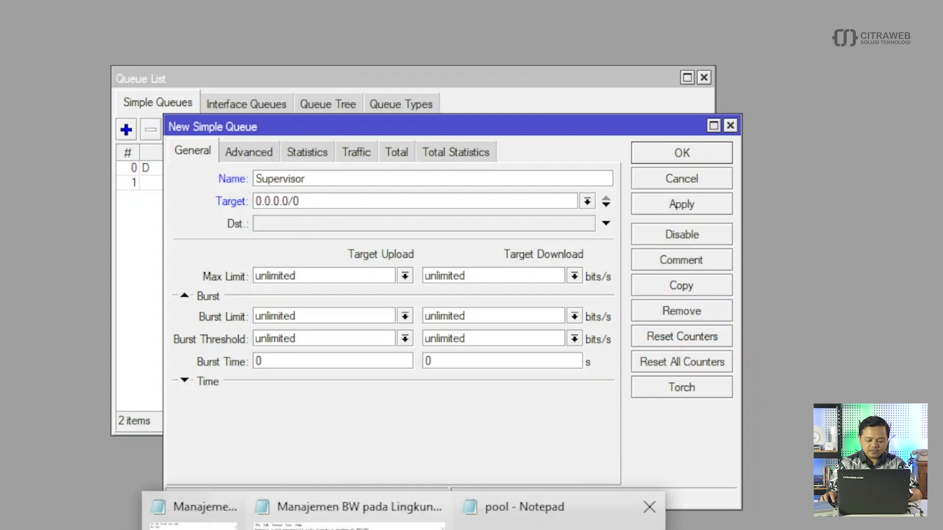
click(579, 506)
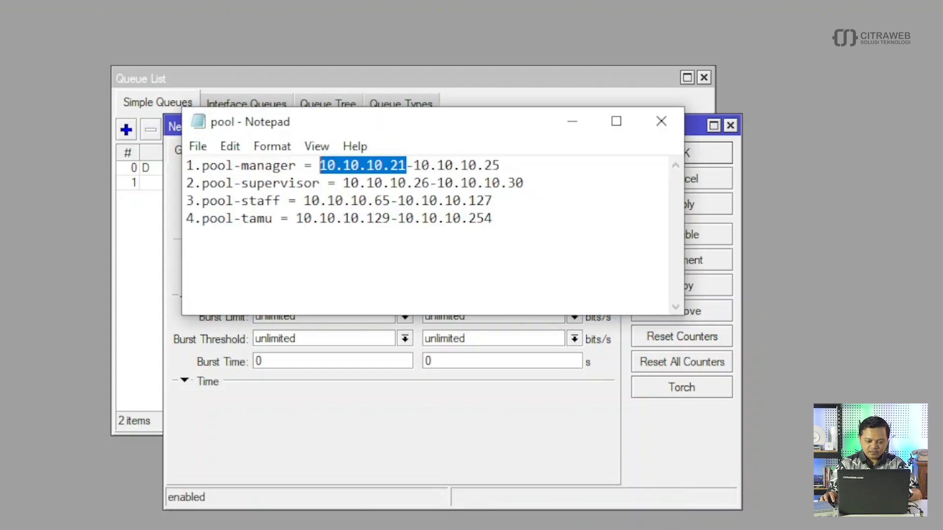
drag(344, 185, 418, 186)
right_click(418, 185)
click(461, 246)
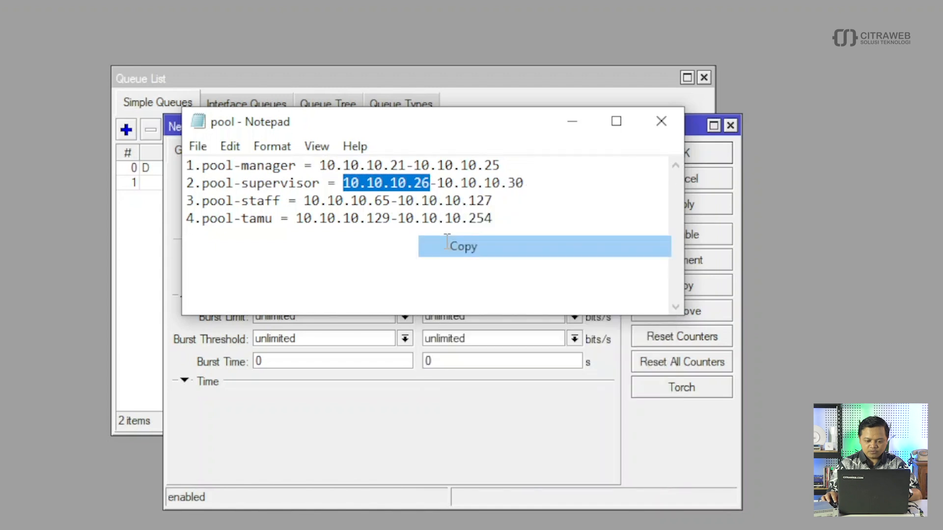
click(334, 454)
- Set the Supervisor queue's targets to 10.10.10.26 and 10.10.10.27
drag(298, 201, 235, 209)
key(ctrl+v)
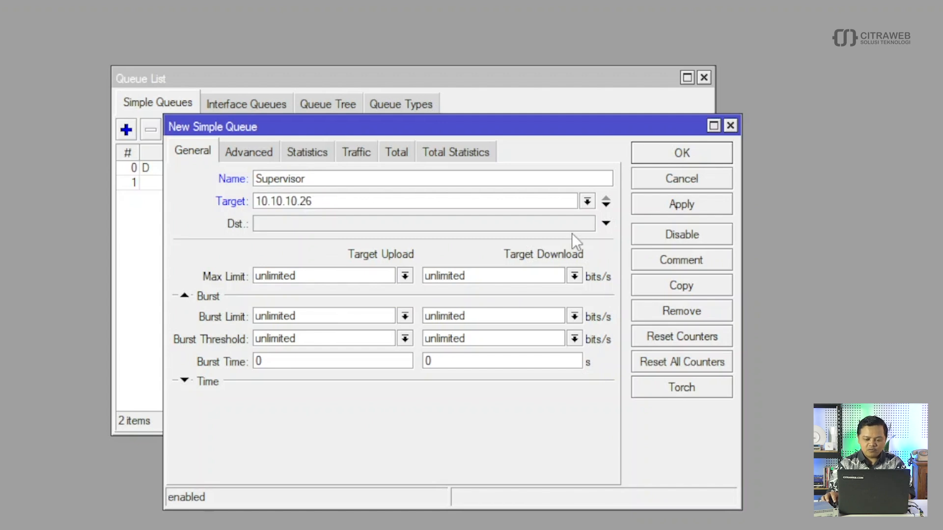
click(606, 205)
key(ctrl+v)
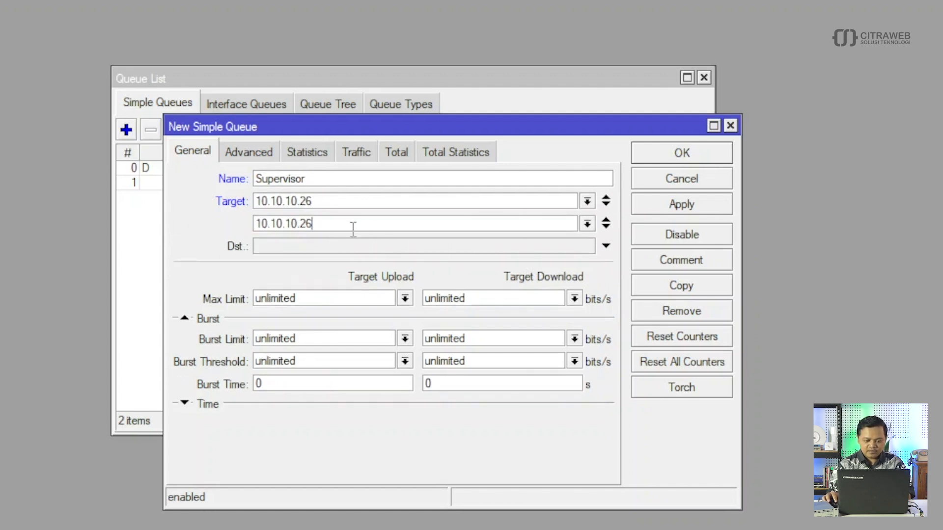
text(7)
- Add target rows 10.10.10.28, 10.10.10.29 and 10.10.10.30
click(606, 227)
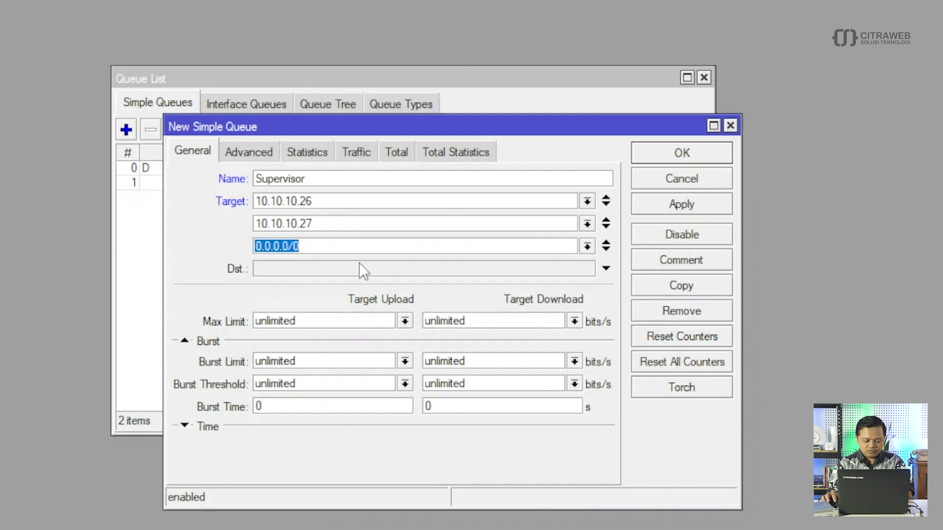
key(ctrl+v)
key(BackSpace)
text(8)
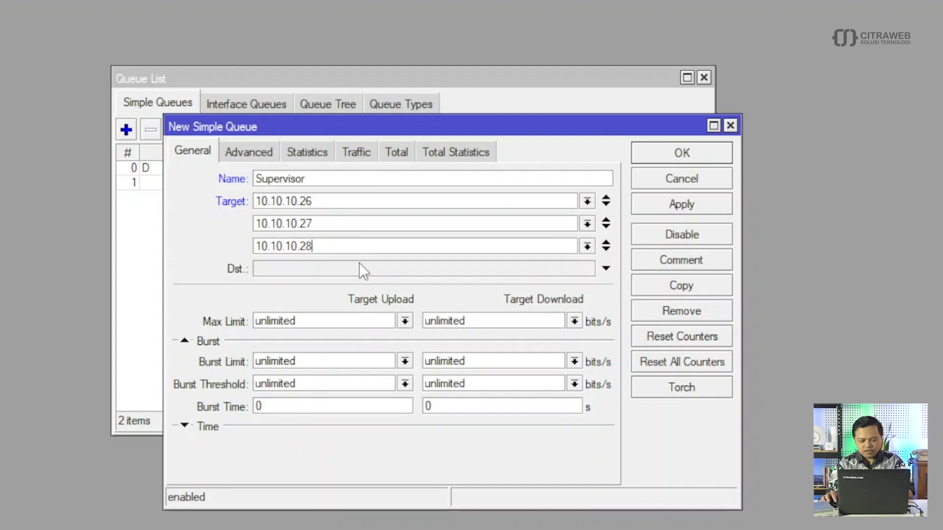
click(606, 248)
key(ctrl+v)
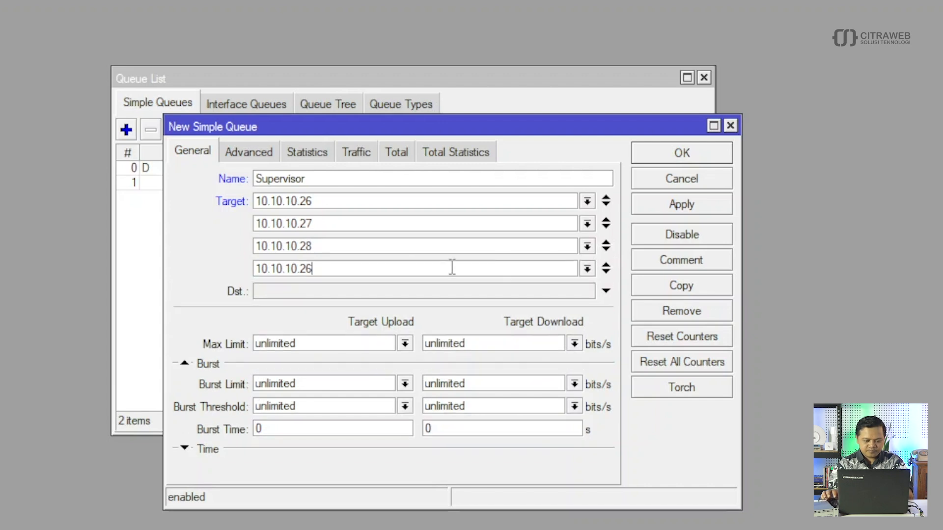
key(BackSpace)
text(9)
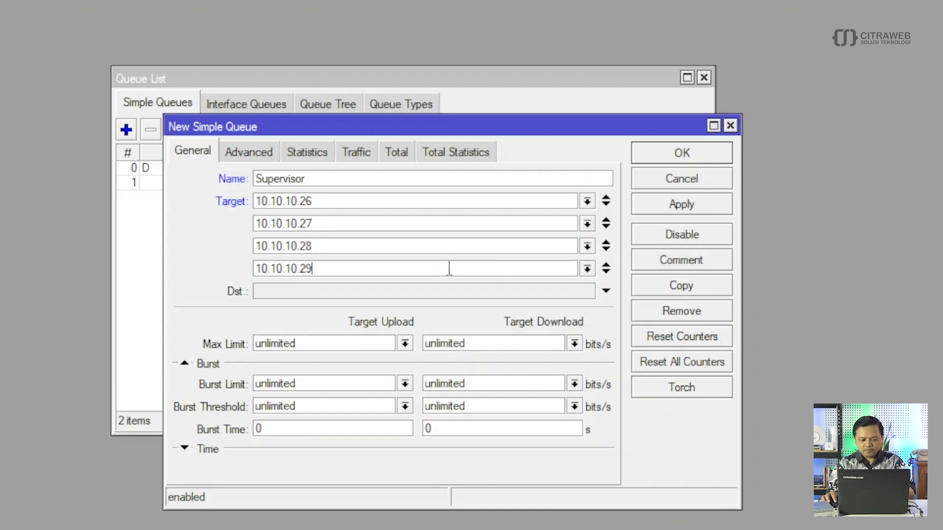
click(606, 270)
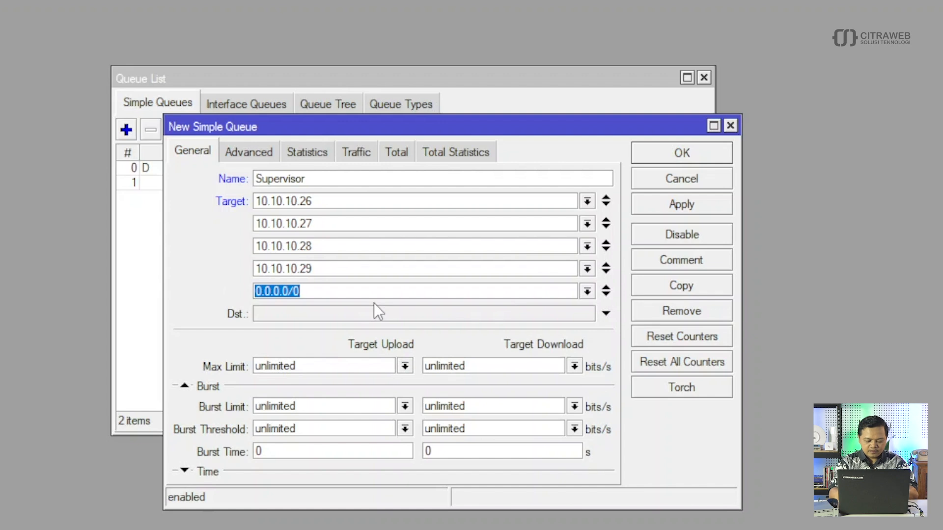
key(ctrl+v)
key(BackSpace)
key(BackSpace)
text(30)
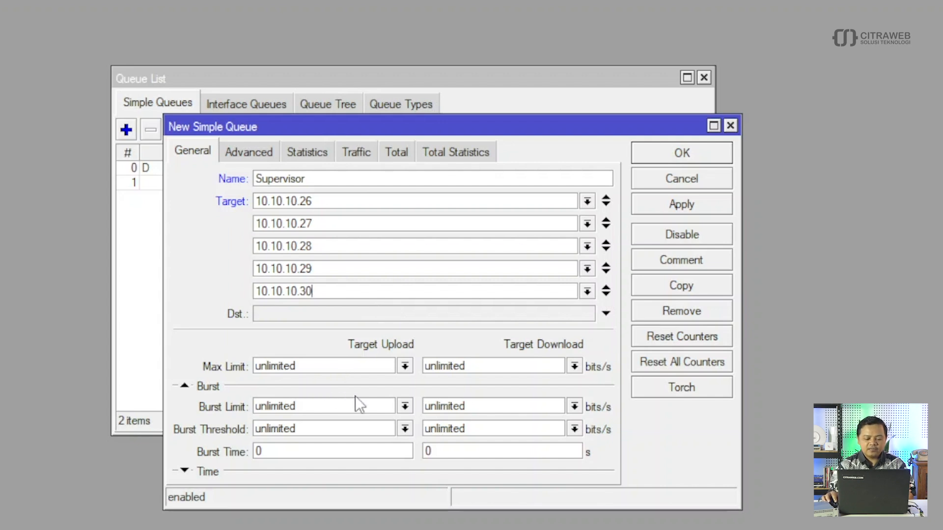
- Set the Supervisor queue's upload and download max limits to 8M
click(405, 366)
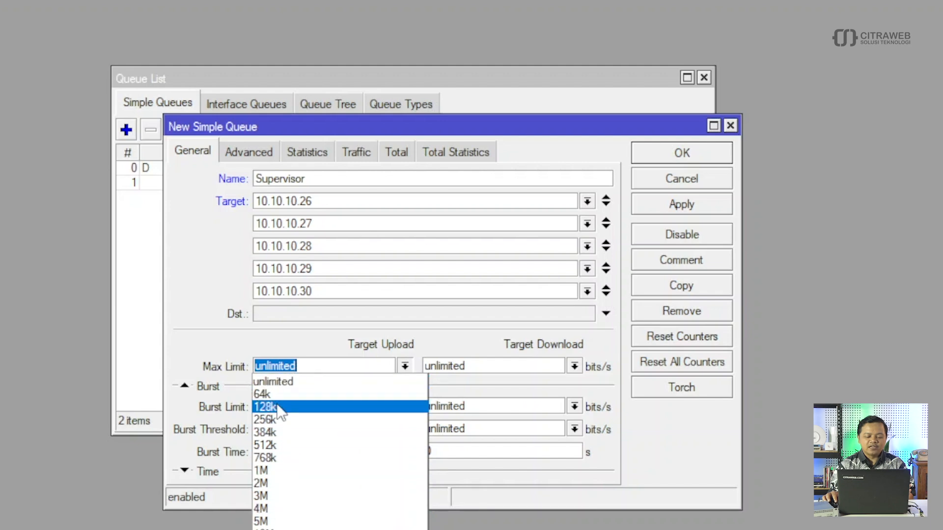
click(308, 366)
text(8M)
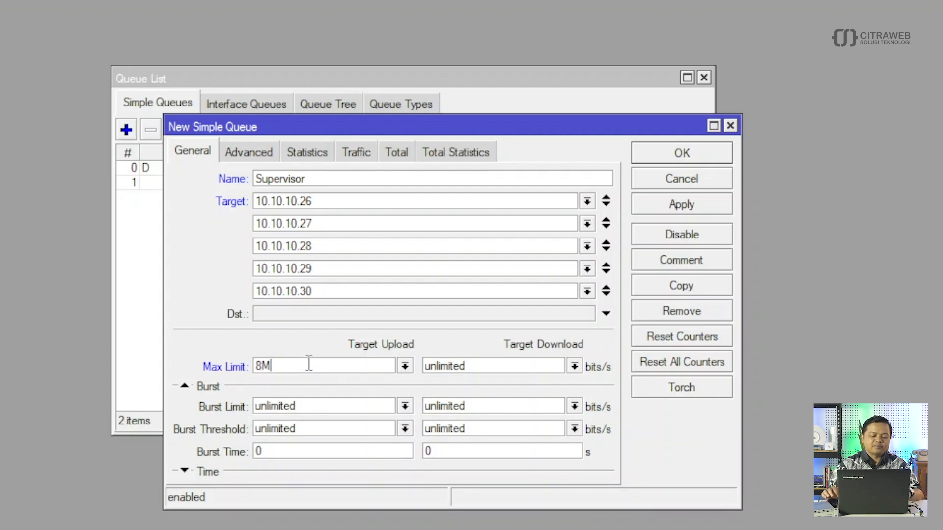
click(574, 365)
click(458, 365)
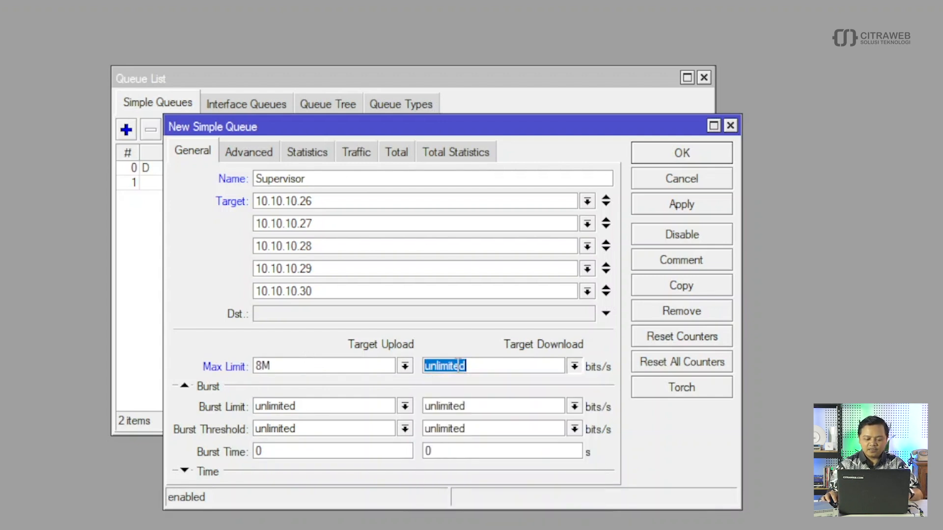
text(8M)
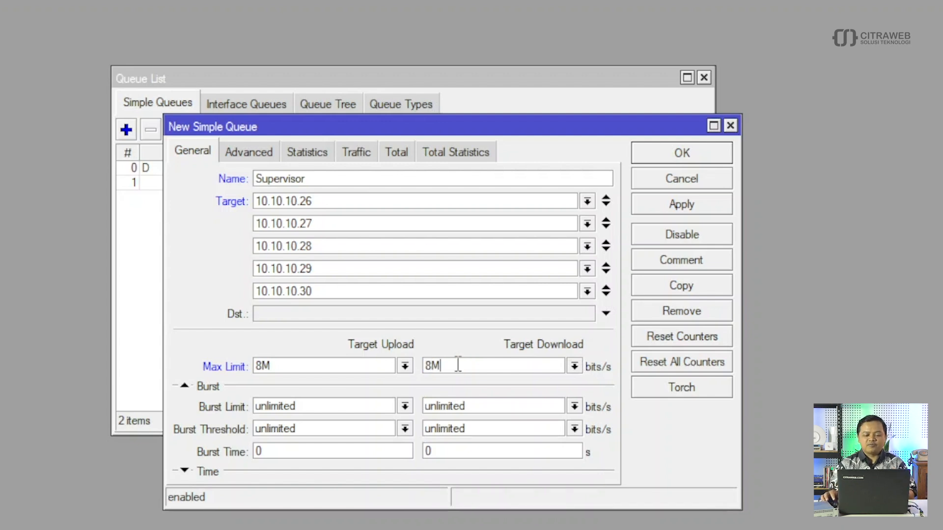
- Choose pcq-upload-default and pcq-download-default queue types on Advanced, then save the queue
click(251, 153)
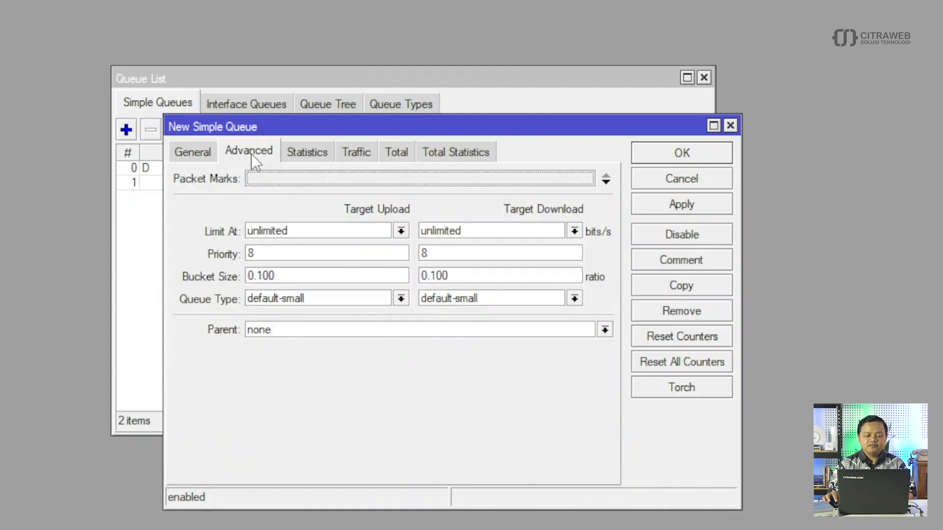
click(401, 299)
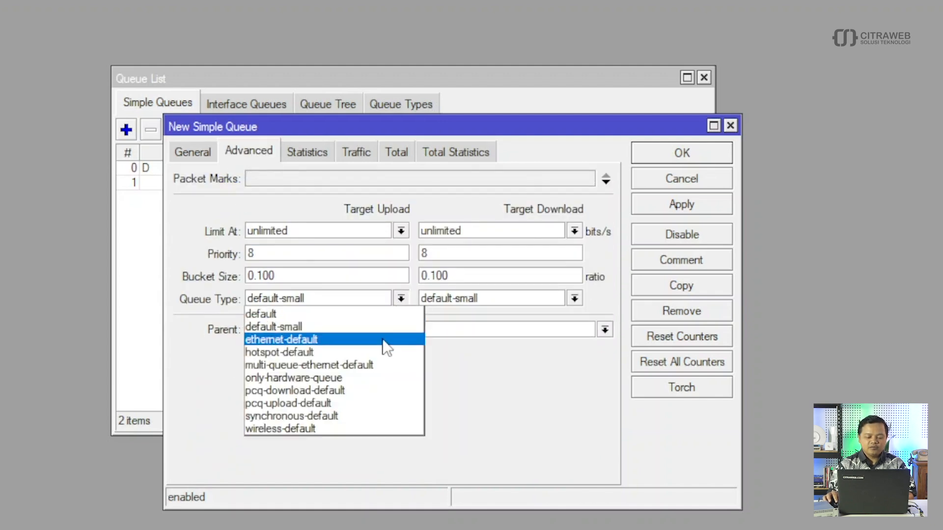
click(361, 403)
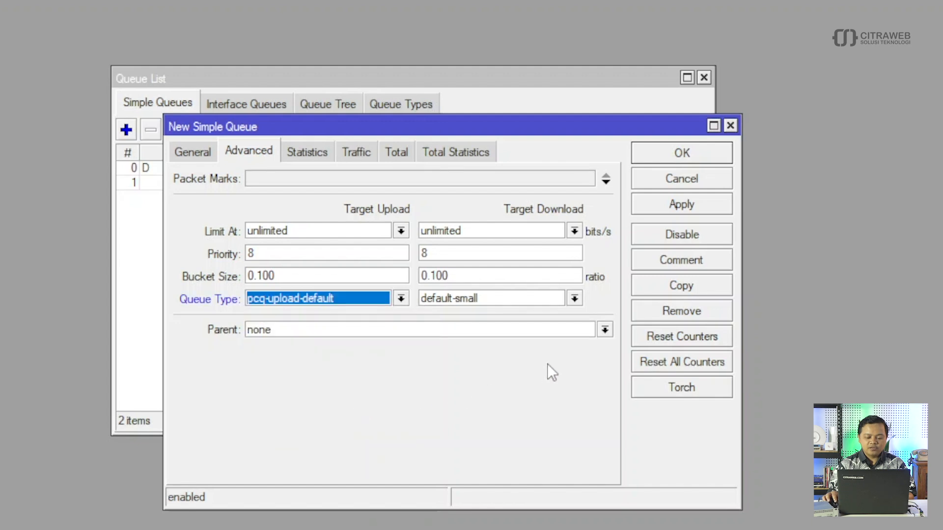
click(574, 299)
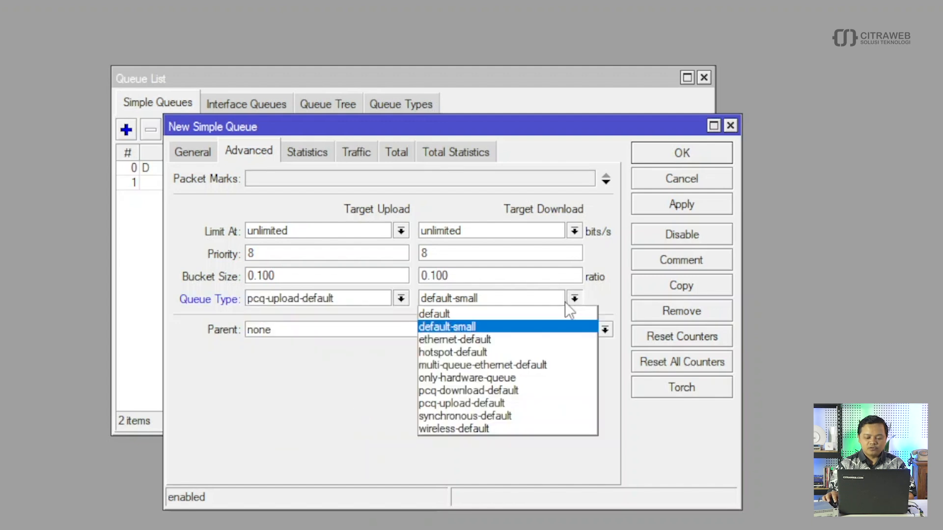
click(505, 391)
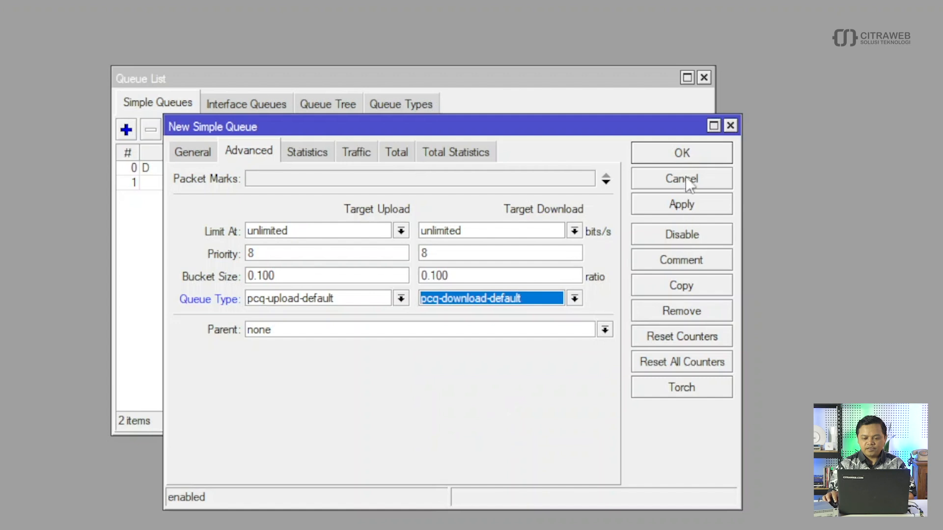
click(683, 157)
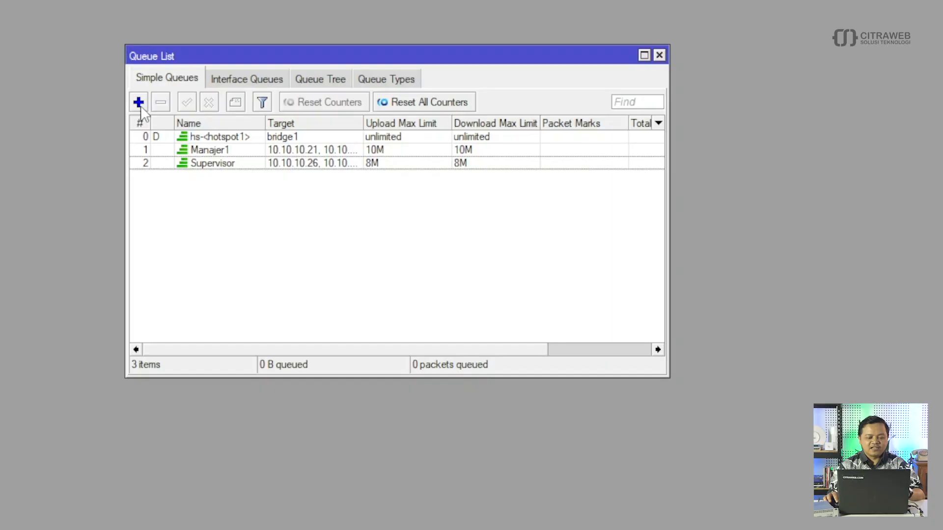
- Add a new simple queue from the three-item Simple Queues list
click(139, 103)
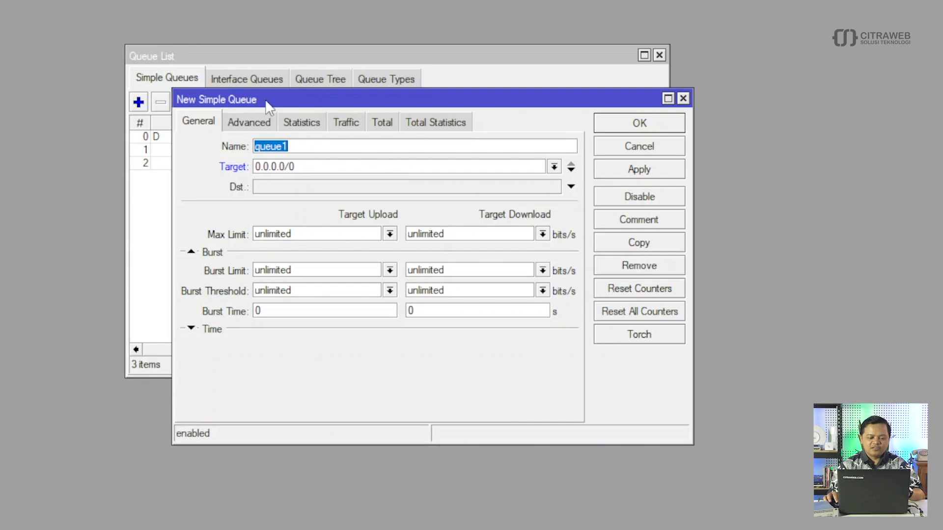
click(289, 146)
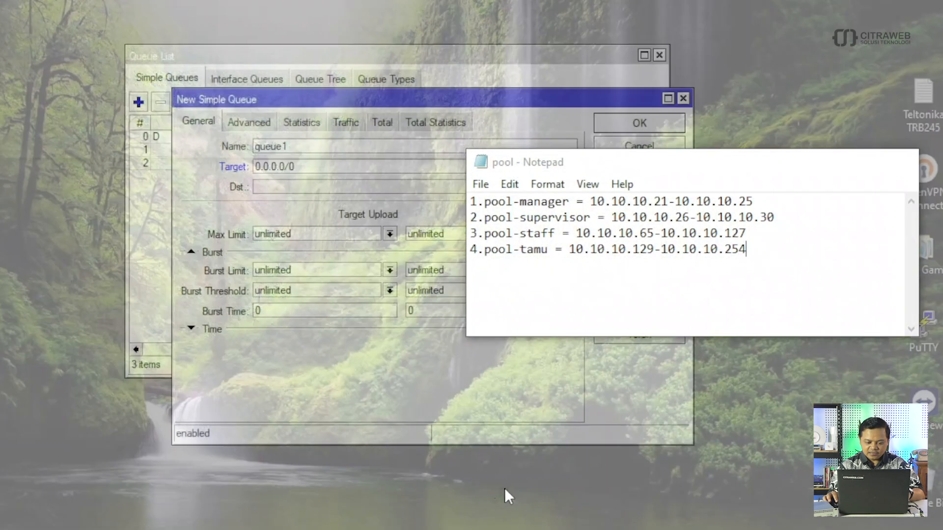
click(505, 487)
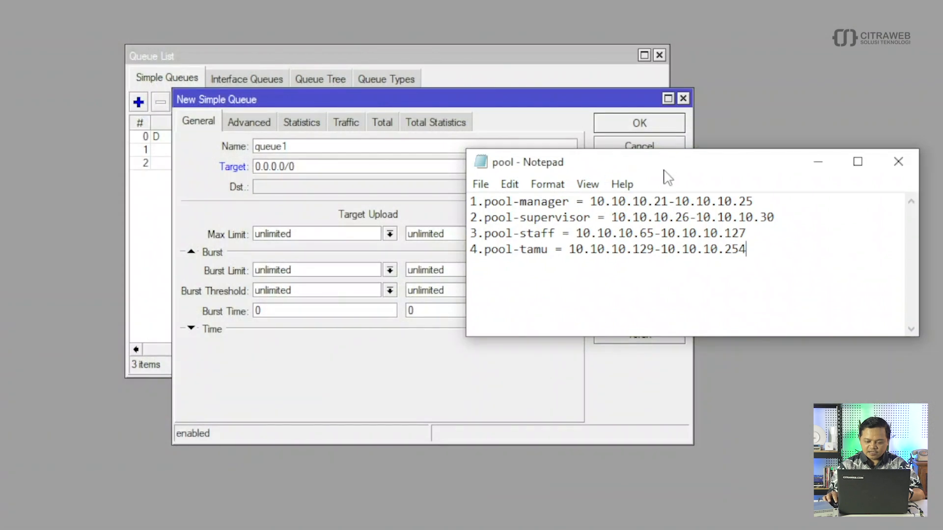
drag(665, 171, 412, 49)
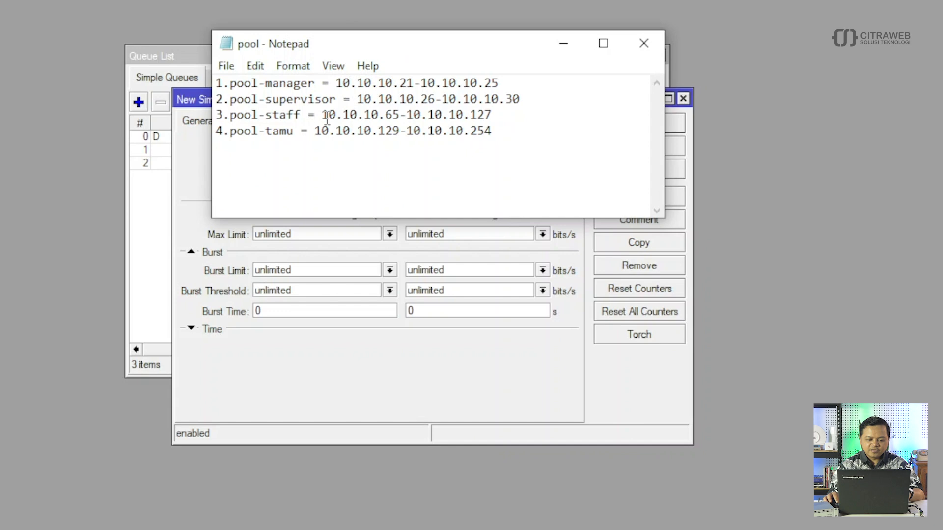
drag(321, 115, 504, 116)
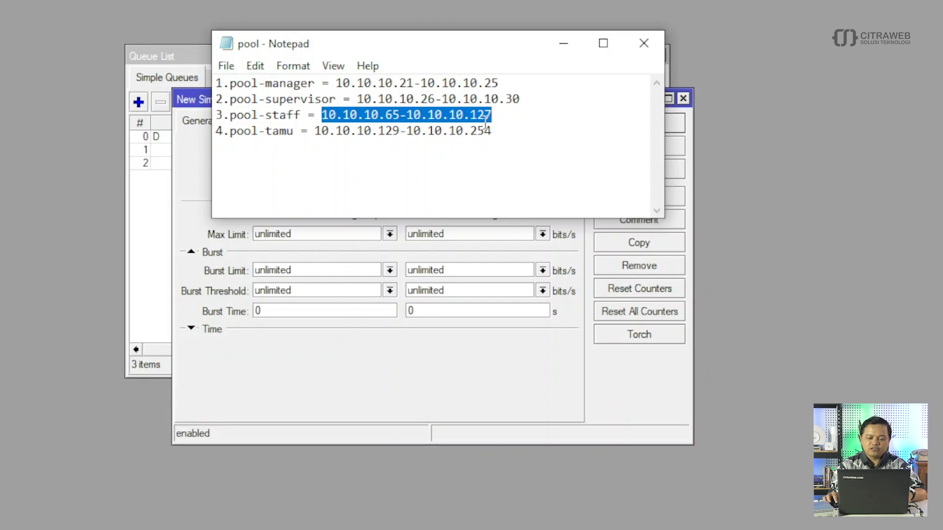
click(501, 121)
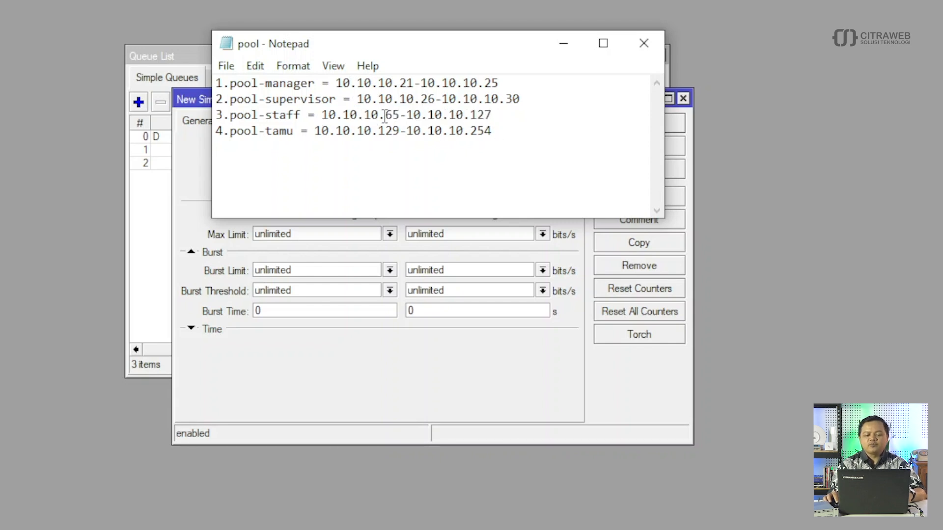
drag(385, 114, 493, 114)
click(511, 131)
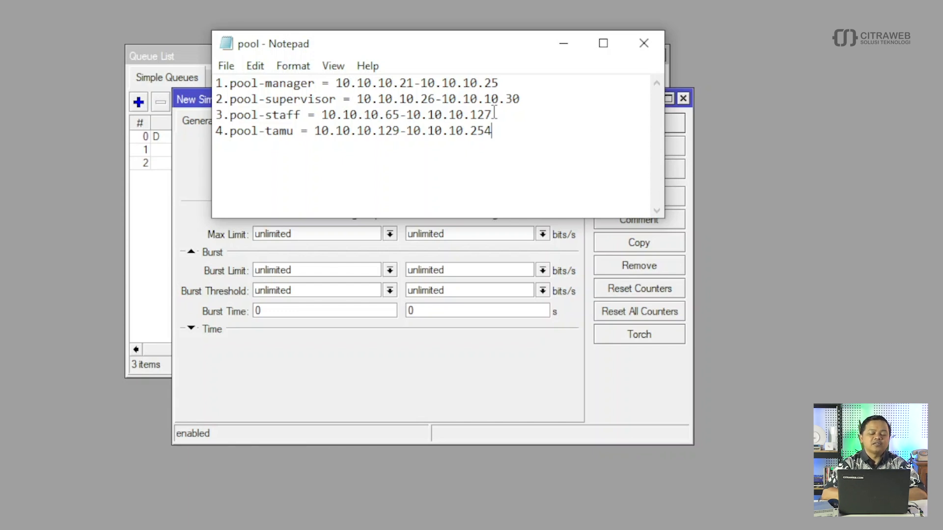
drag(392, 49, 663, 287)
- Name the queue Staff and set its target to 10.10.10.64/26, copied from the pool notes
drag(289, 147, 243, 154)
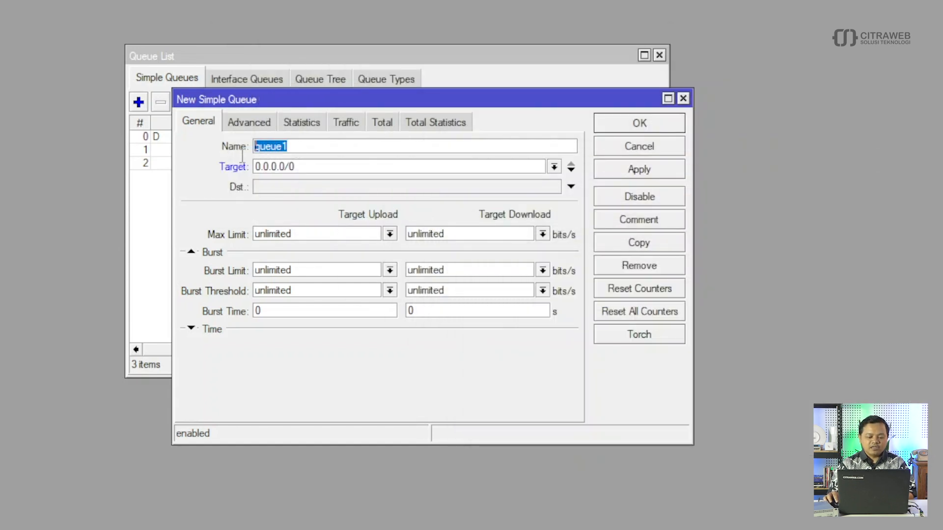
text(Staff)
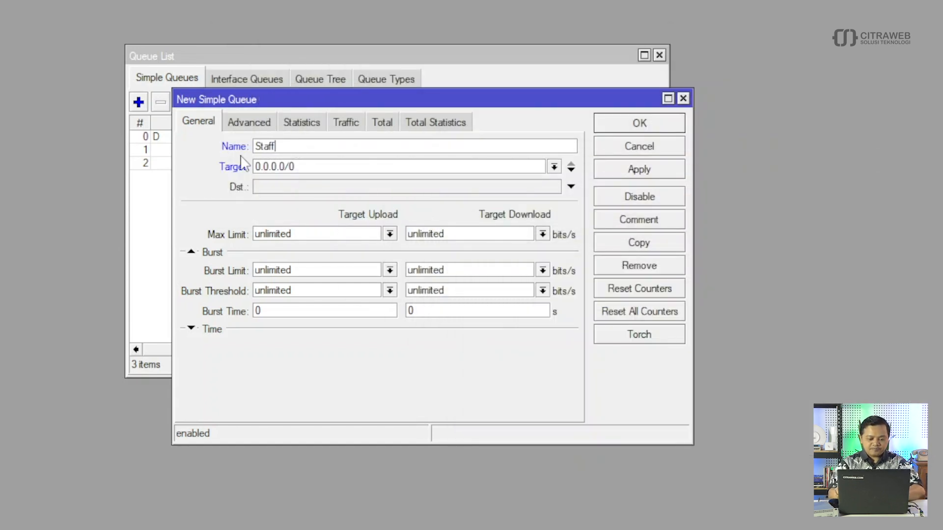
mouse_move(545, 528)
click(547, 508)
drag(669, 352, 591, 352)
right_click(614, 352)
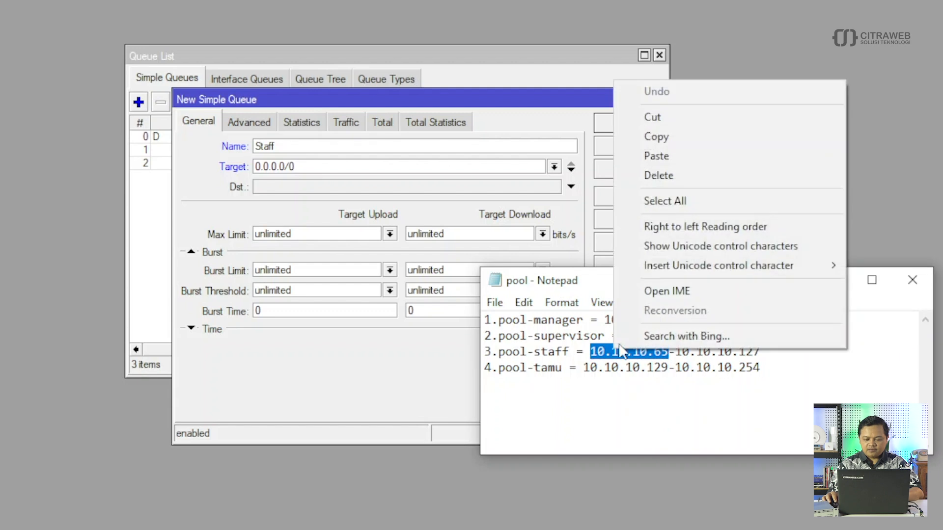
click(655, 137)
double_click(351, 169)
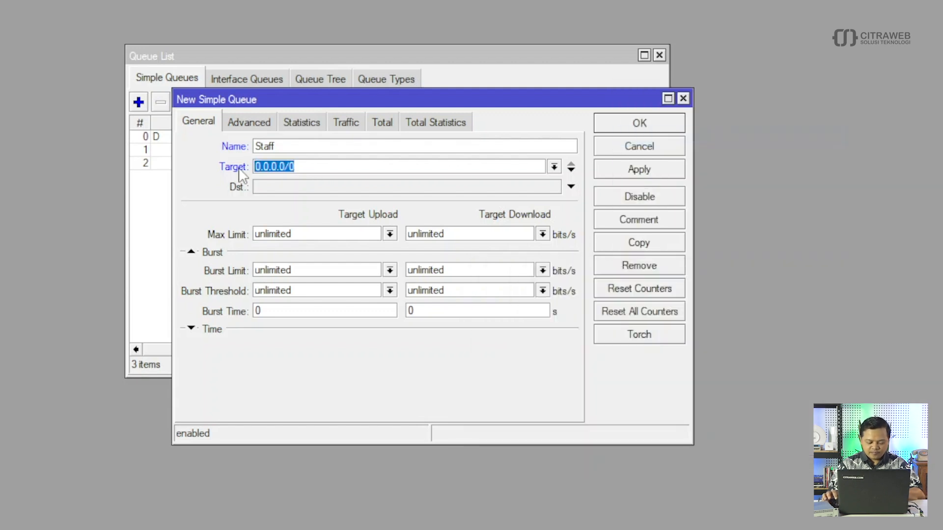
key(ctrl+v)
key(BackSpace)
text(4/)
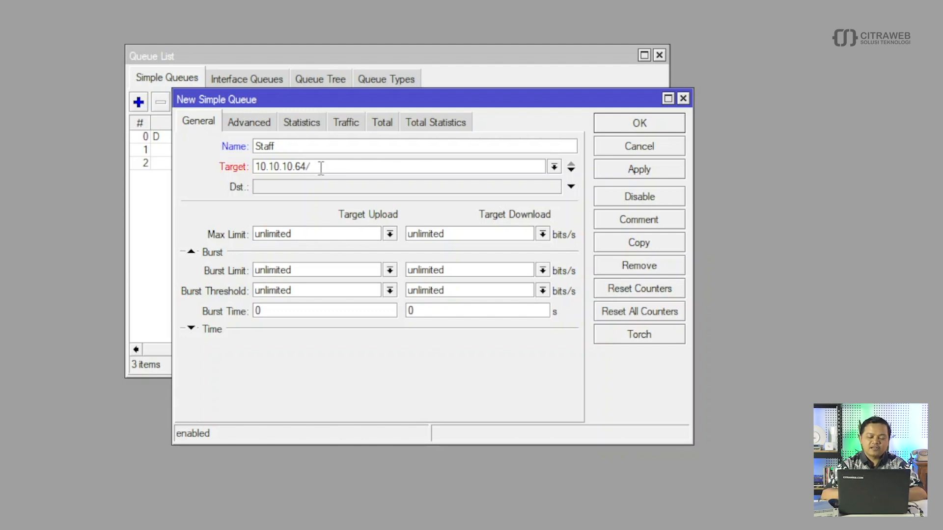
text(26)
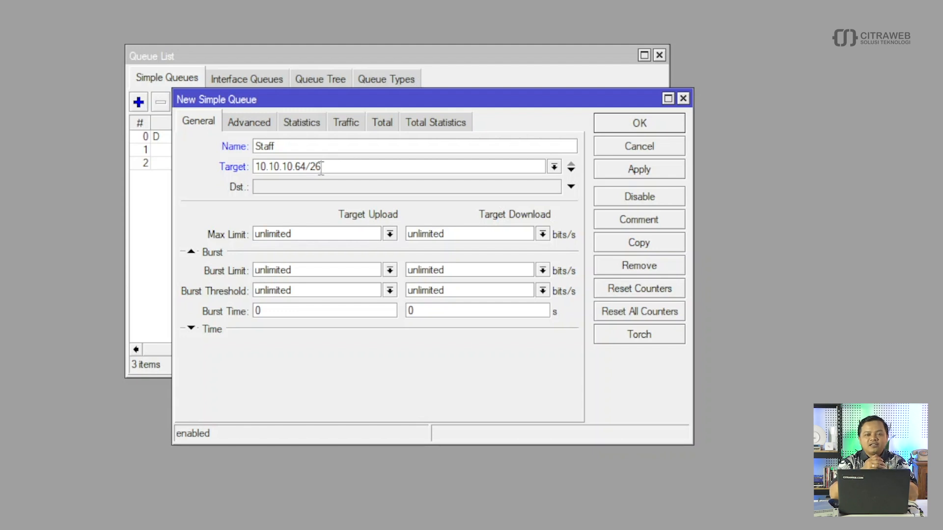
- Set the Staff queue's upload and download max limits to 8M
click(390, 234)
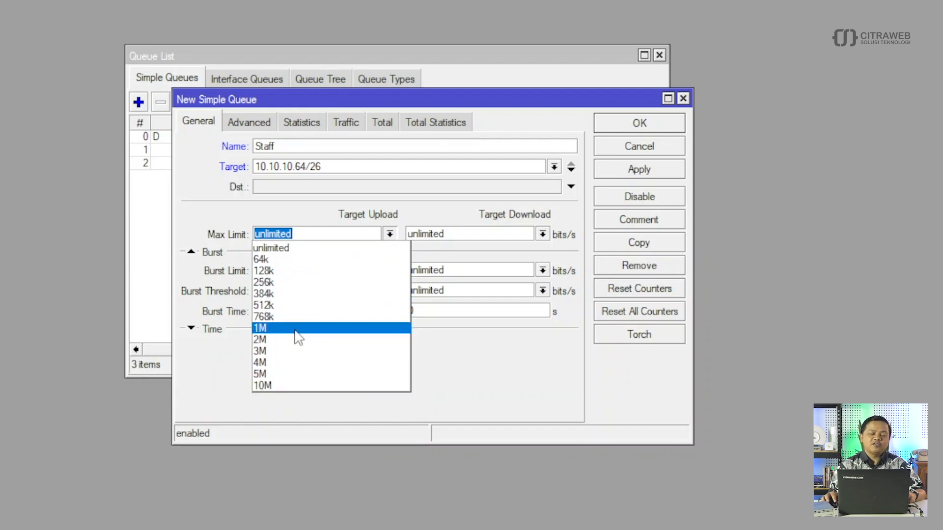
click(305, 233)
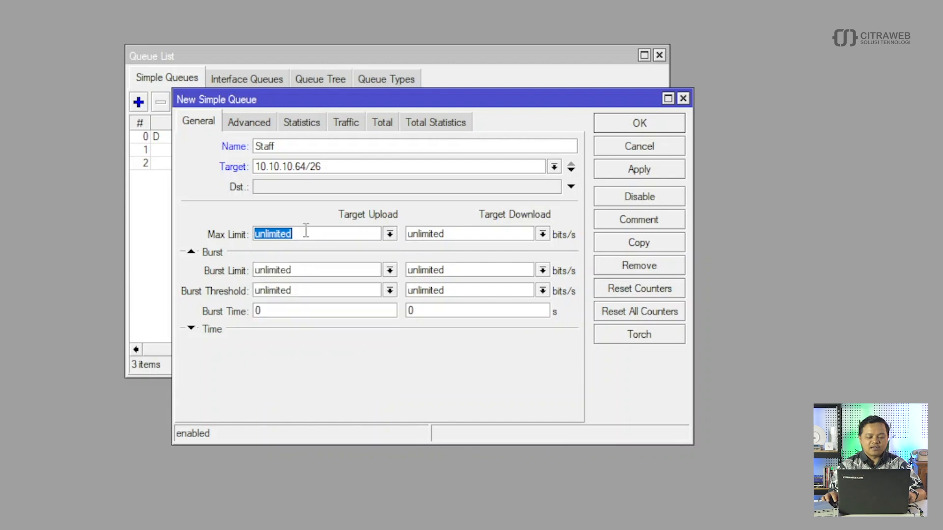
text(8M)
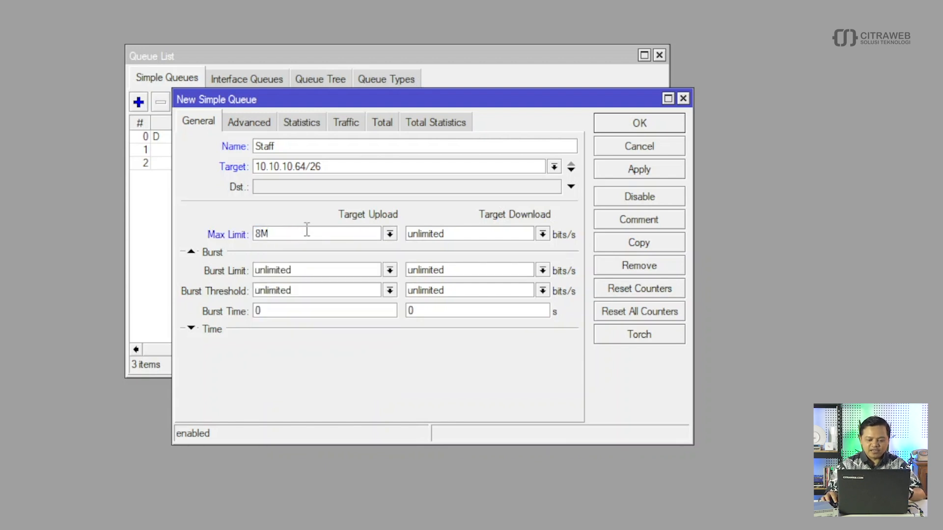
click(542, 233)
click(469, 233)
text(8M)
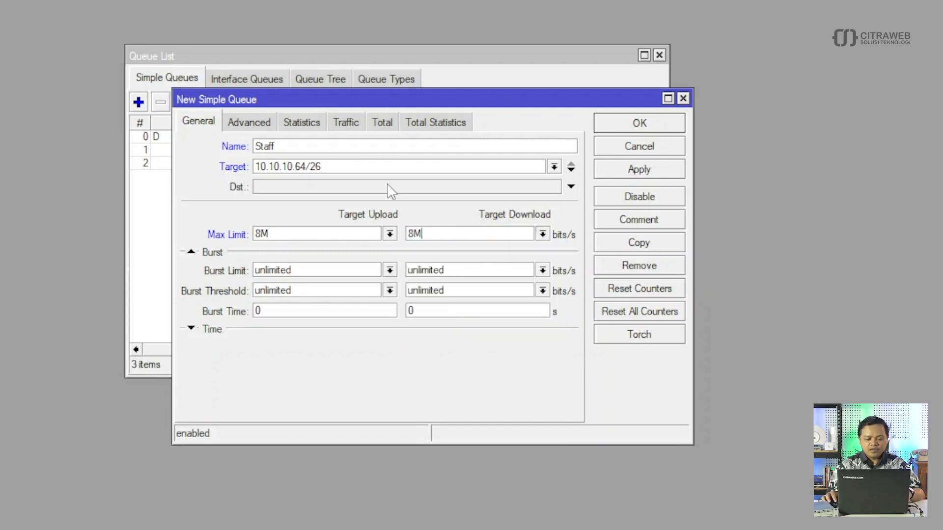
- Apply pcq-upload-default and pcq-download-default queue types, save Staff, and start another new queue
click(252, 122)
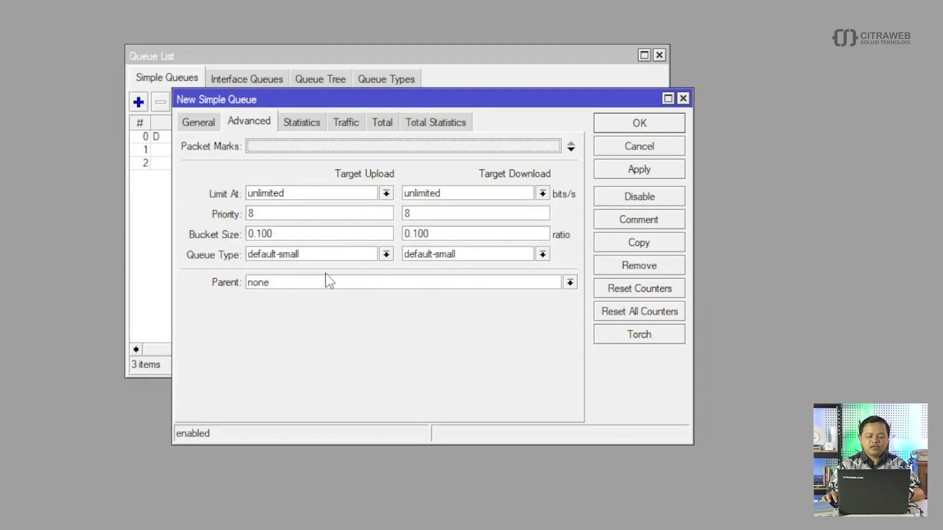
click(383, 259)
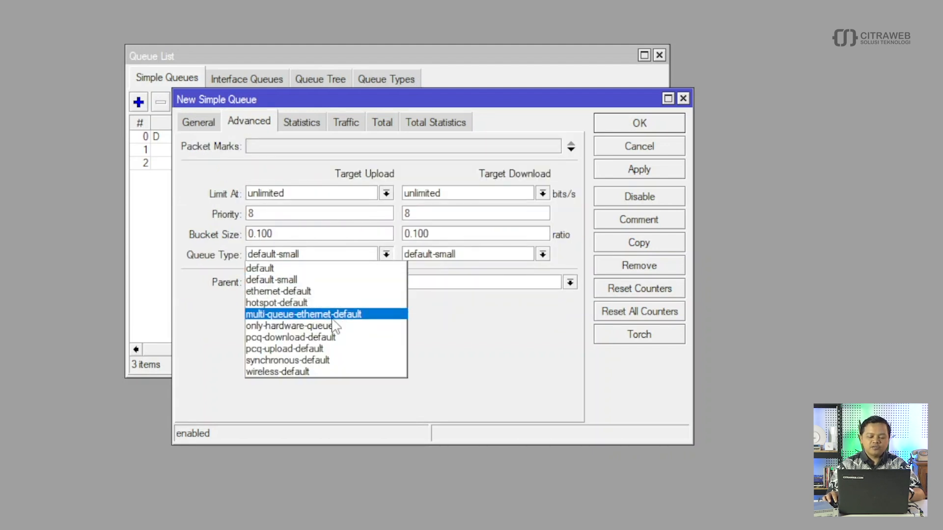
click(322, 349)
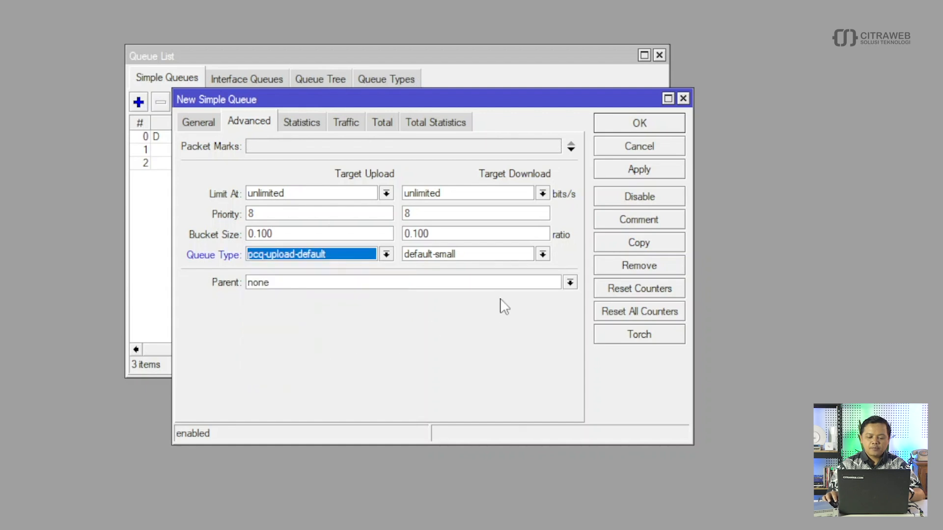
click(543, 255)
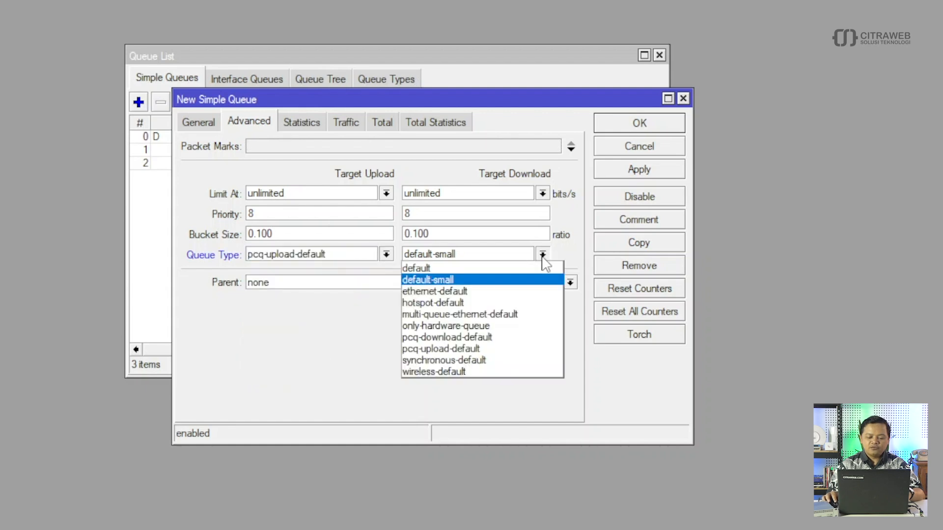
click(506, 338)
click(634, 127)
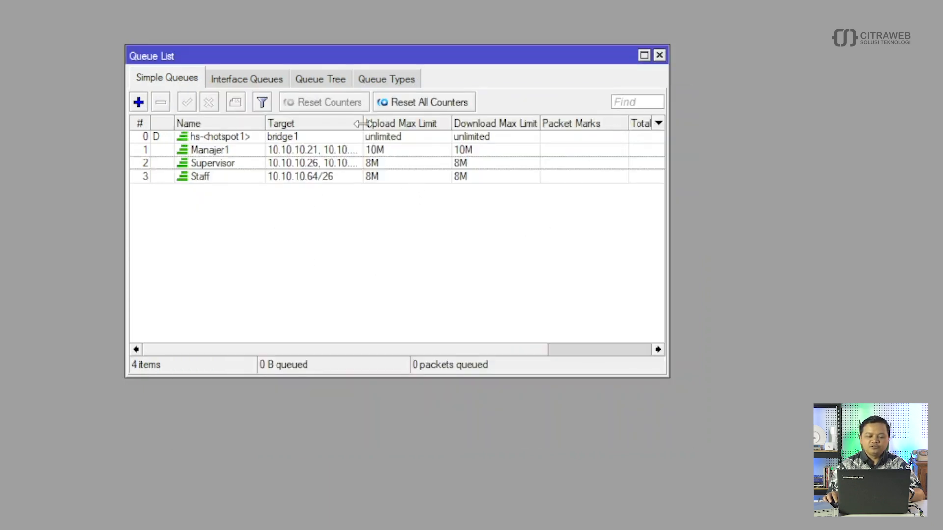
drag(363, 123, 393, 121)
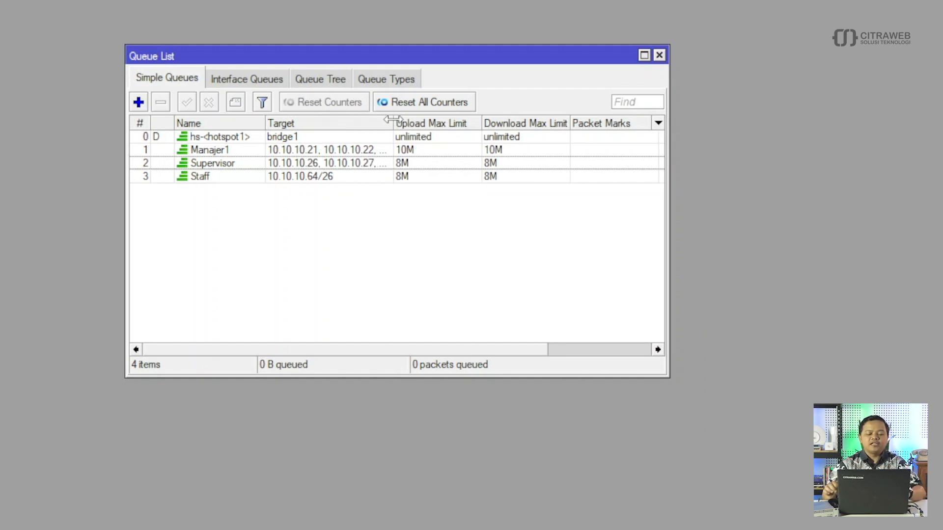
click(138, 102)
- Enter 'Tamu' as the queue name on the General tab
click(197, 125)
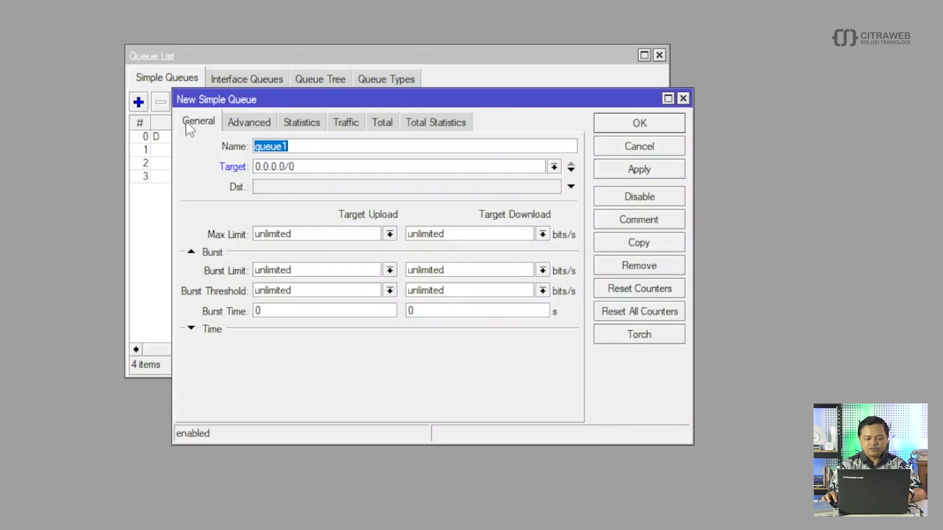
text(Tamu)
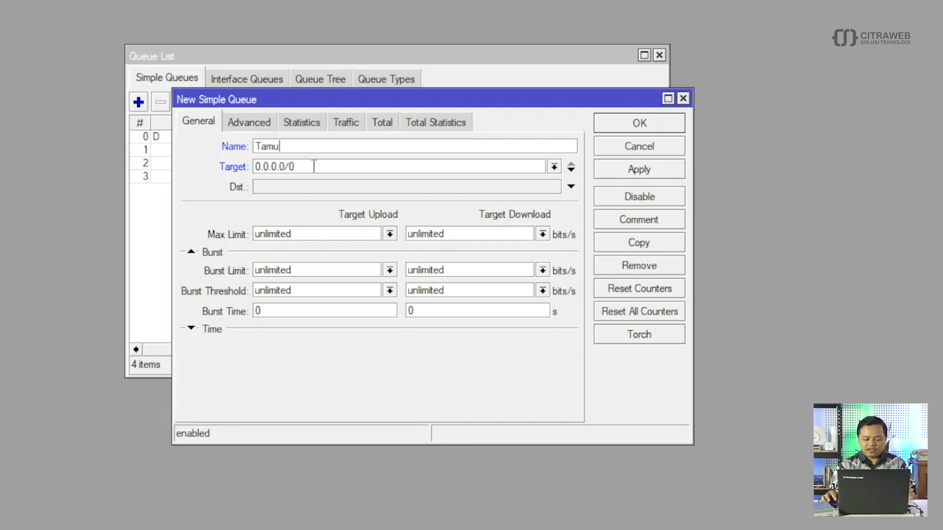
- Find the pool-tamu range starting at 10.10.10.129 in Notepad, then return to the queue dialog
mouse_move(376, 529)
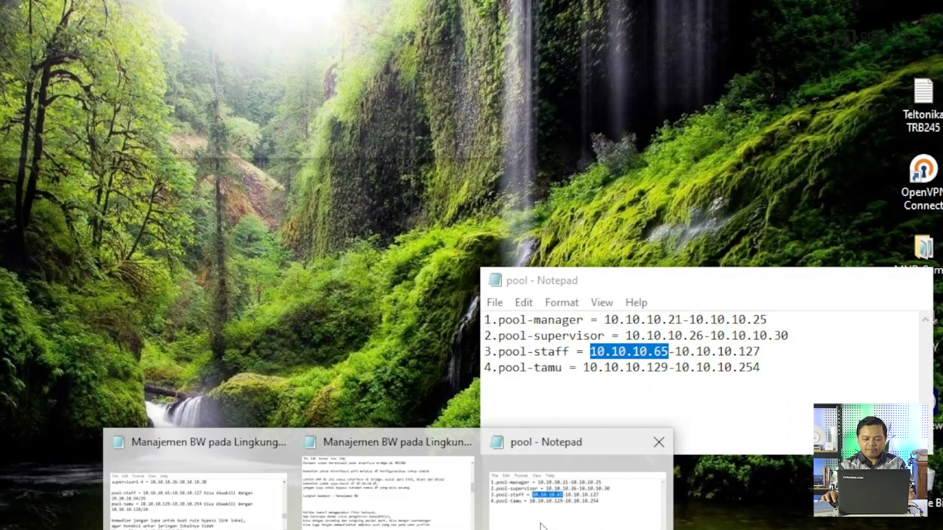
click(540, 527)
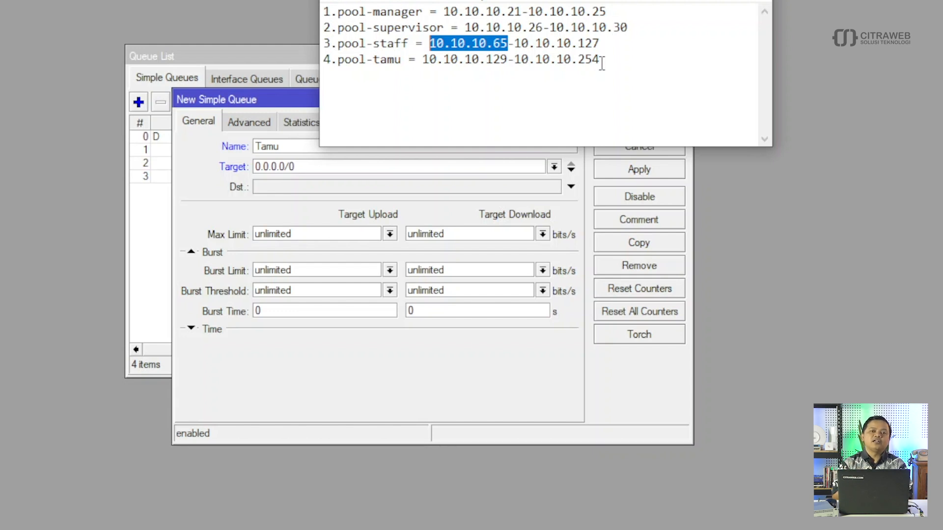
drag(508, 62, 486, 62)
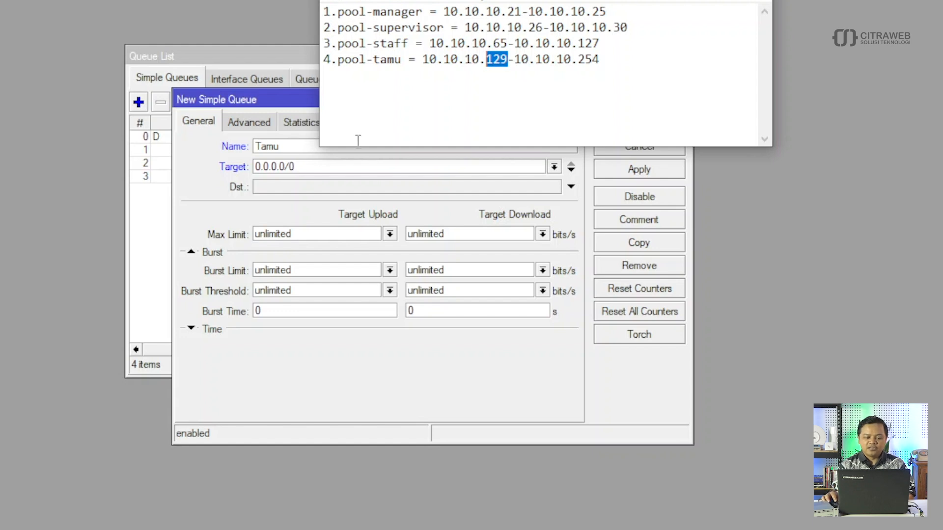
click(316, 167)
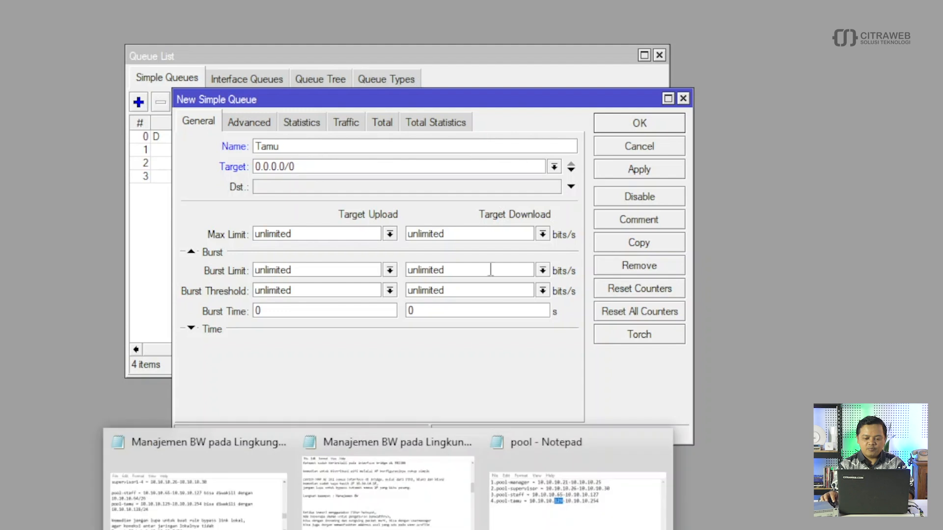
- Copy 10.10.10.129 from Notepad and edit it into the target 10.10.10.128/25
click(536, 485)
drag(508, 70, 422, 61)
click(277, 184)
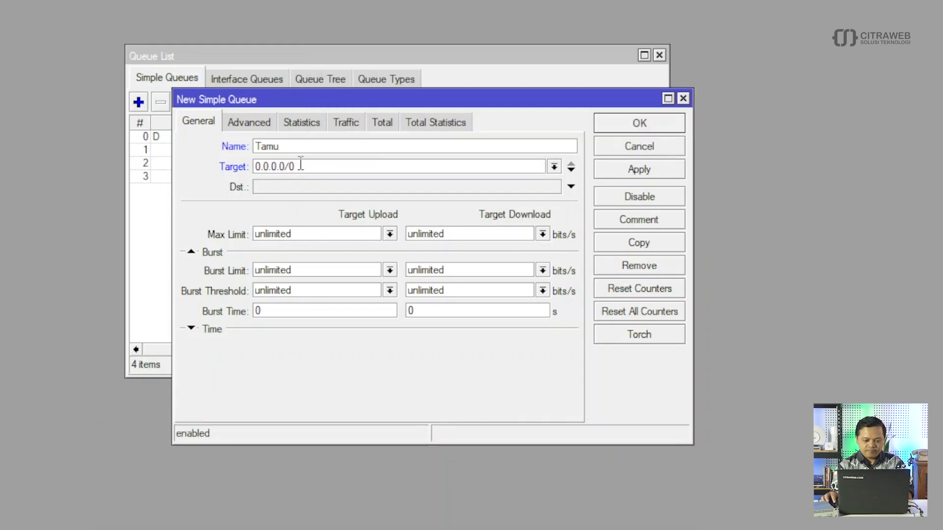
drag(301, 165, 205, 166)
key(ctrl+v)
key(BackSpace)
text(8)
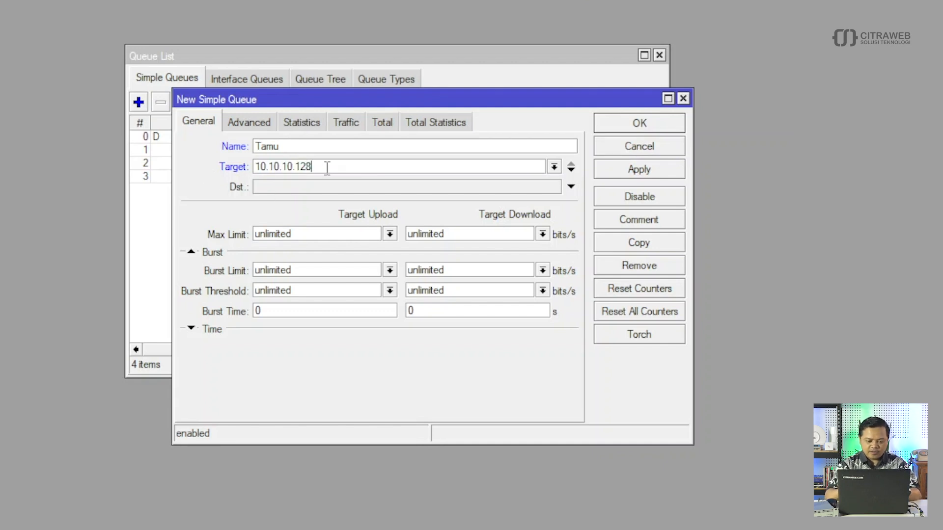
text(/24)
key(BackSpace)
text(5)
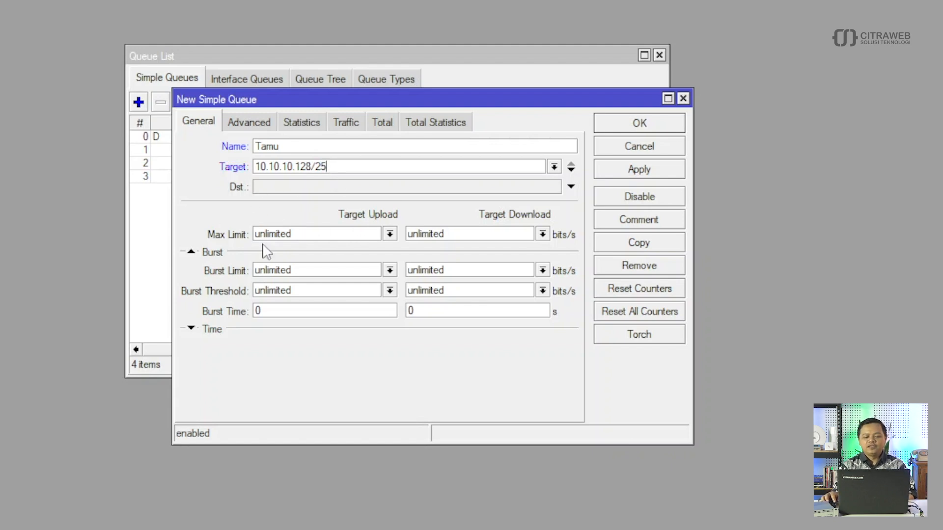
- Set the Tamu queue's upload and download max limits to 20M
click(390, 234)
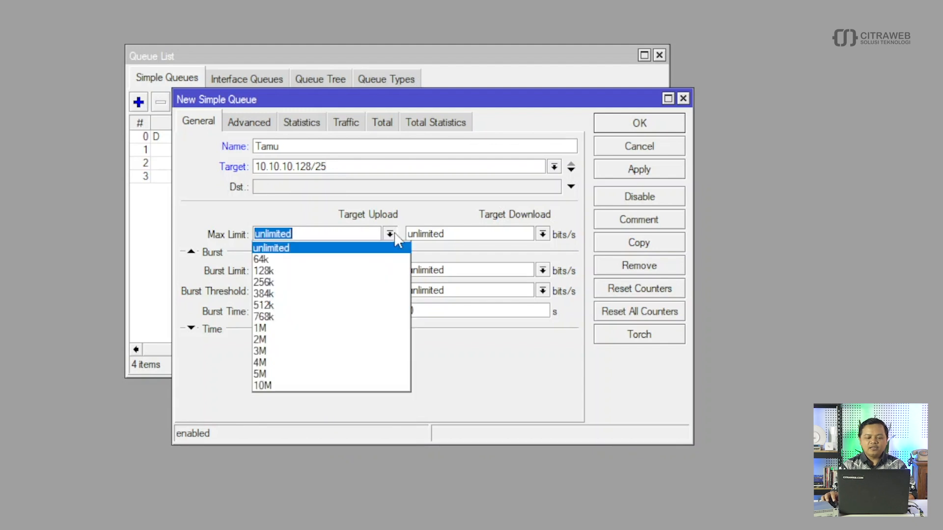
click(333, 234)
text(20M)
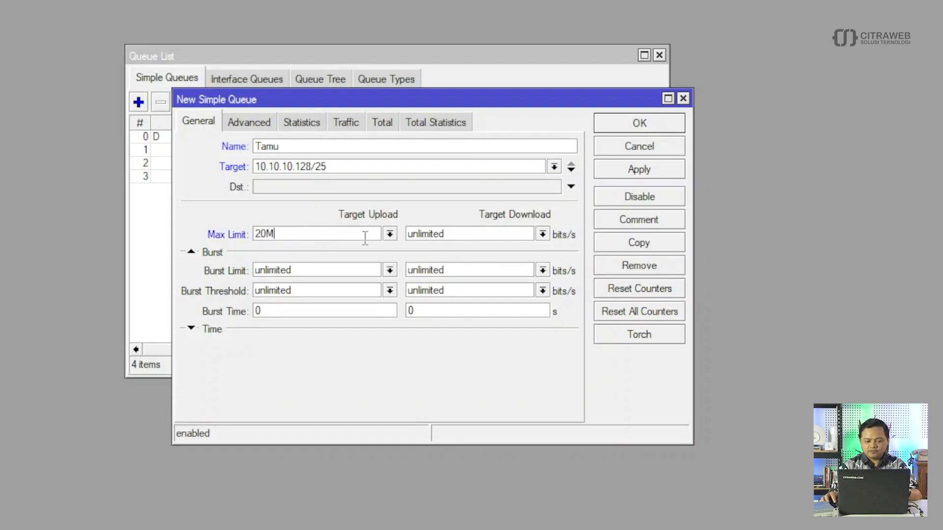
click(452, 235)
text(20M)
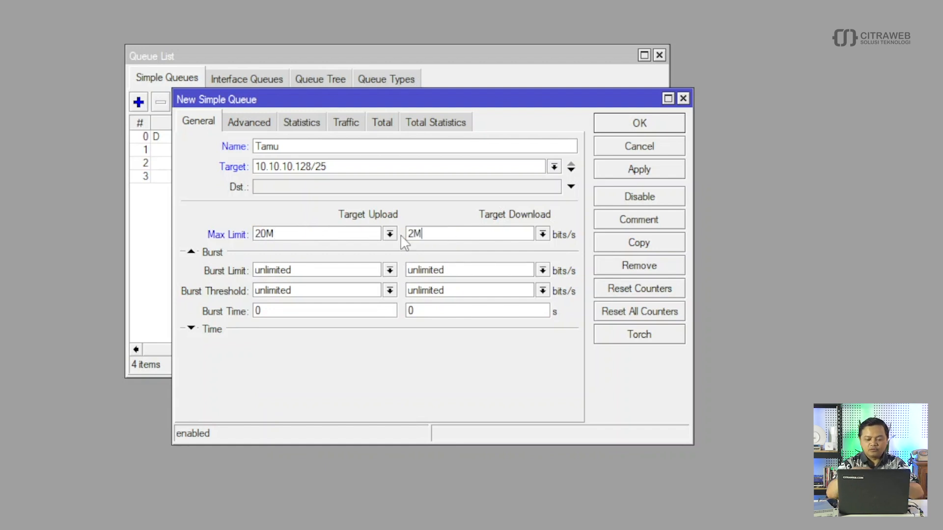
key(BackSpace)
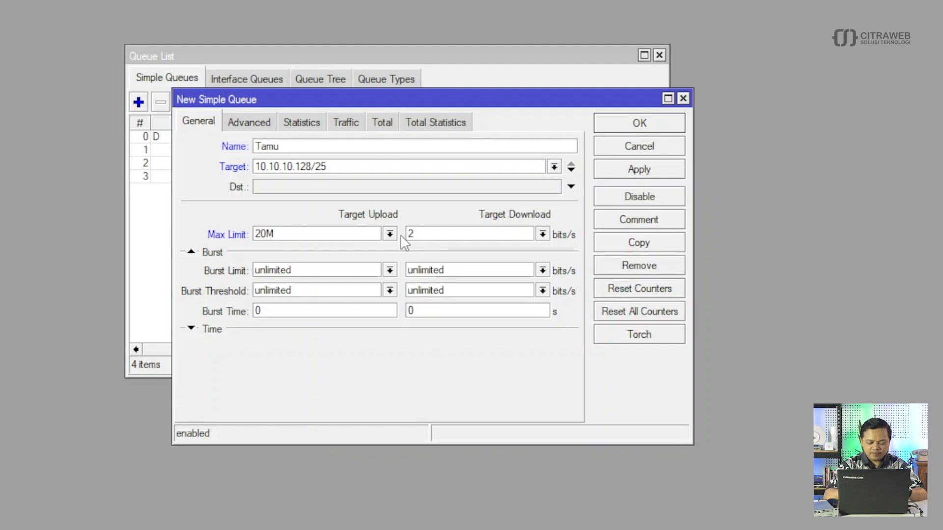
text(0M)
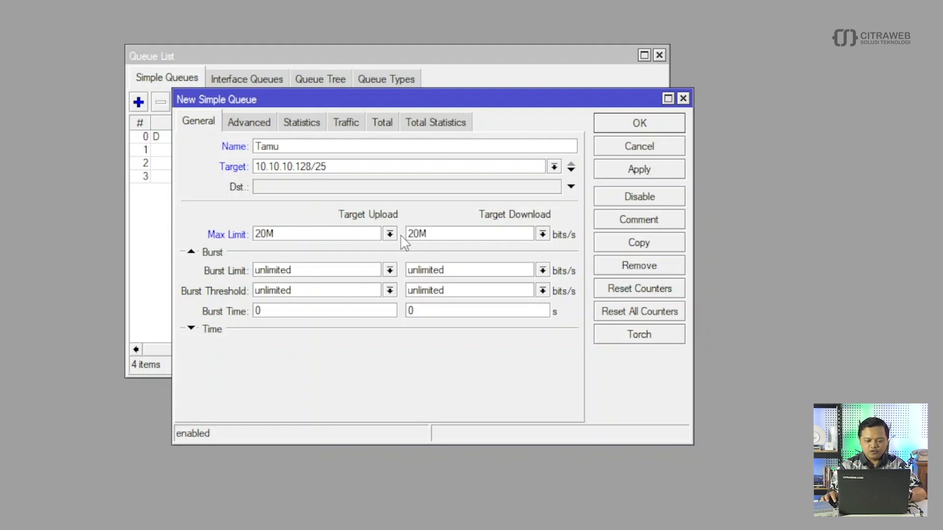
click(253, 125)
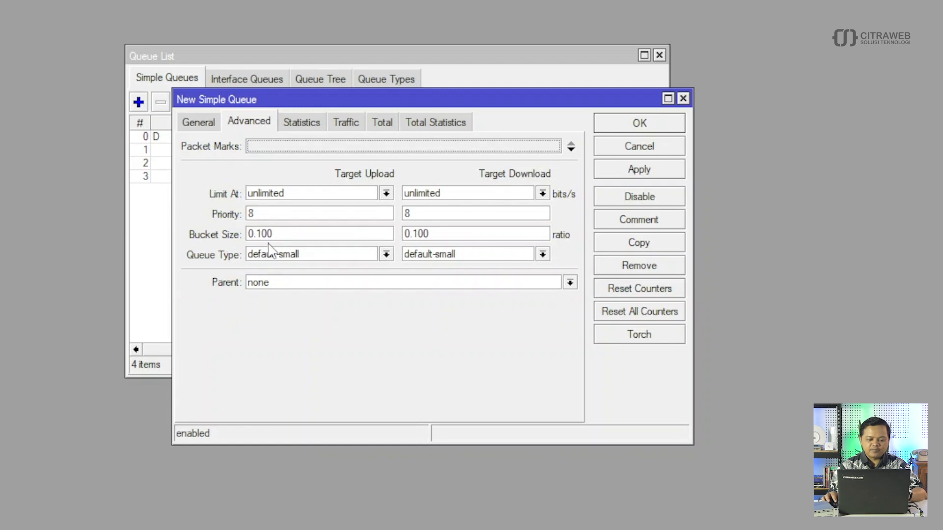
- Set Tamu's queue types to pcq-upload-default and pcq-download-default, then save it
click(387, 254)
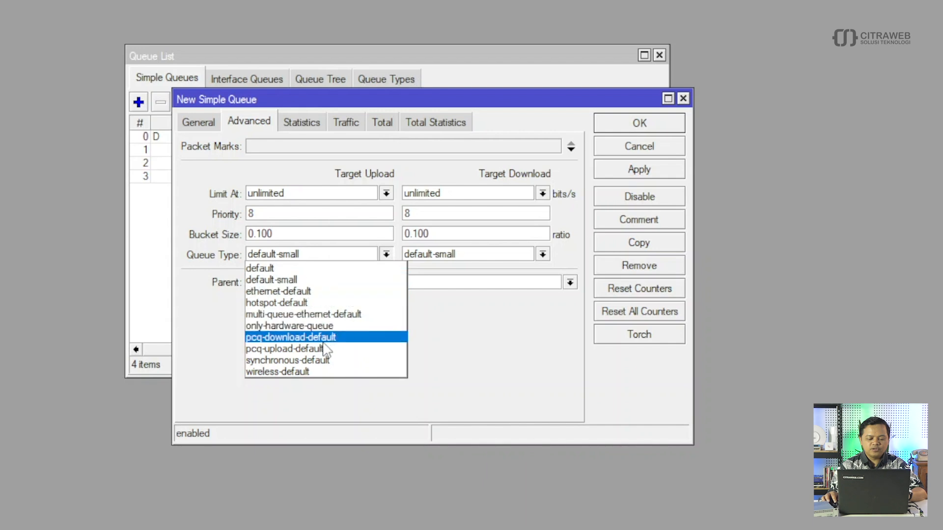
click(336, 350)
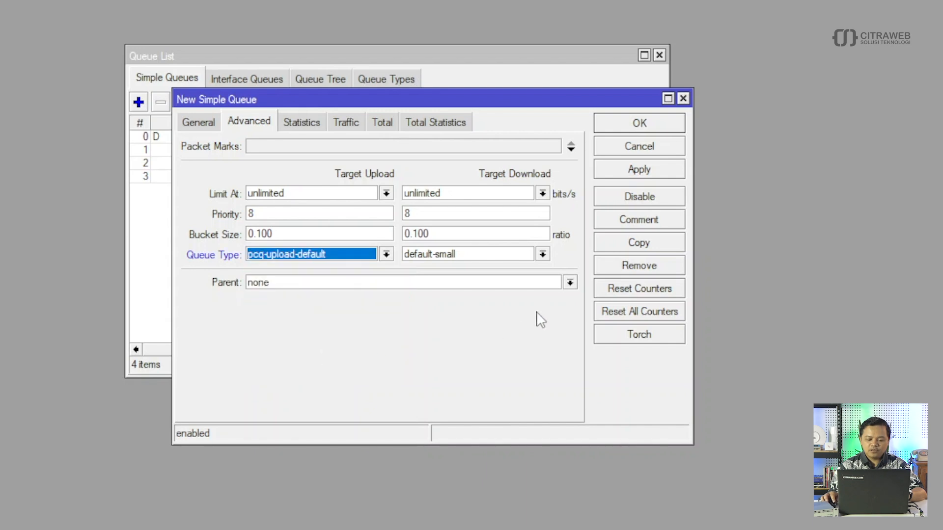
click(542, 255)
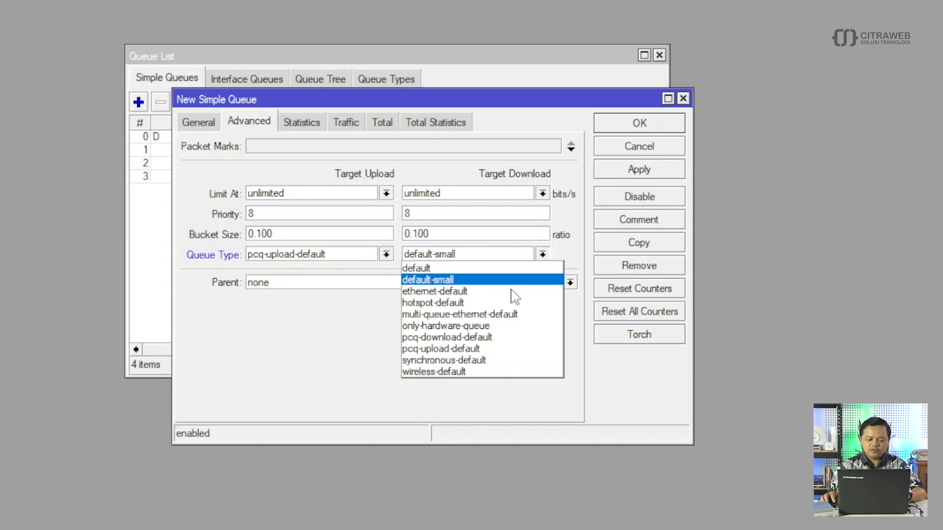
click(489, 337)
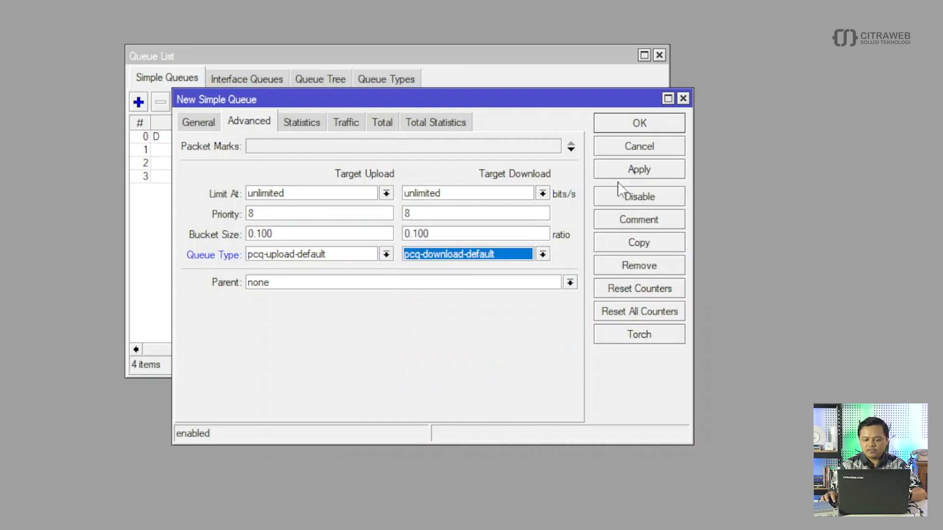
click(646, 129)
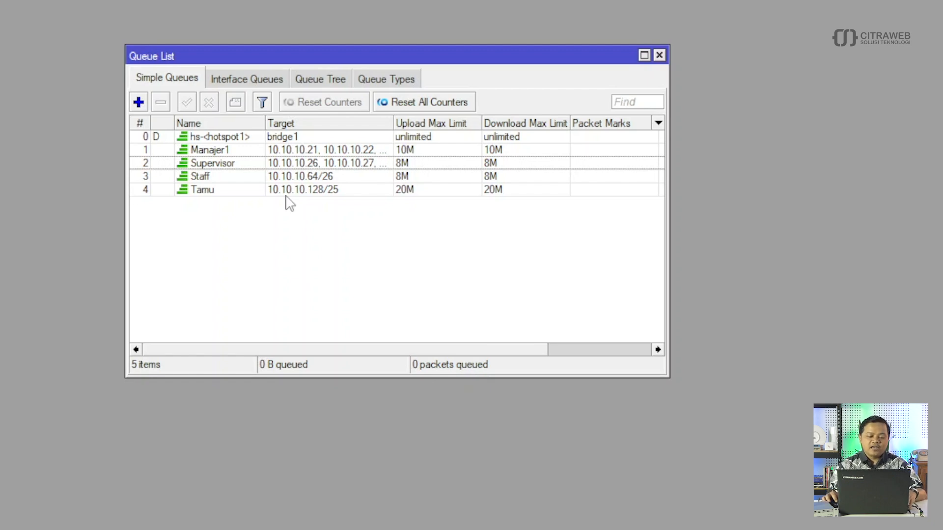
- Move the dynamic hs-<hotspot1> queue down below Tamu in the Queue List
click(234, 138)
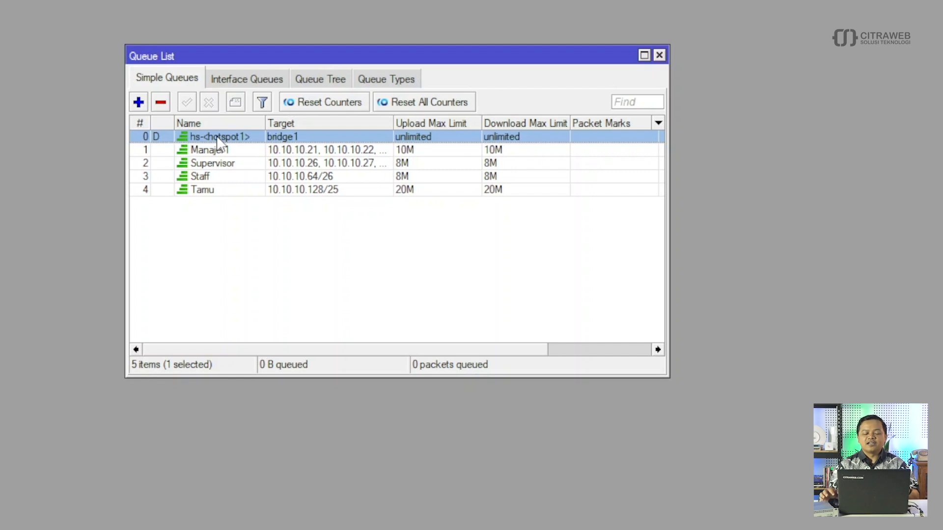
drag(219, 141, 225, 210)
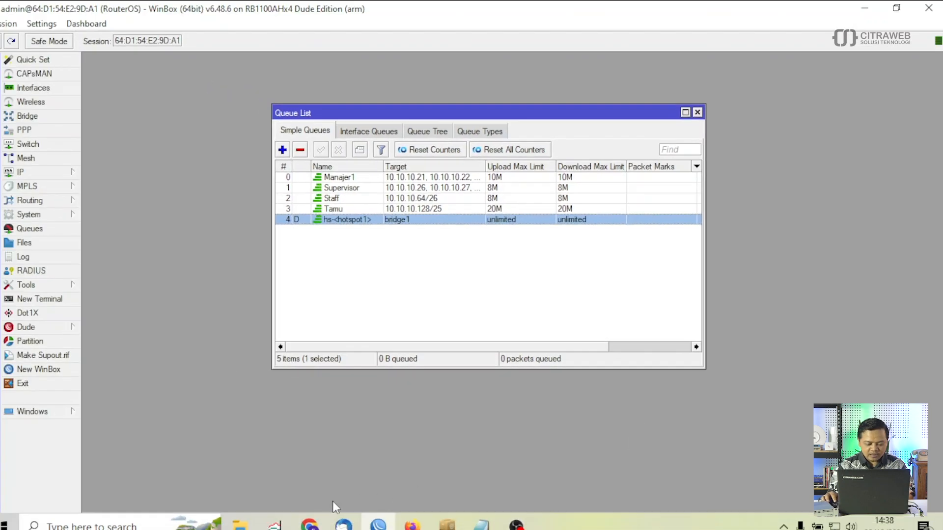
- Show the latency and upload details of the 67 Mbps Fast.com result
click(309, 524)
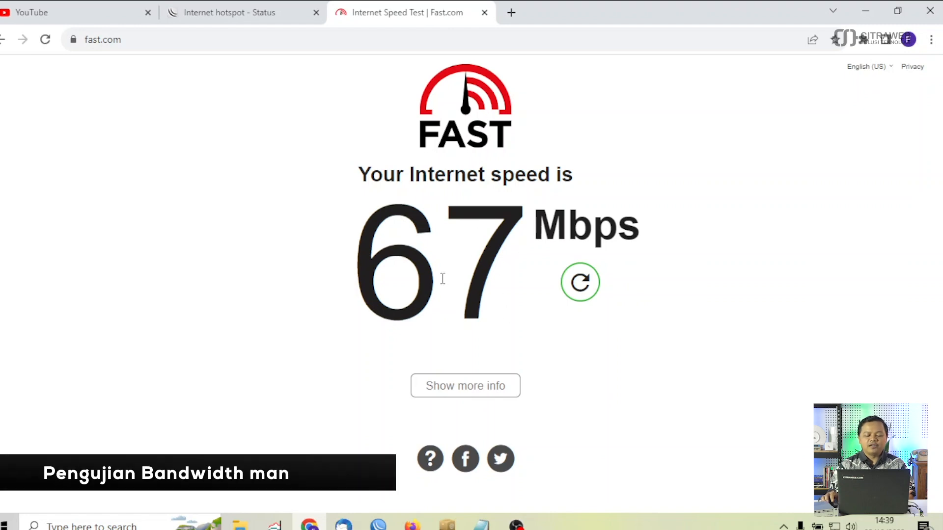
click(479, 394)
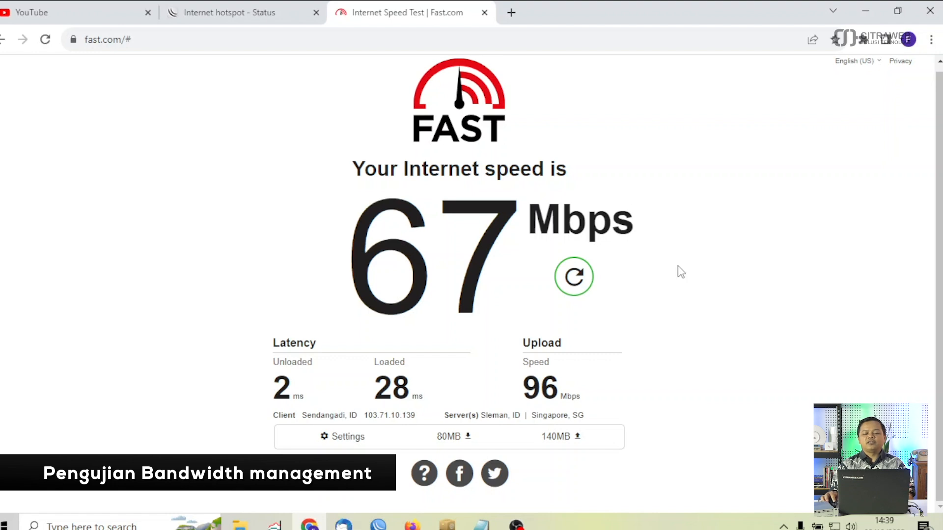
click(378, 523)
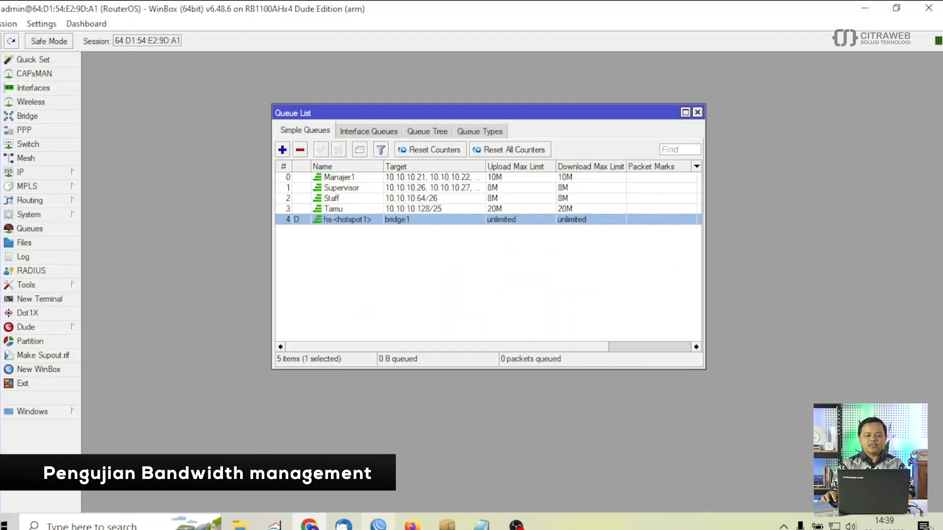
- Select the Manajer1 queue, then rerun the Fast.com speed test
click(352, 177)
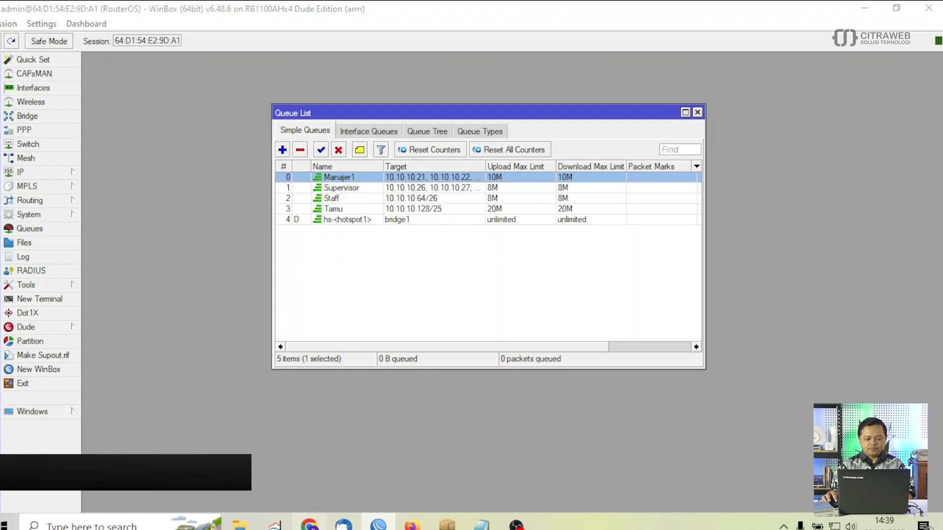
click(318, 523)
click(574, 279)
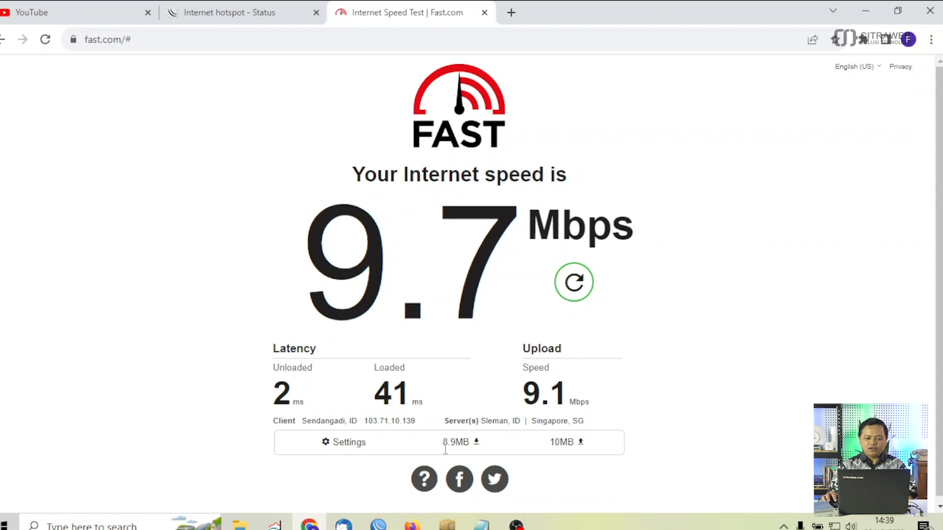
- Check the hotspot status tab showing the manager session logged out after 19m9s
click(242, 16)
- End the manajer hotspot session and sign in as tamu with its password, dismissing Chrome's warning
click(474, 330)
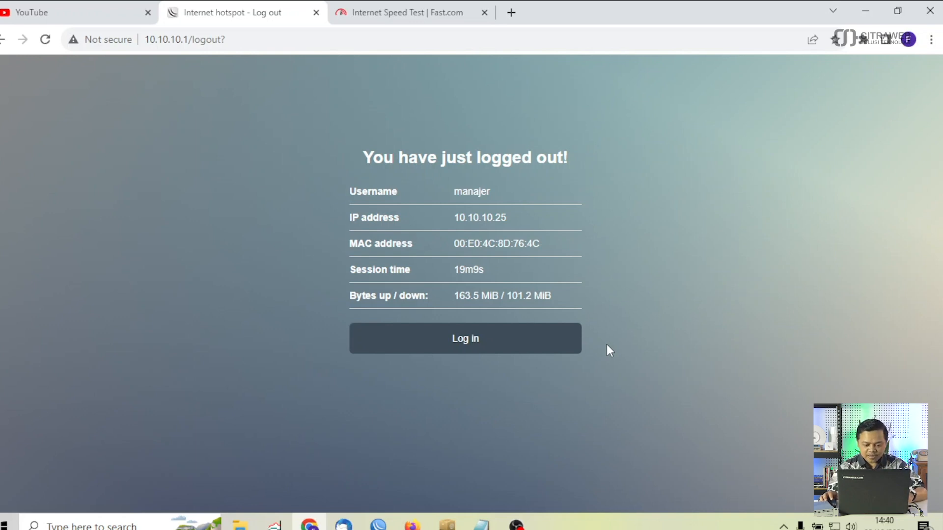
click(479, 344)
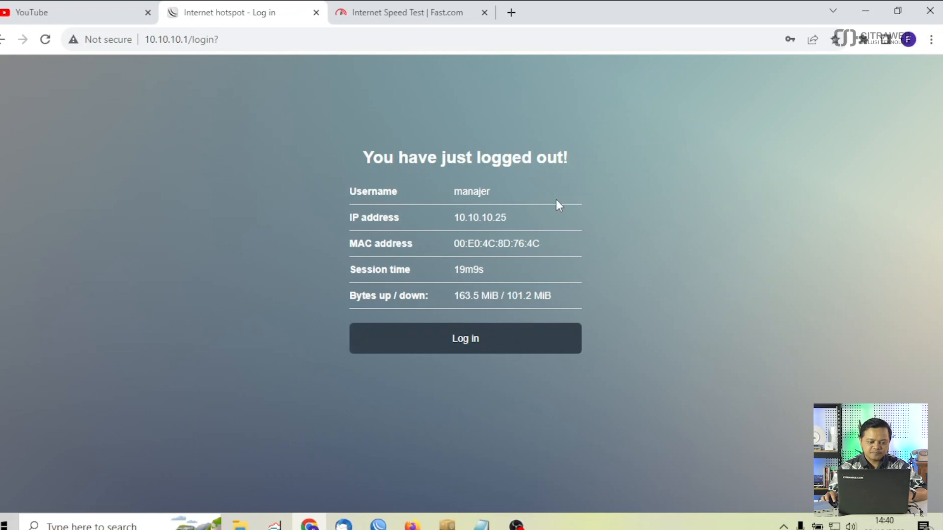
click(418, 229)
text(tamu)
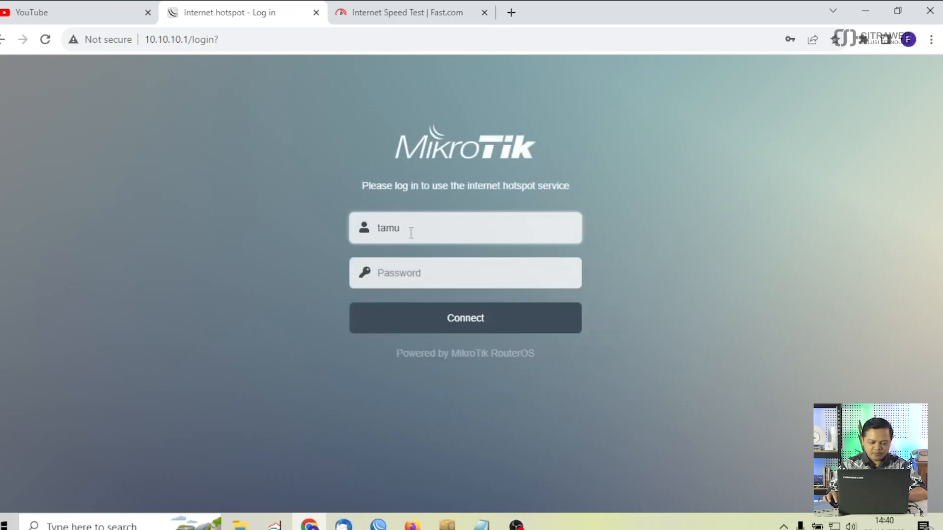
click(403, 273)
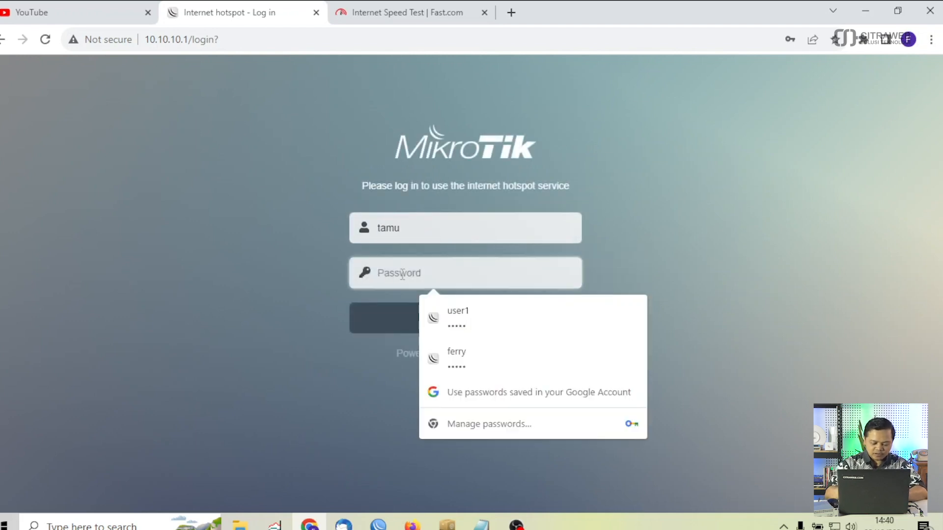
text(123)
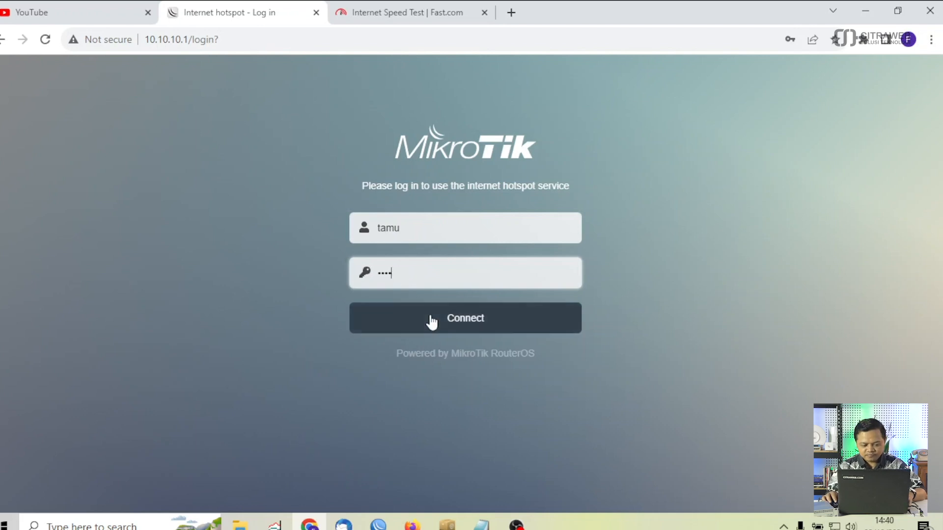
click(429, 319)
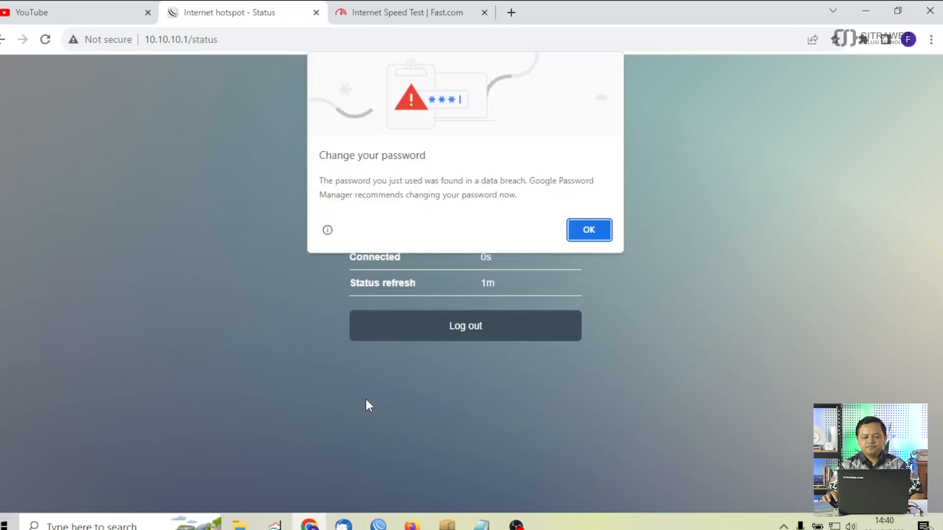
click(592, 232)
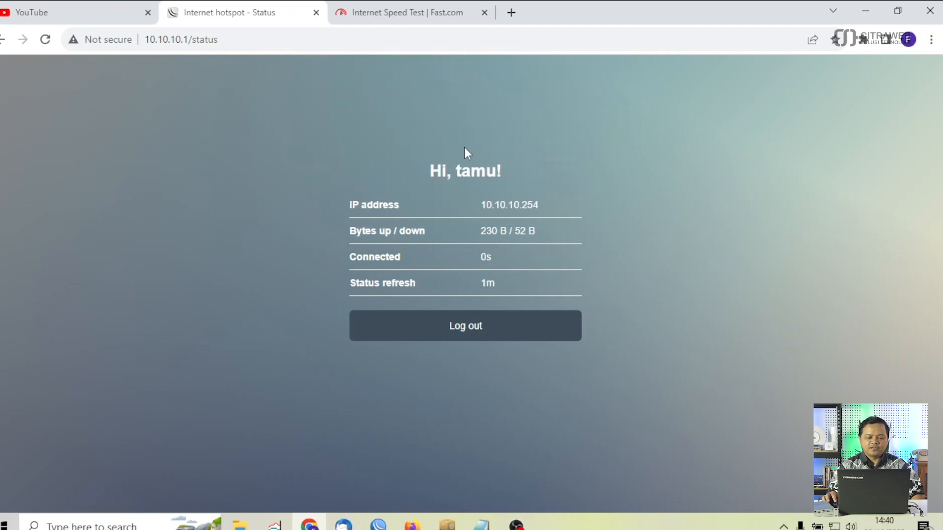
click(432, 11)
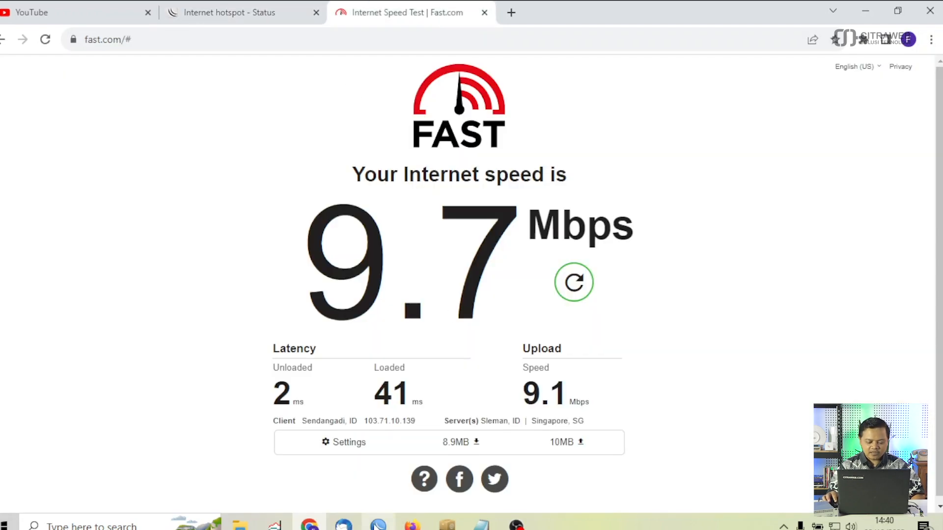
click(379, 525)
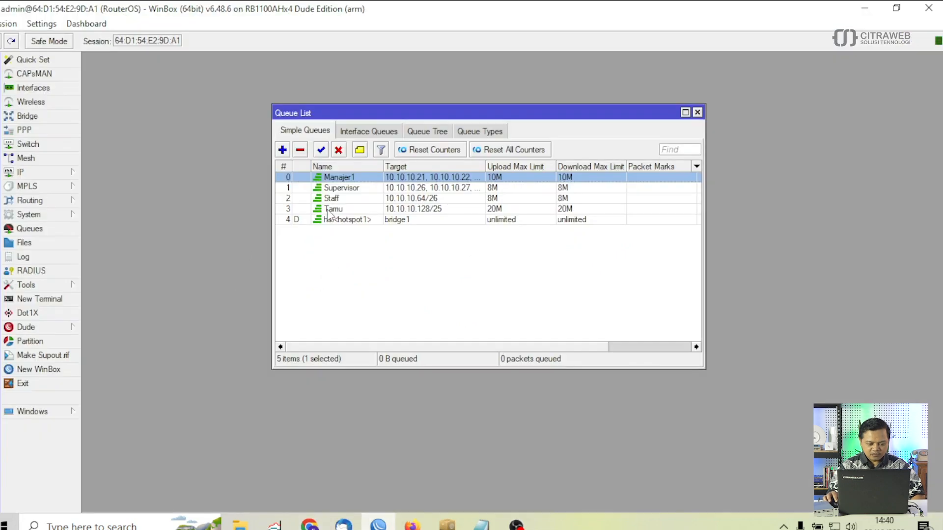
- Select the Tamu queue with its 20M upload/download limit in Simple Queues
click(330, 210)
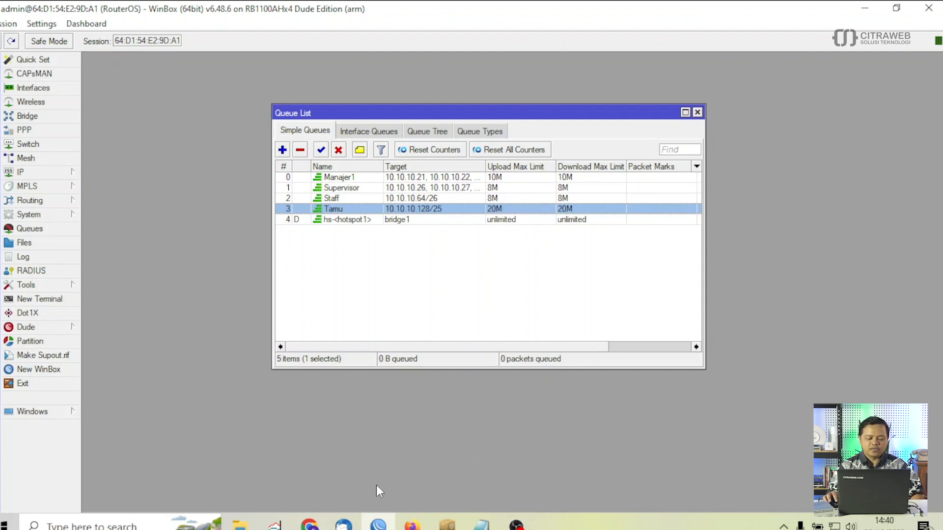
click(309, 525)
- Rerun the Fast.com test as tamu, getting 18 Mbps download and 17 Mbps upload
click(578, 293)
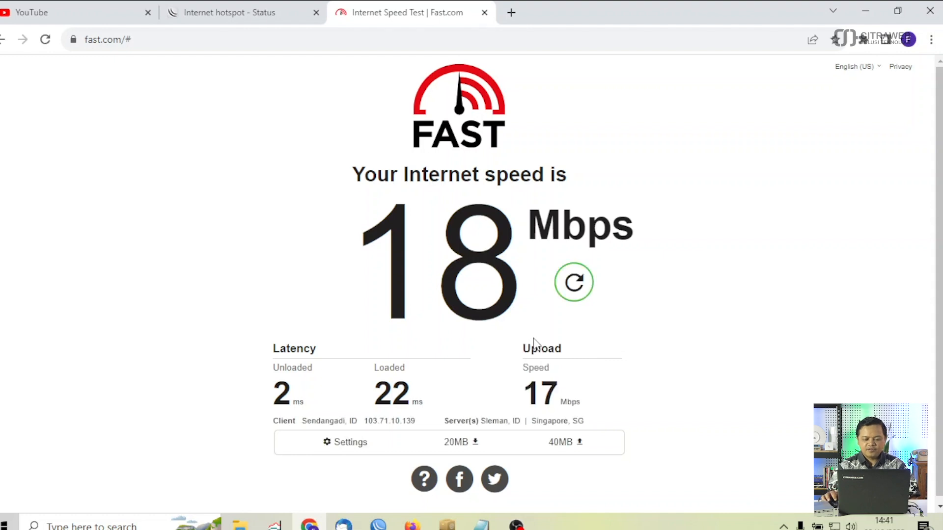
- Log tamu out of the hotspot and sign in as staff with its password
click(265, 10)
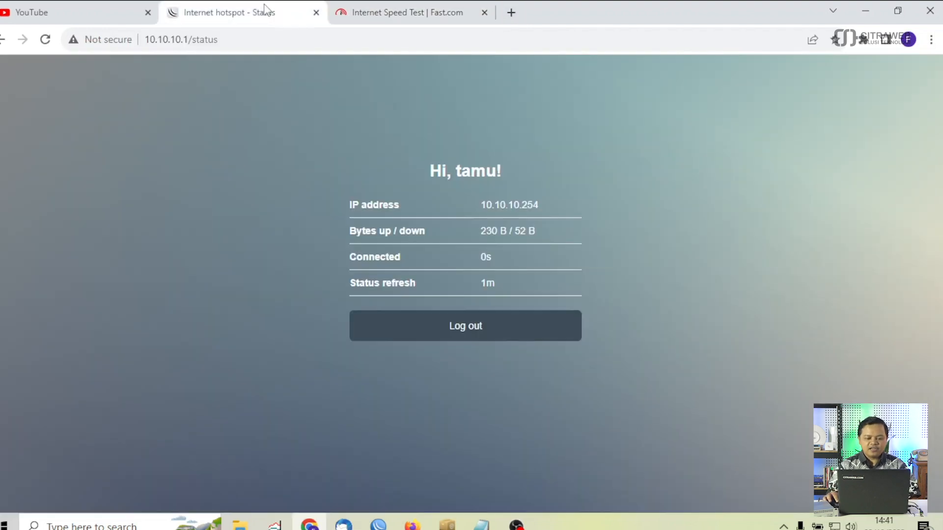
click(488, 327)
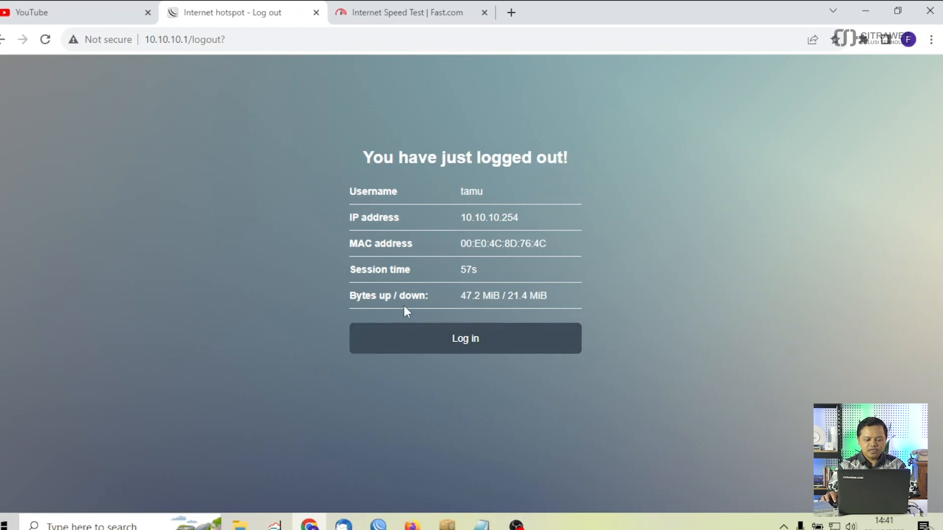
click(448, 338)
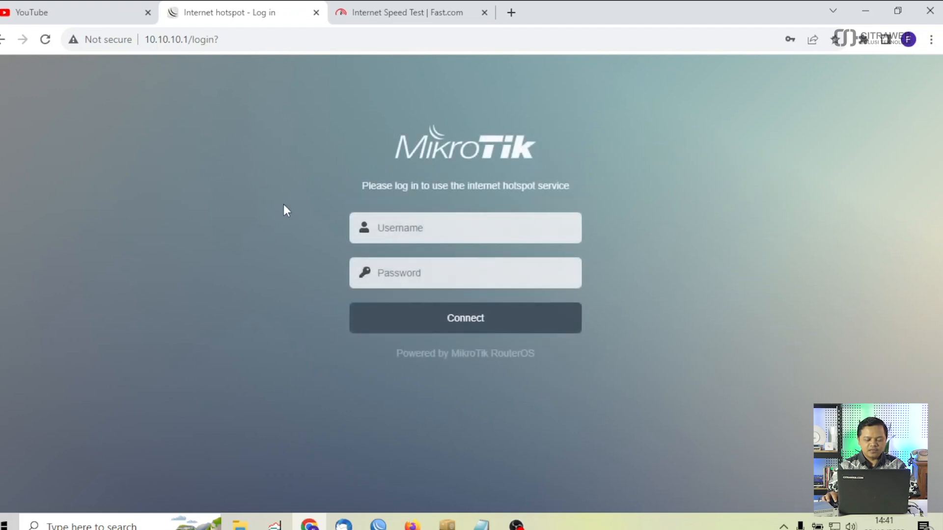
click(377, 237)
text(st)
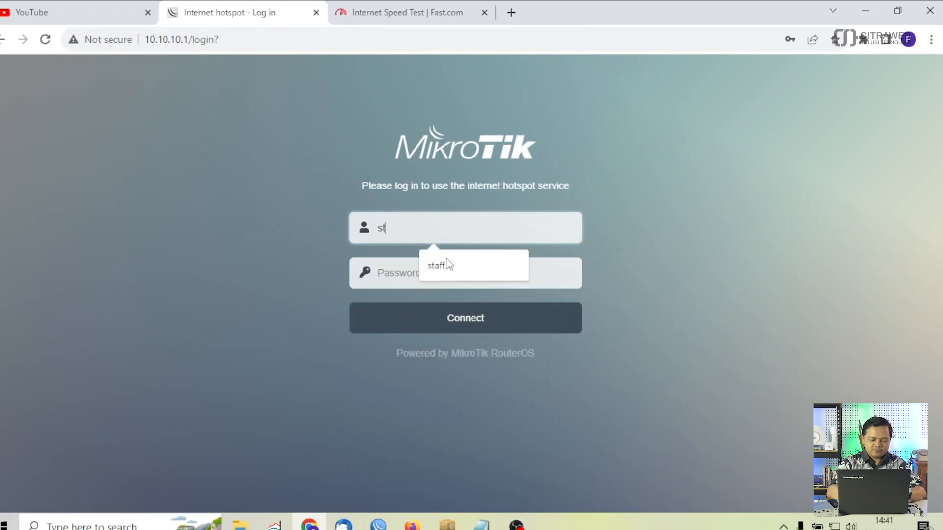
text(a)
click(448, 265)
click(414, 266)
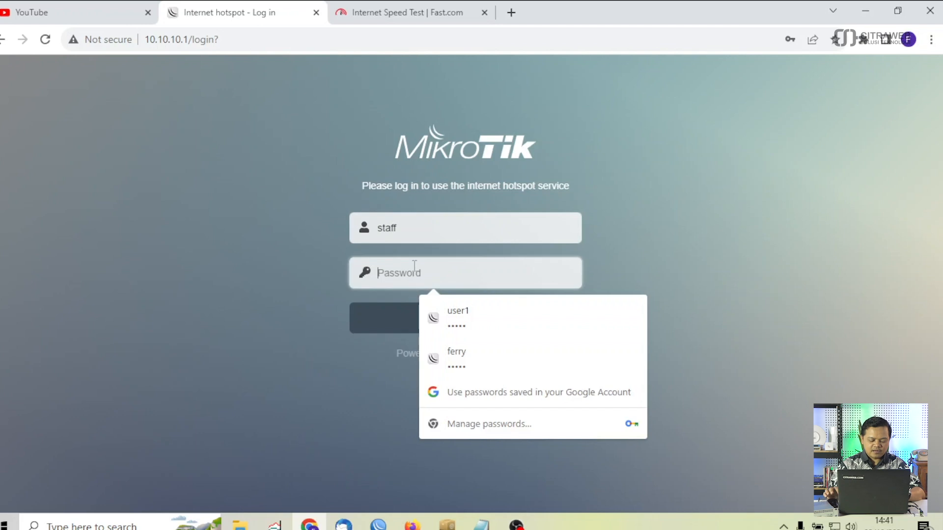
text(staff)
click(417, 321)
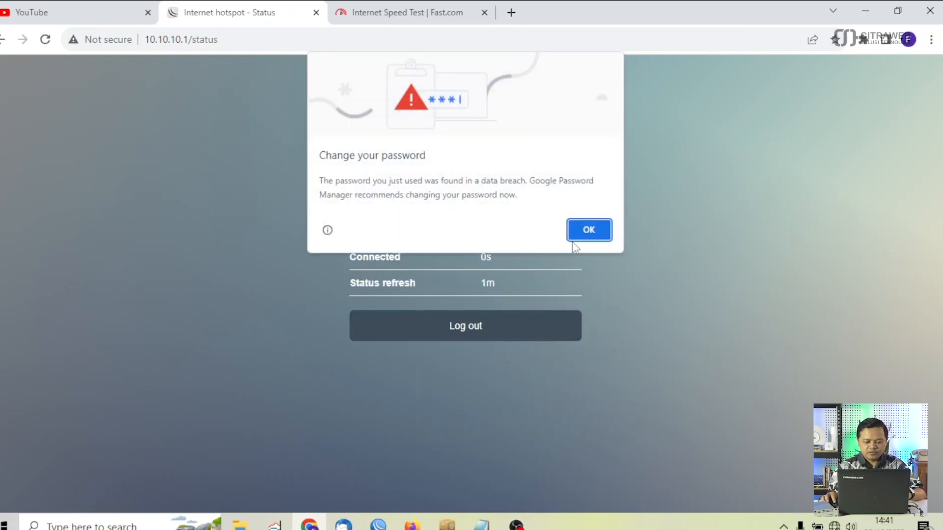
click(573, 239)
- Start a fresh Fast.com speed test, then bring WinBox's Queue List back
click(390, 15)
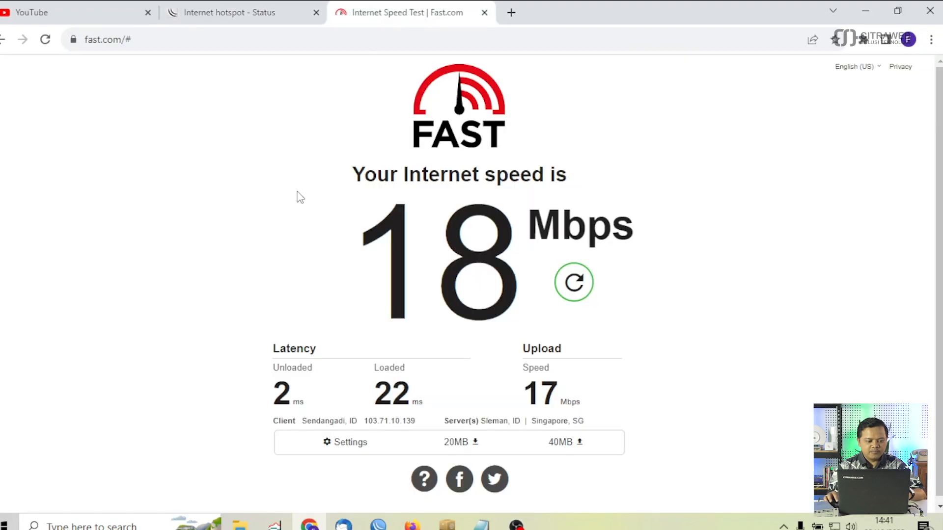
click(574, 282)
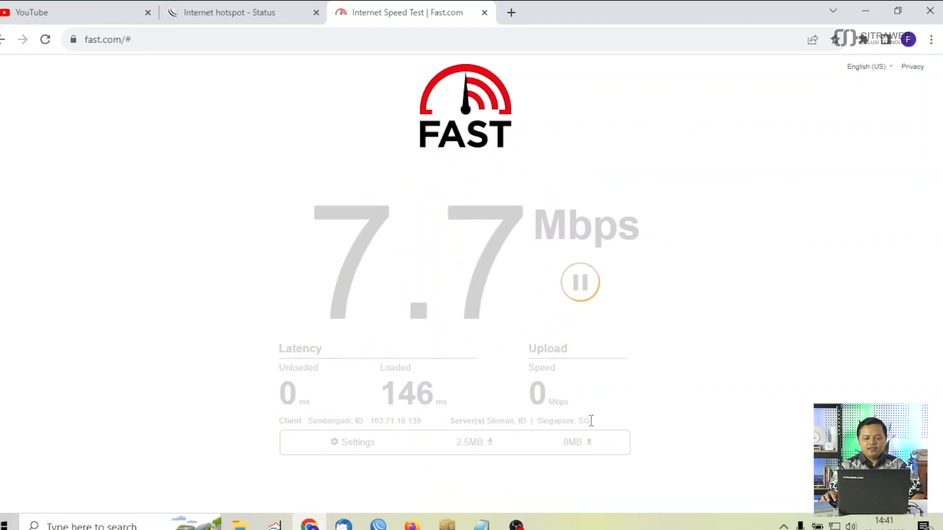
click(378, 523)
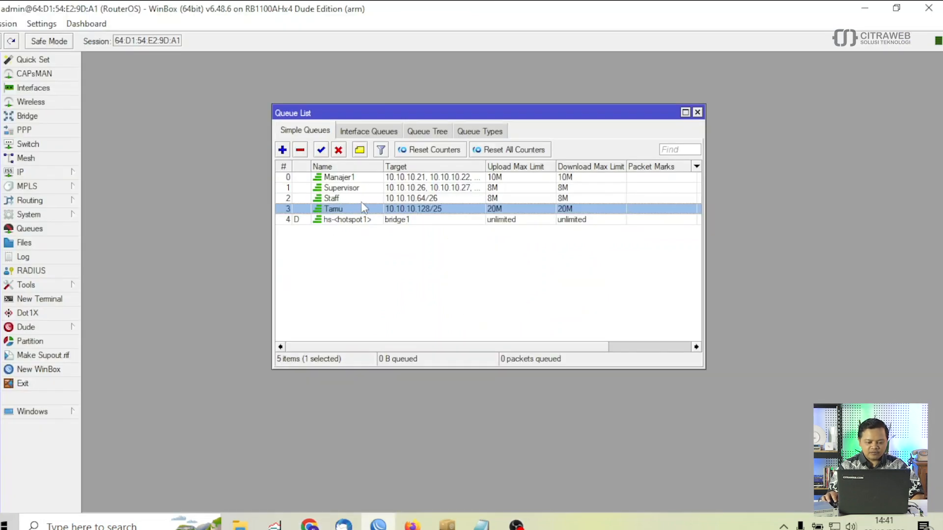
- Select the Staff queue (8M limit) and show it beside the Fast.com test
click(499, 199)
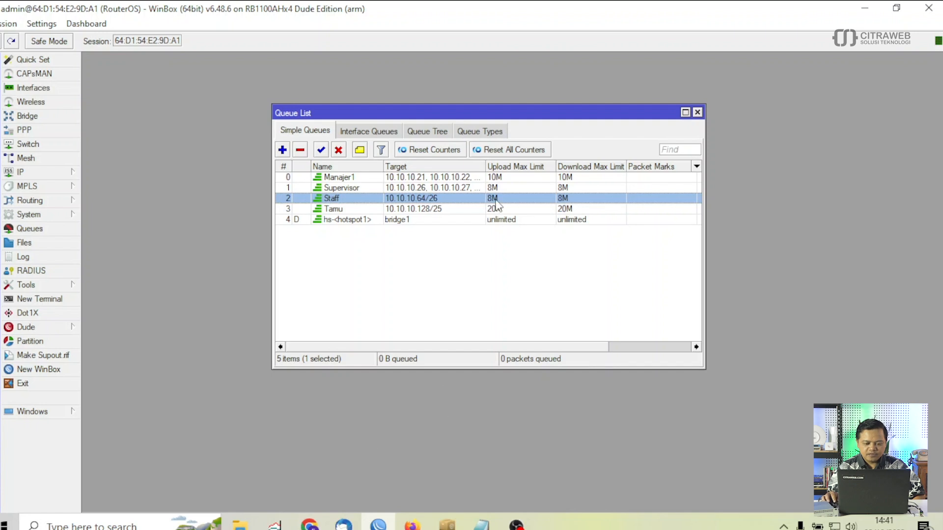
click(309, 524)
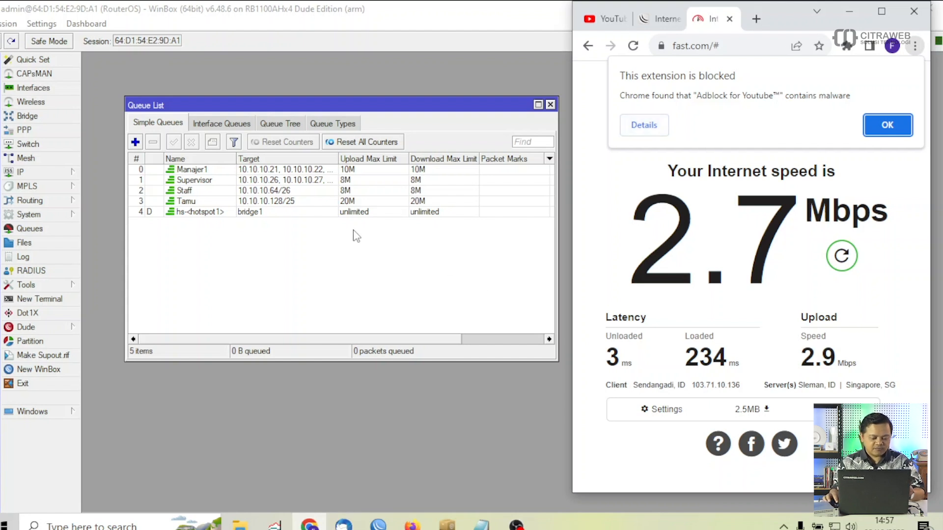
- With Staff selected in the Queue List, restart the Fast.com speed test beside it
click(270, 190)
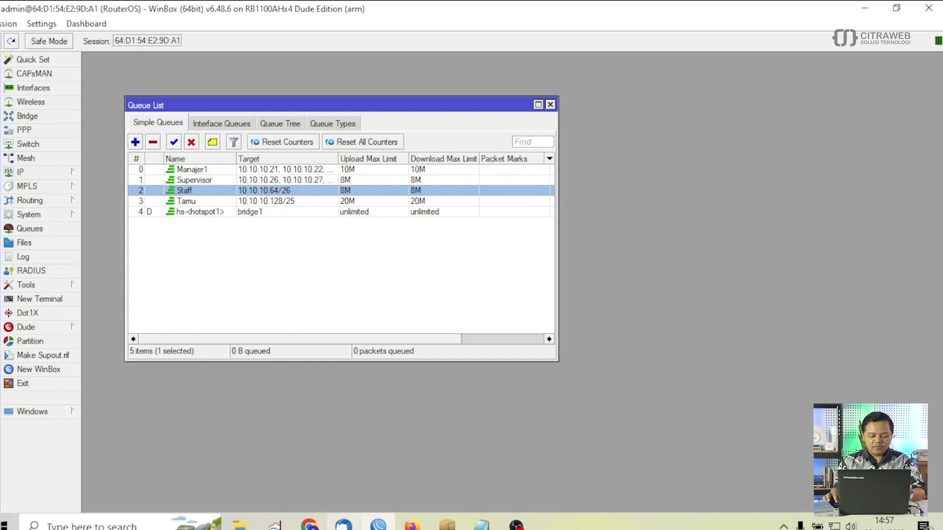
click(309, 524)
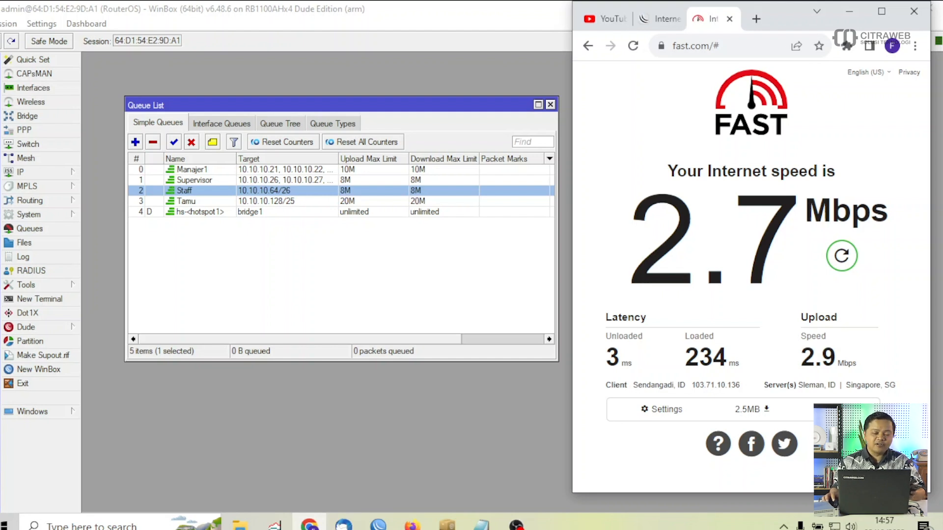
click(841, 257)
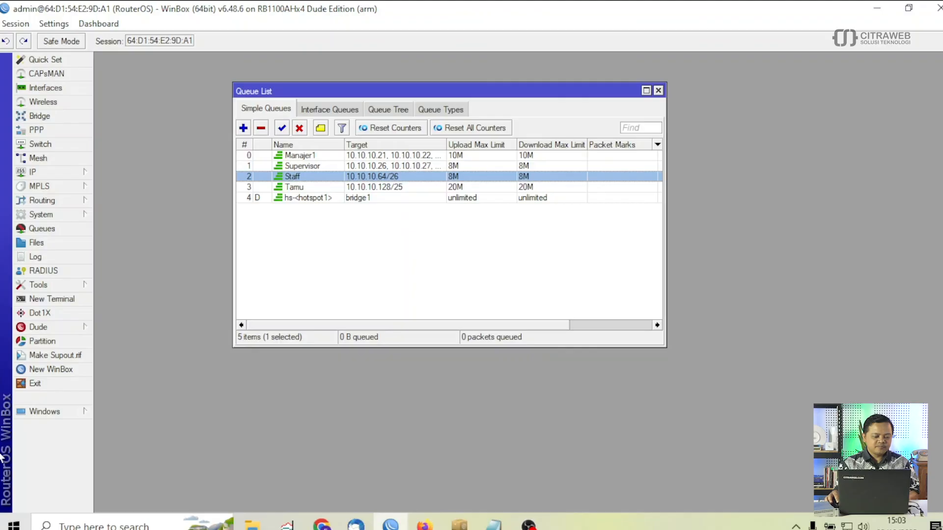
- Open IP > Addresses and arrange the Address List beside the Queue List
click(54, 172)
click(143, 193)
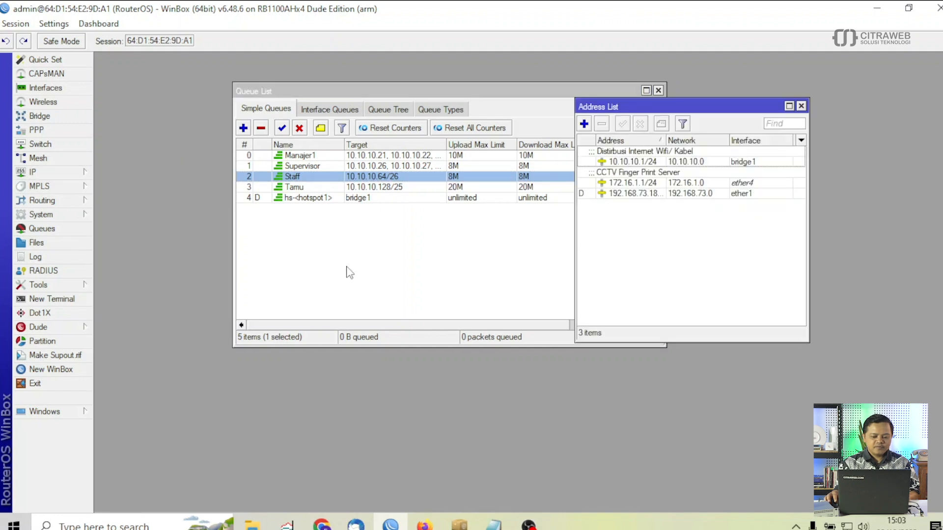
drag(690, 84, 708, 67)
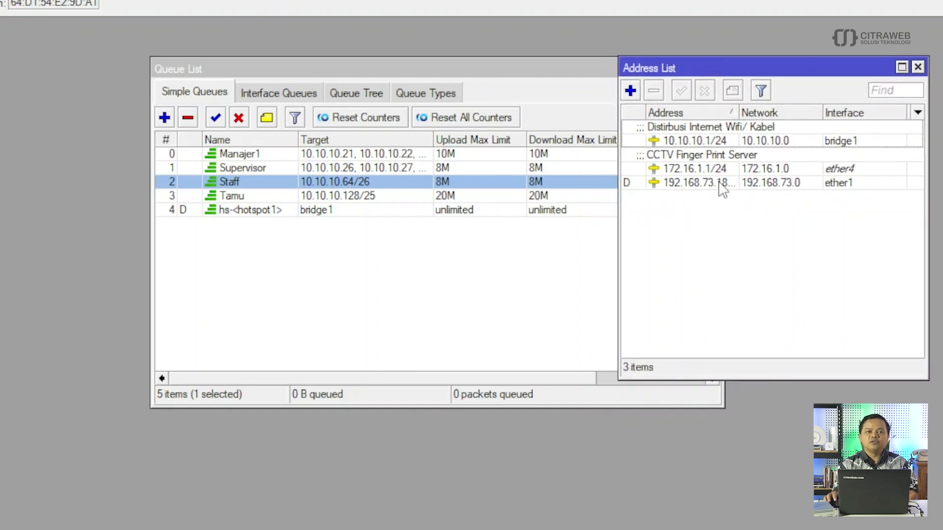
mouse_move(722, 188)
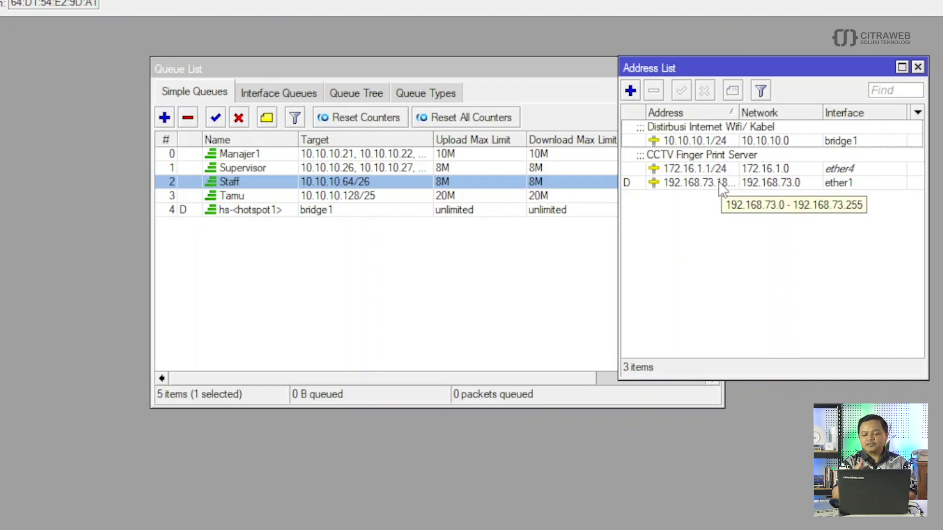
drag(487, 70, 356, 65)
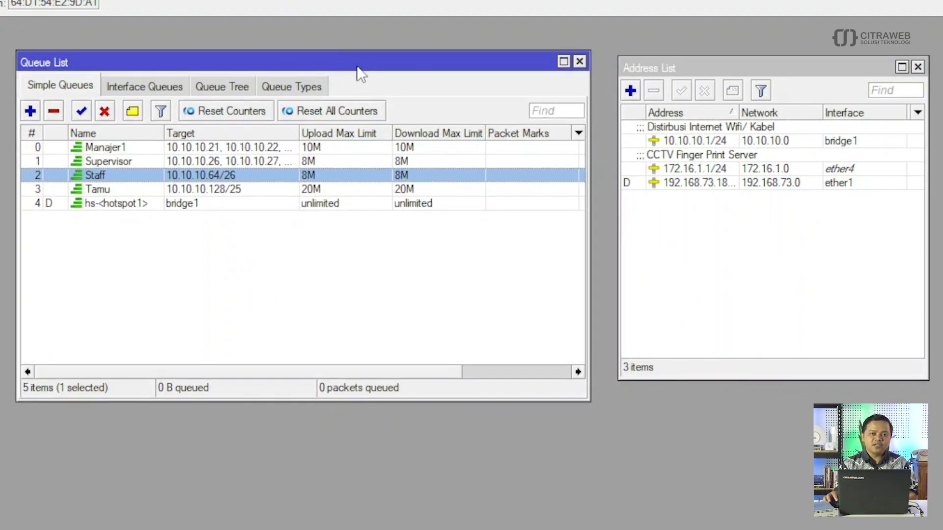
- Add a new simple queue named 'baypass lokal' with target 10.10.10.0/24
click(31, 112)
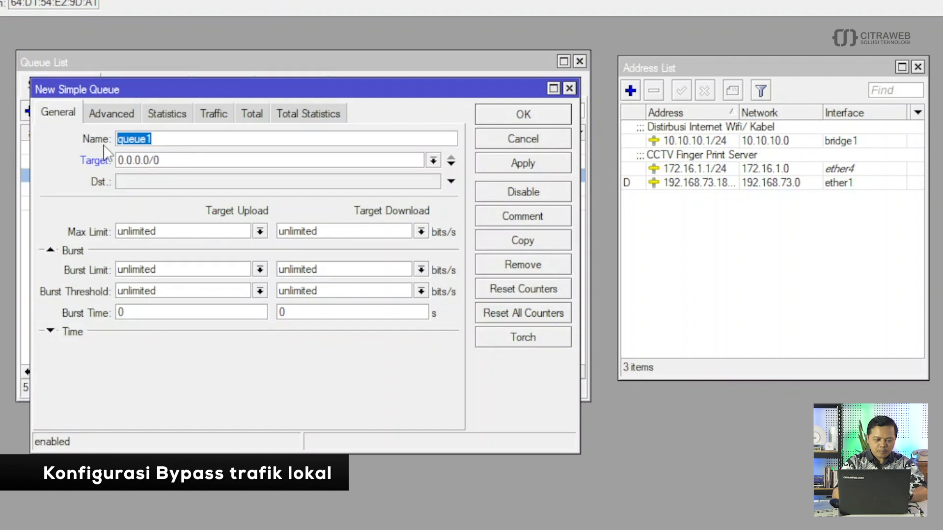
text(bay)
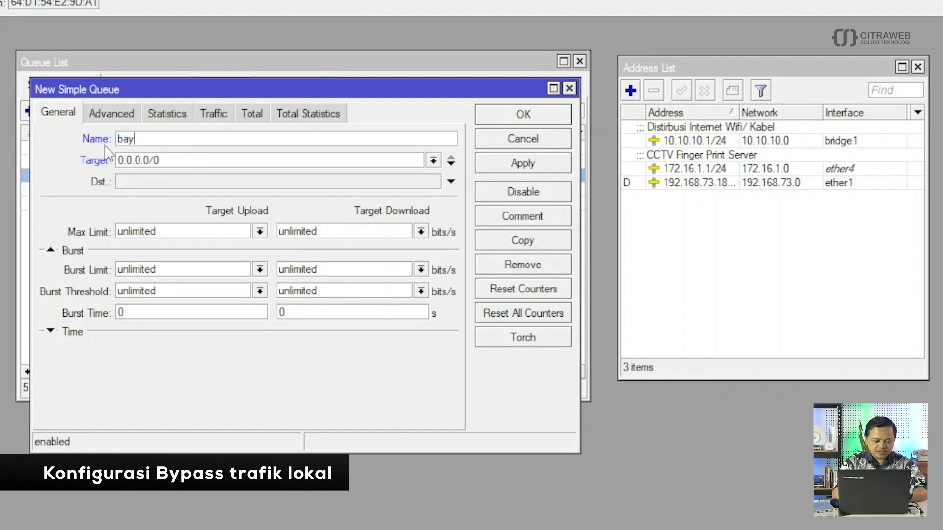
text(pass)
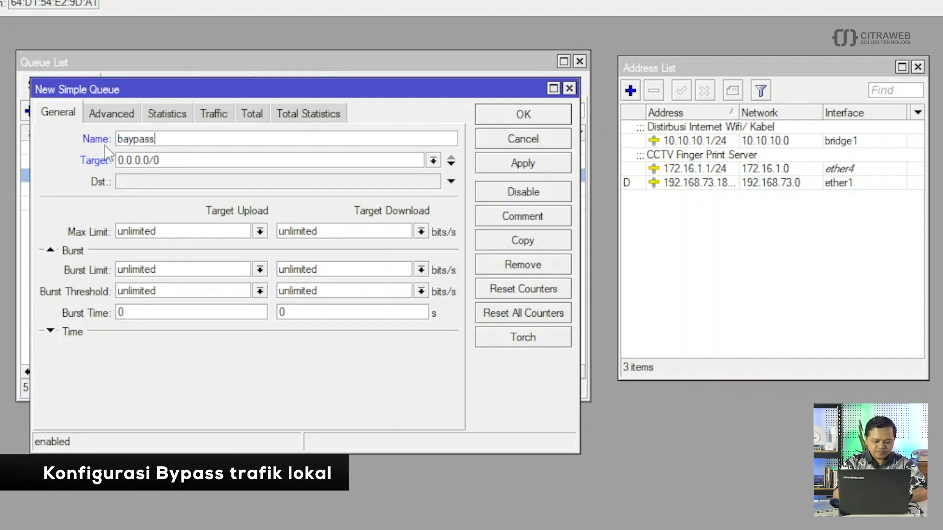
text( lokal)
drag(186, 162, 116, 162)
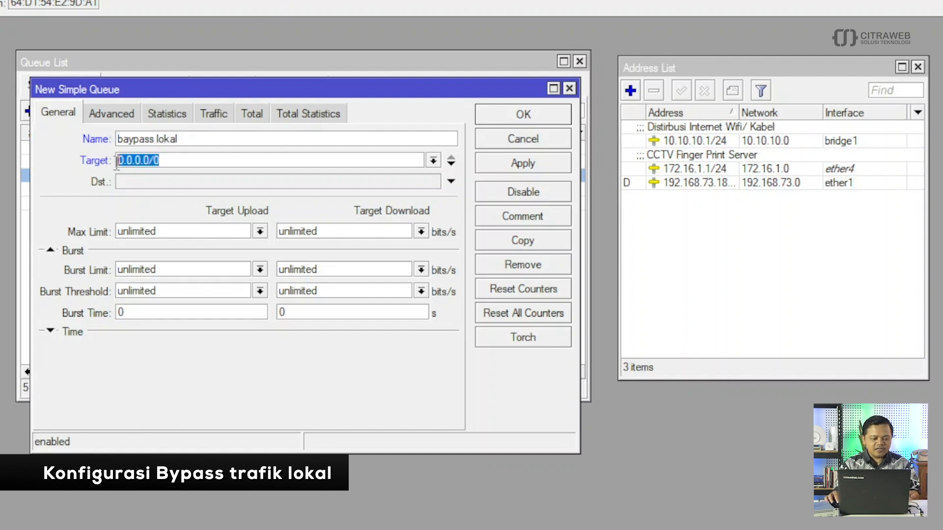
text(10.10.10.0)
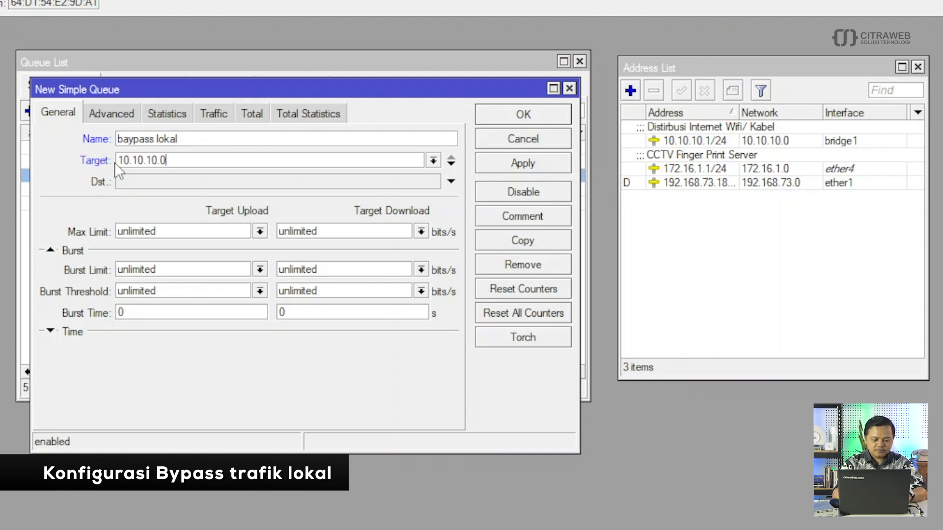
text(/24)
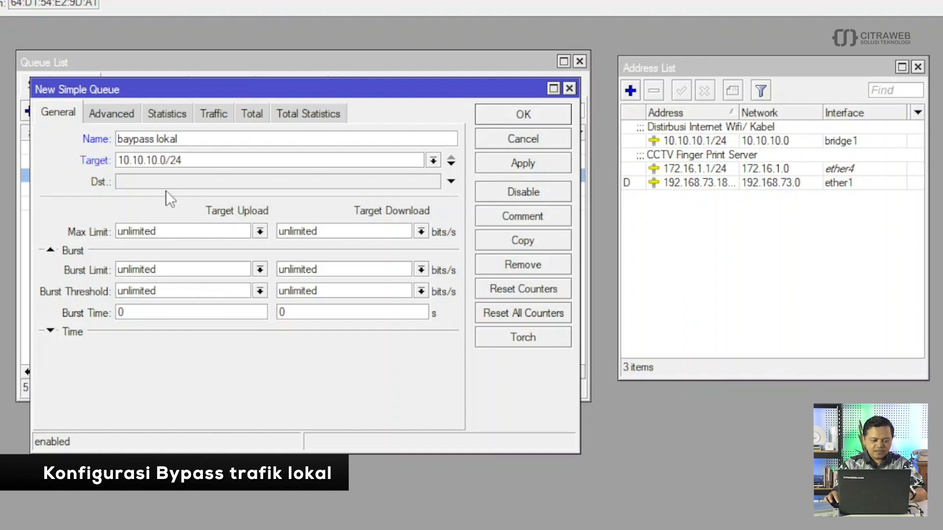
- Set the queue's destination to 172.16.1.0/24, copied from the 172.16.1.1/24 address entry
click(181, 182)
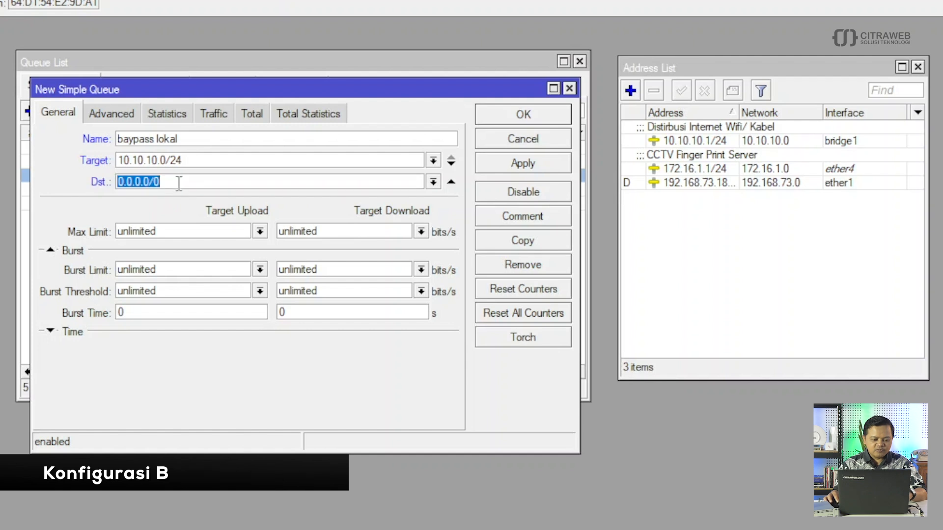
double_click(718, 170)
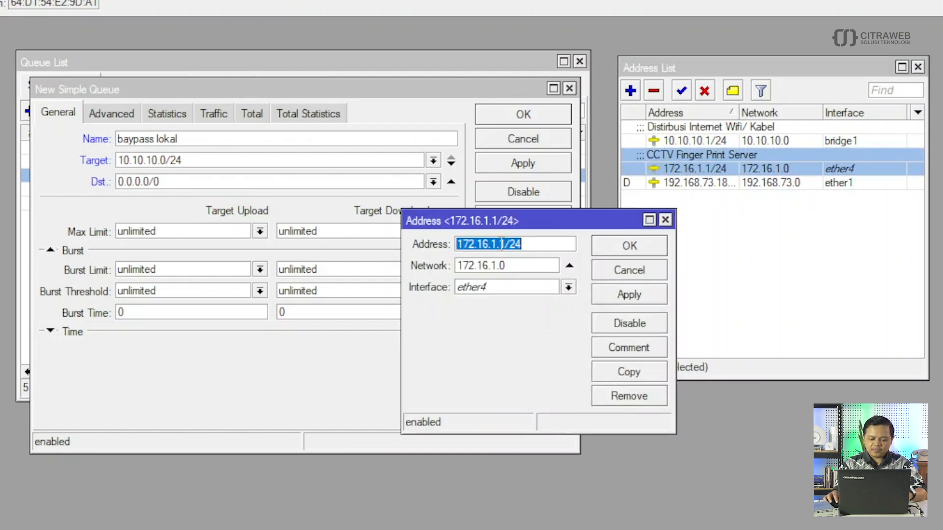
right_click(488, 247)
click(520, 282)
click(172, 181)
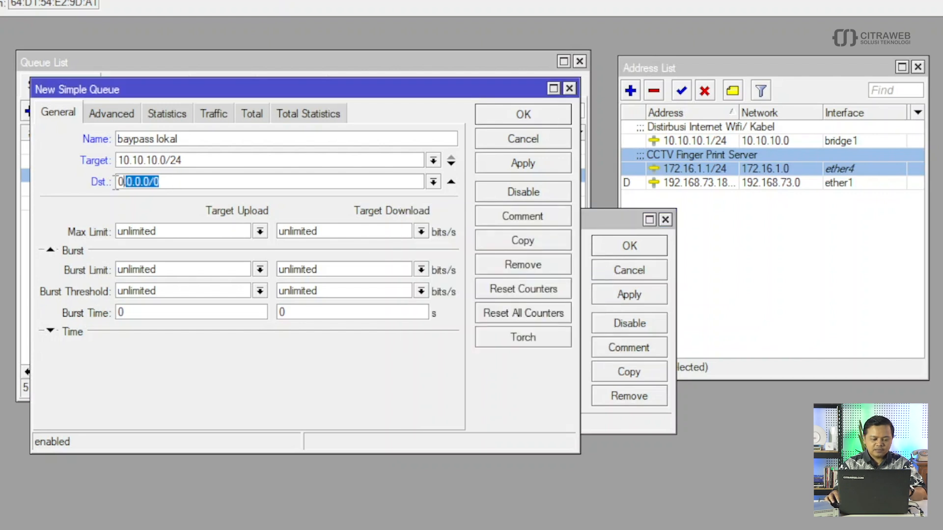
key(ctrl+v)
click(168, 182)
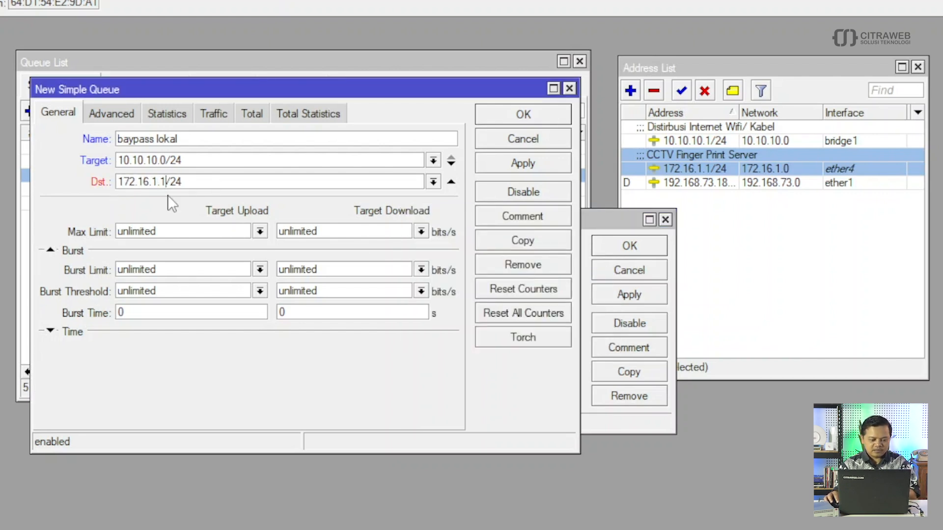
key(BackSpace)
text(0)
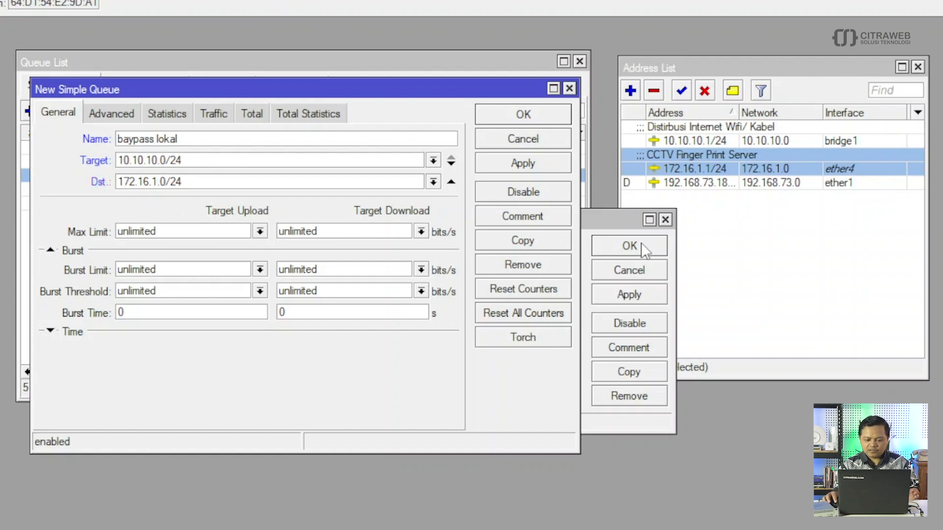
click(665, 220)
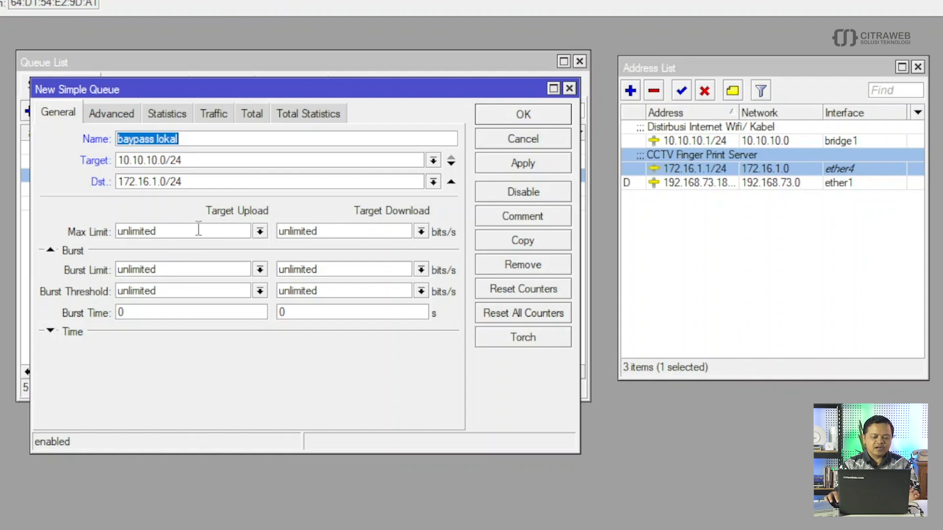
- Set max limit to 100M upload and 100M download, then save the queue
click(260, 233)
click(182, 246)
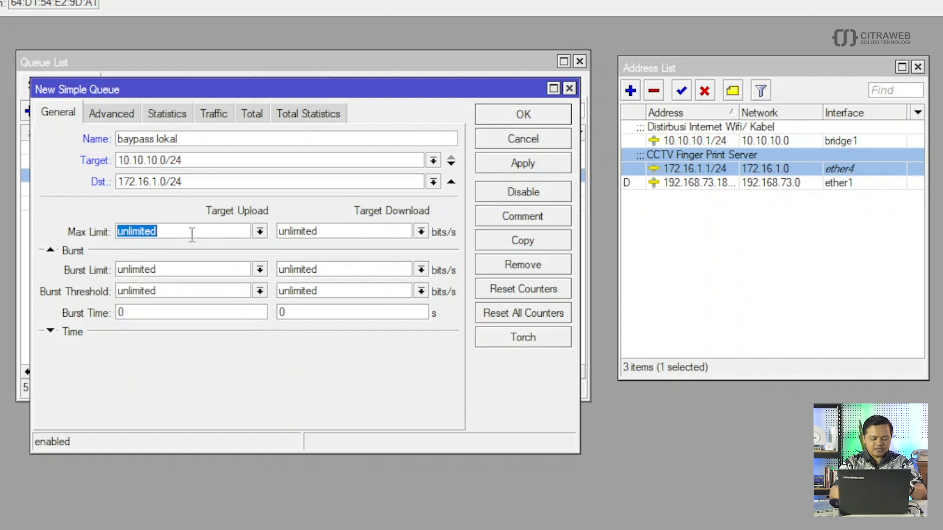
text(100)
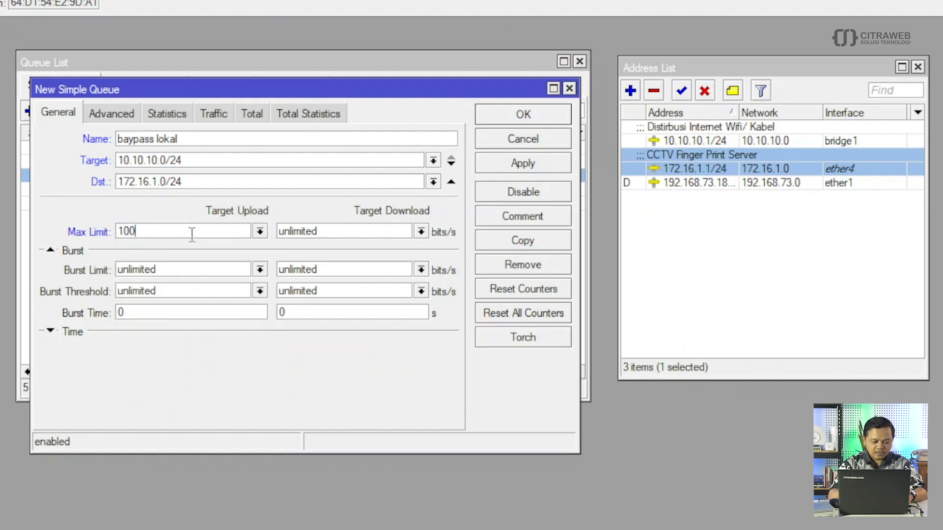
text(M)
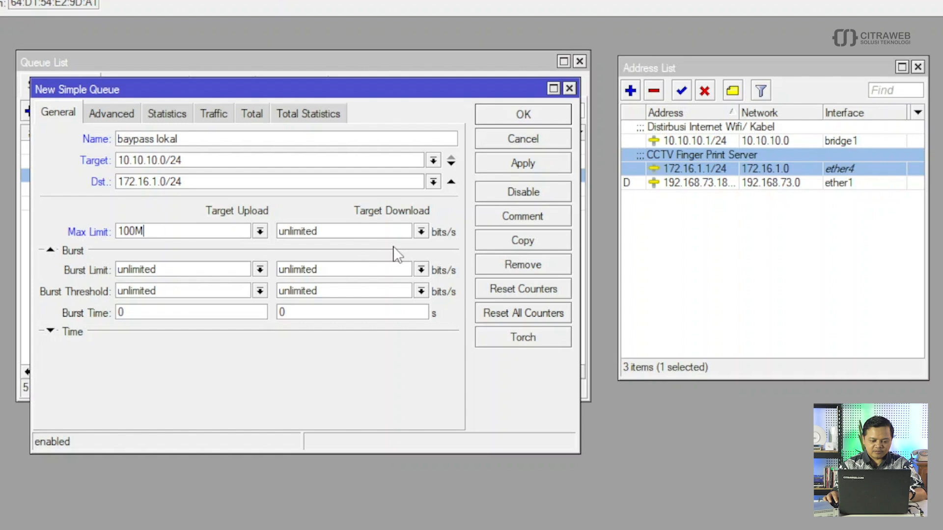
click(421, 231)
click(325, 391)
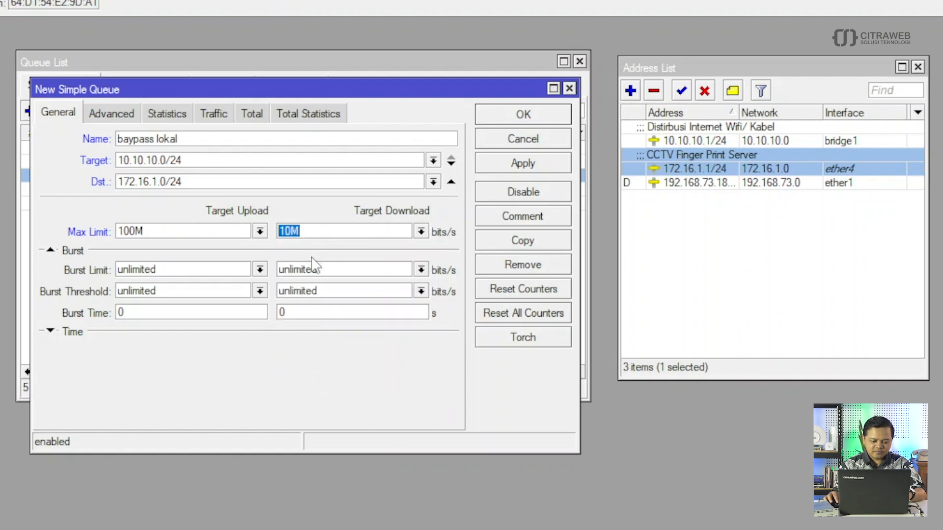
click(292, 230)
text(0)
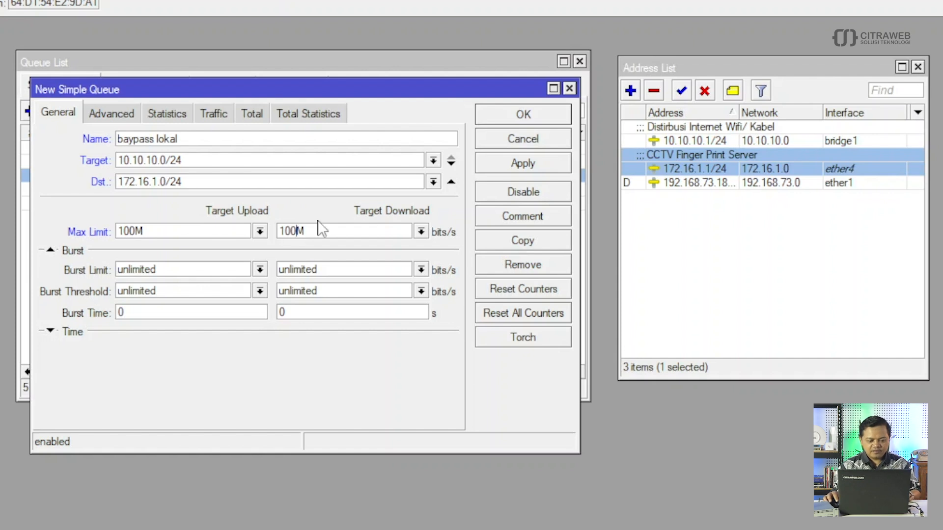
click(522, 165)
click(522, 118)
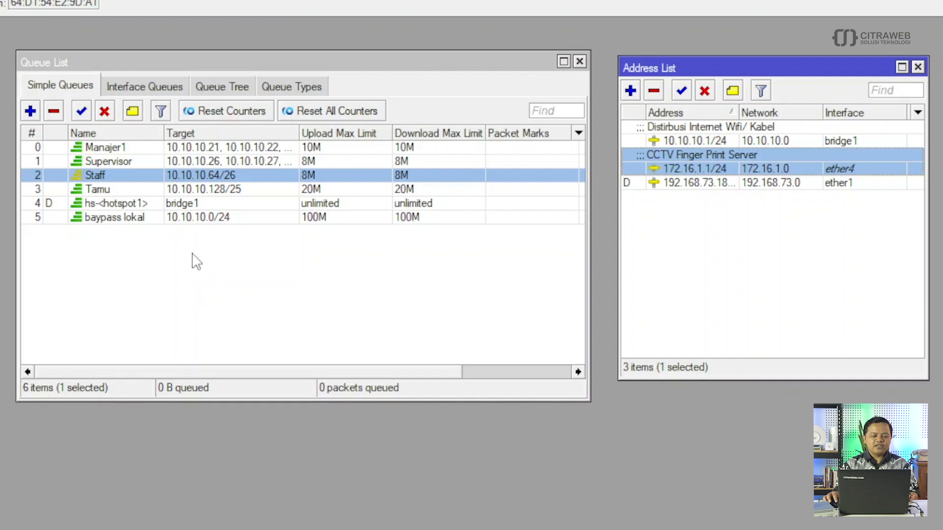
click(113, 218)
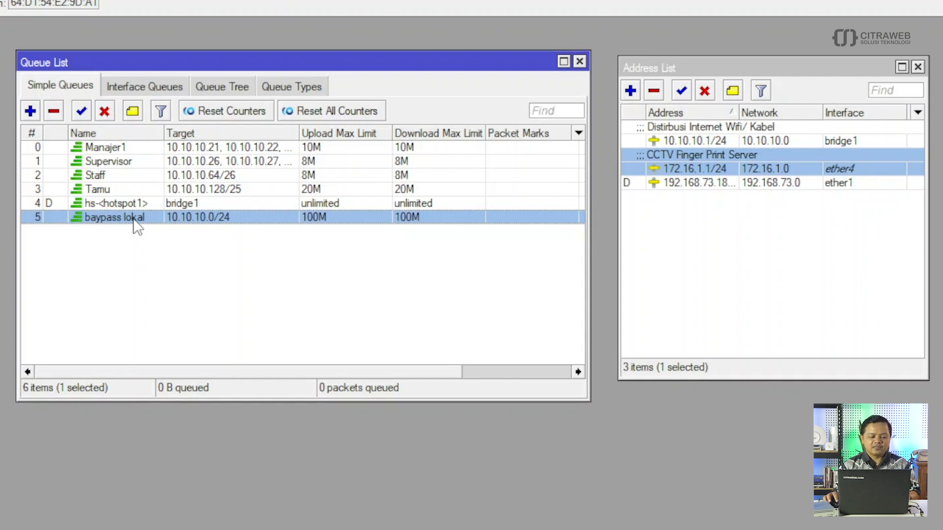
- Drag baypass lokal above Manajer1 so it becomes queue entry 0
drag(133, 220, 123, 144)
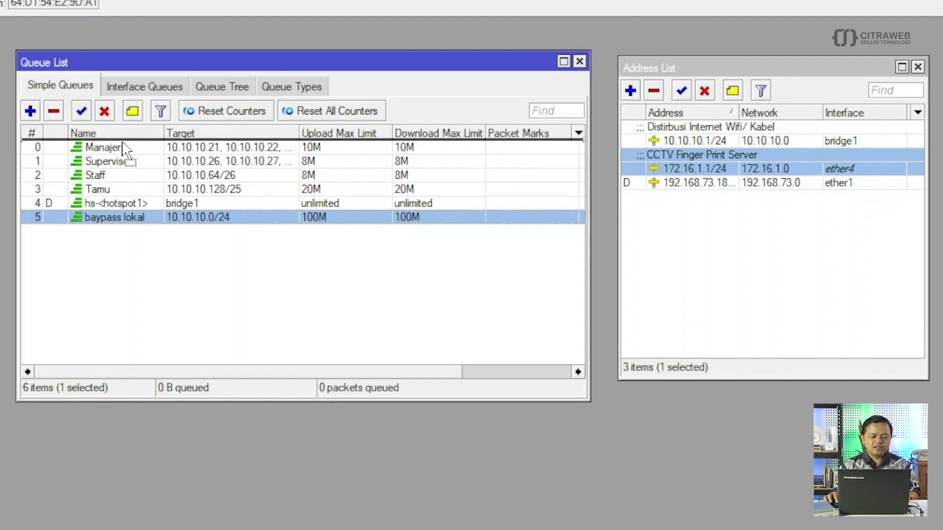
drag(123, 143, 122, 142)
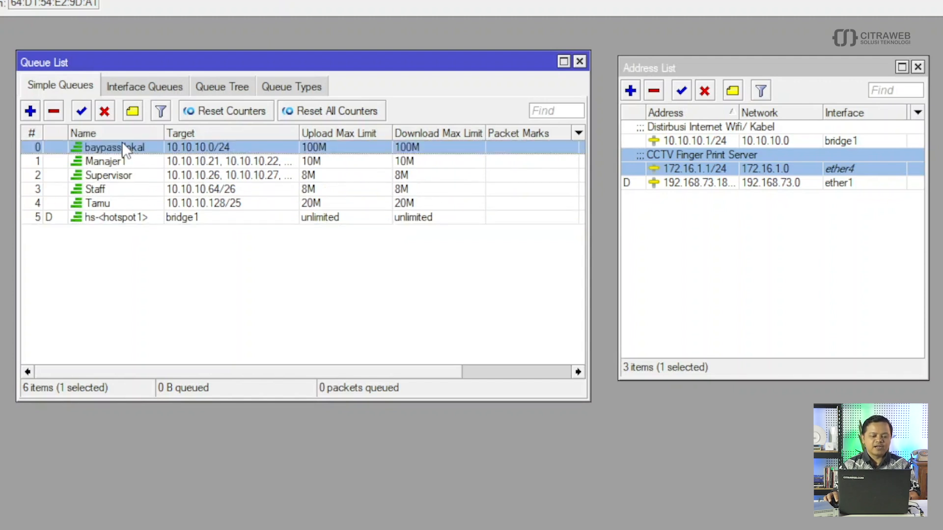
click(308, 321)
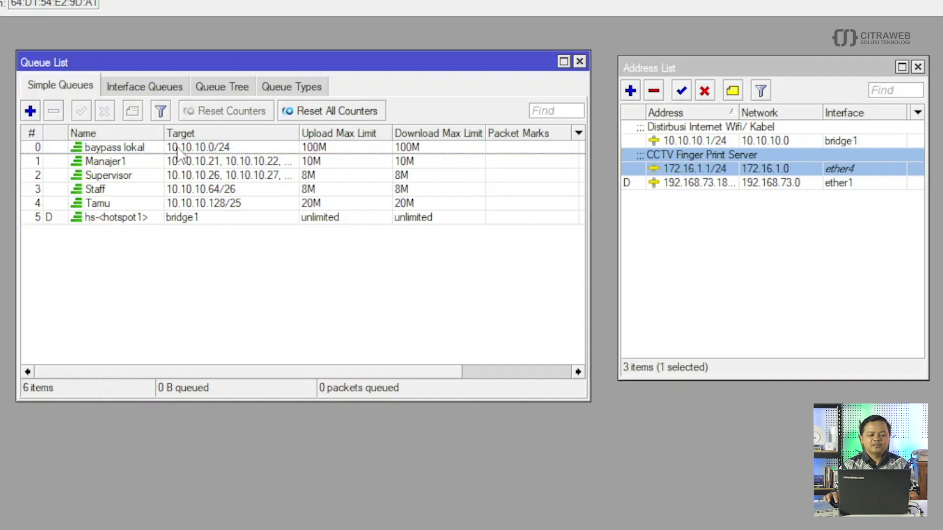
click(351, 299)
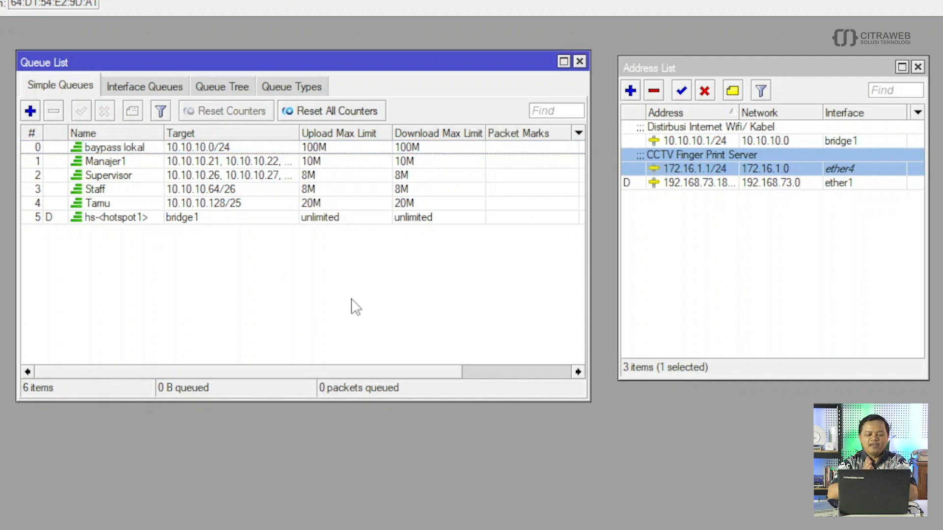